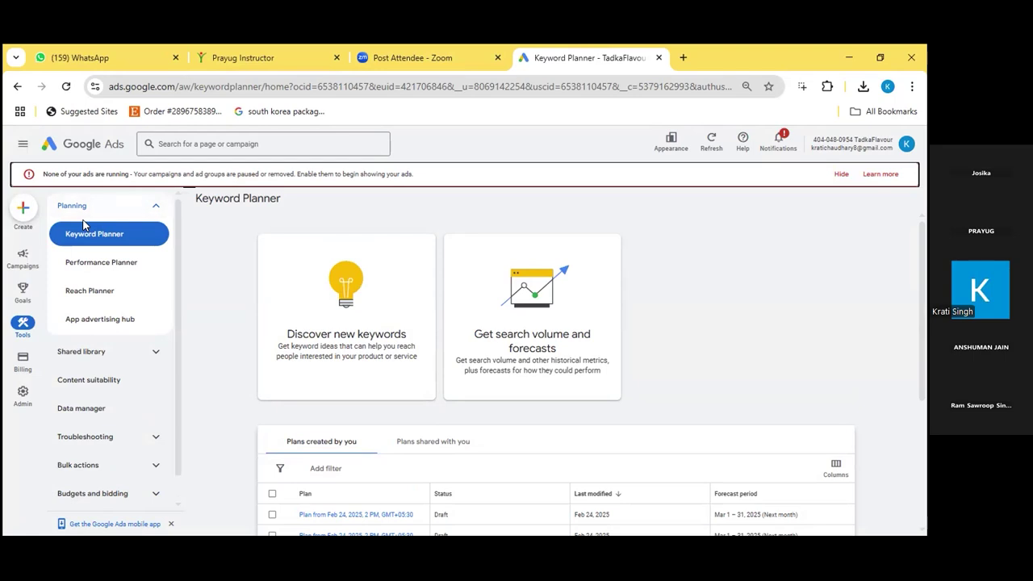
pyautogui.click(25, 211)
pyautogui.click(40, 215)
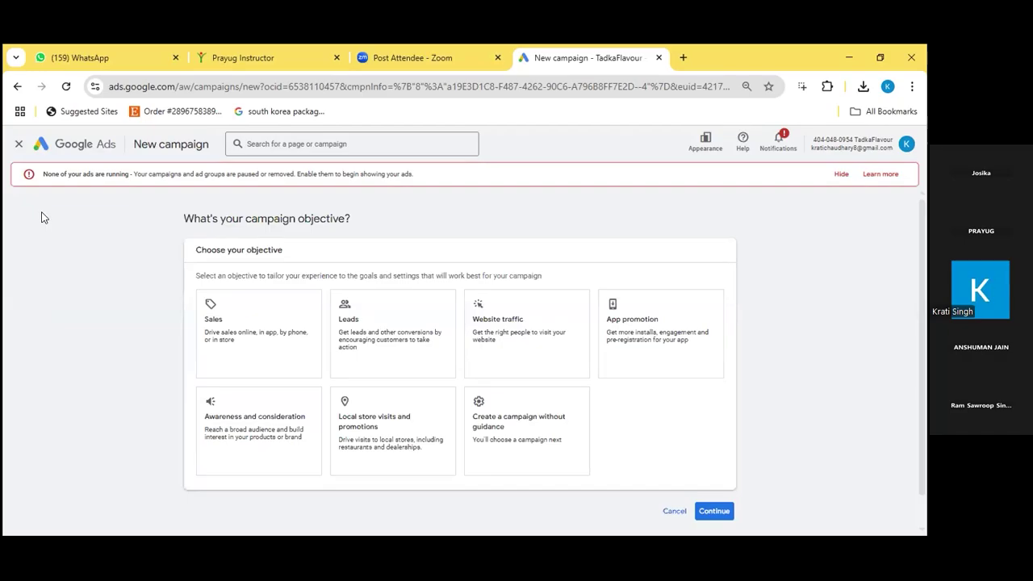
pyautogui.click(18, 146)
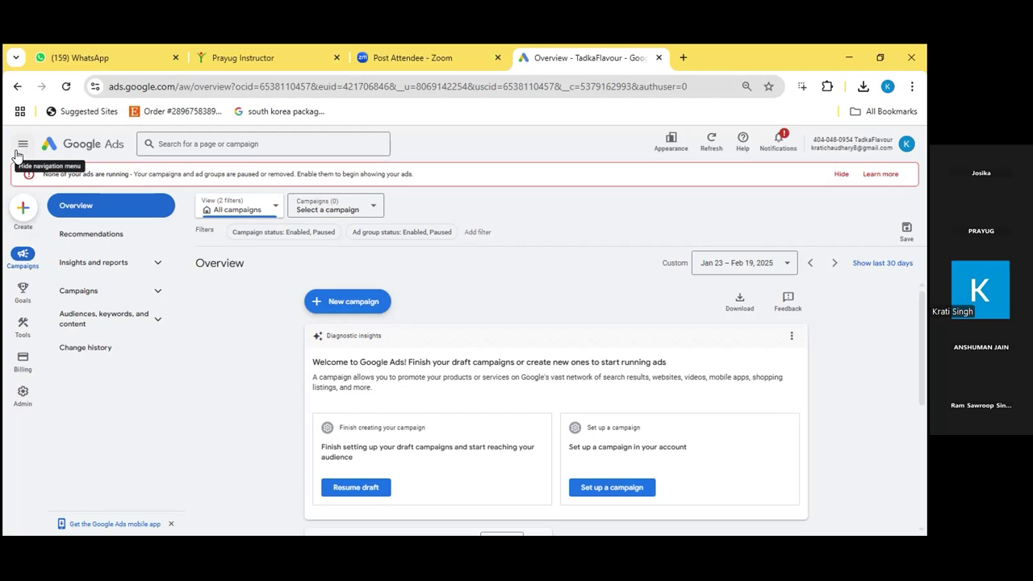
# - Open the account's campaigns list and expand the drafts in progress
pyautogui.click(141, 318)
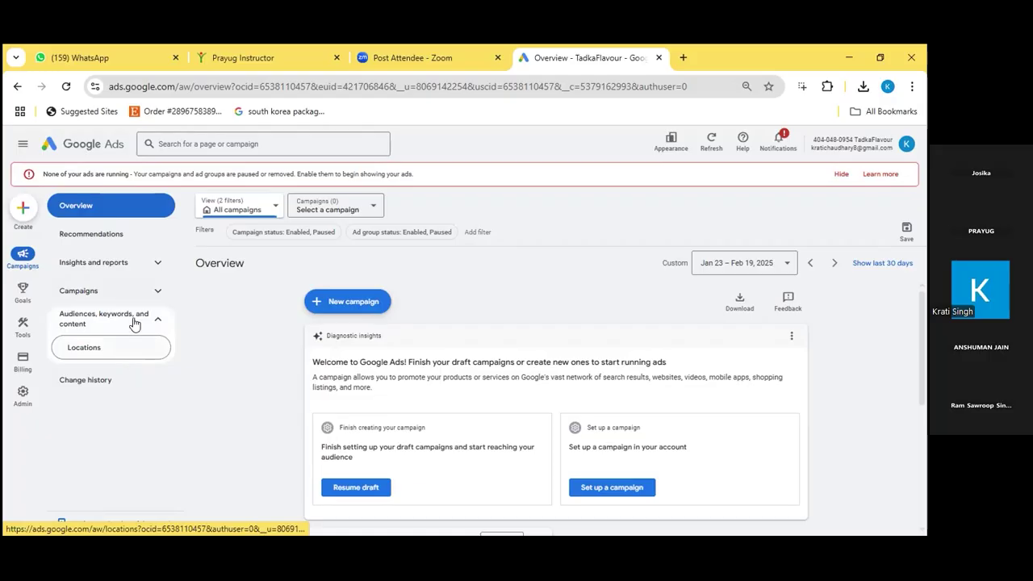
pyautogui.click(85, 293)
pyautogui.click(94, 323)
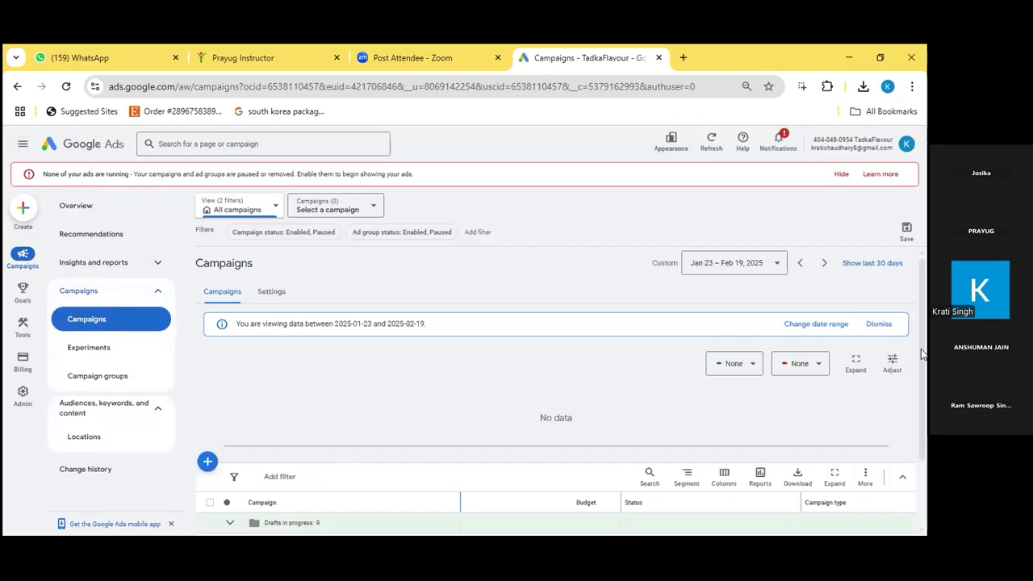
pyautogui.scroll(-2, 350, 440)
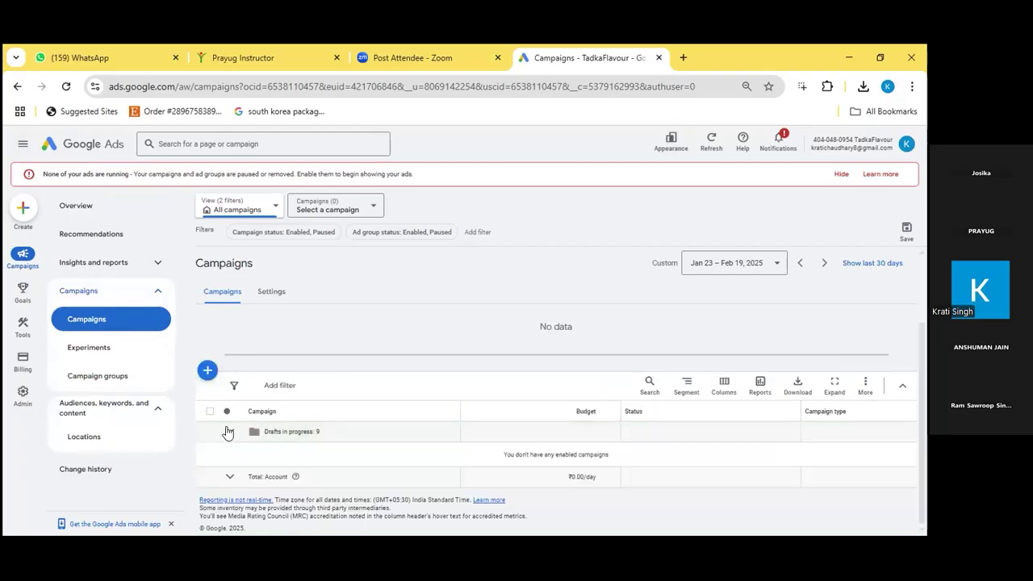
pyautogui.click(299, 430)
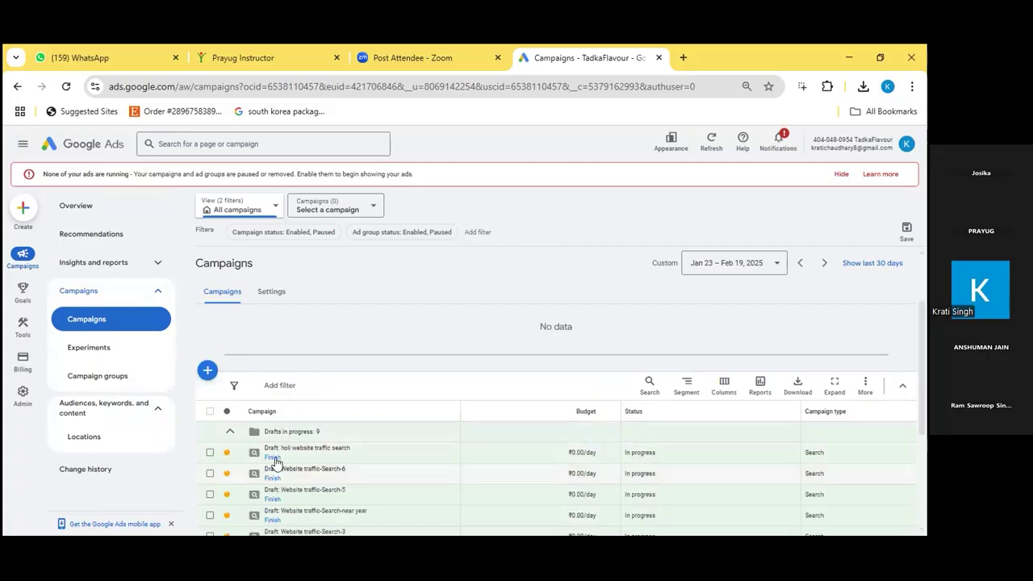
# - Resume the draft campaign "holi website traffic search" from the drafts in progress
pyautogui.moveTo(925, 375); pyautogui.dragTo(918, 405)
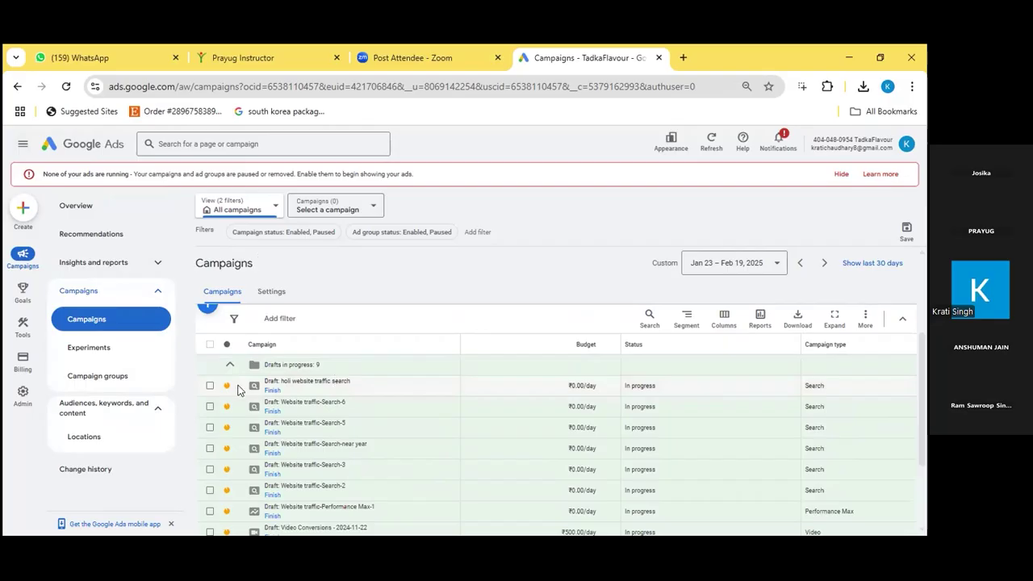
pyautogui.tripleClick(277, 380)
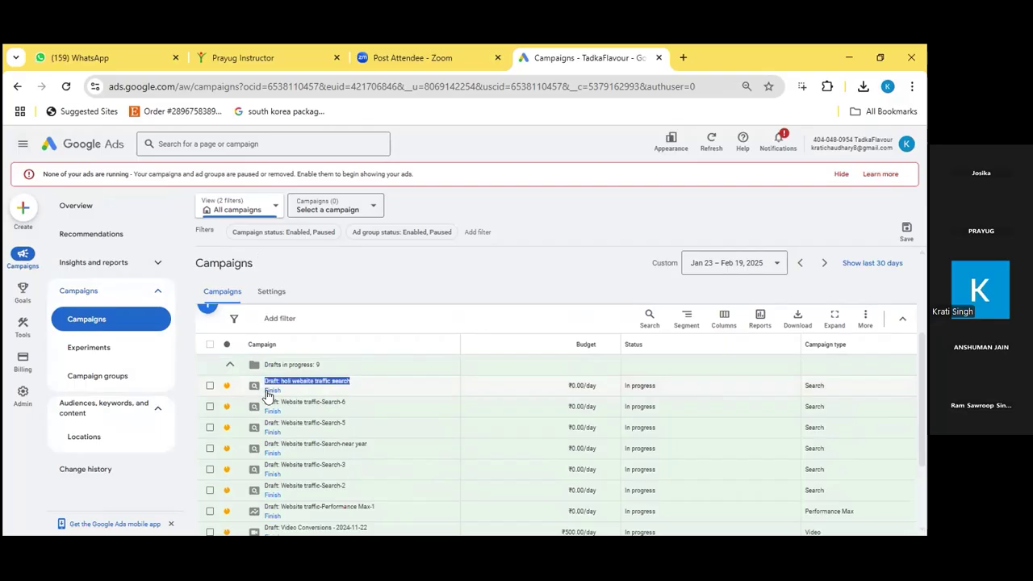
pyautogui.click(273, 392)
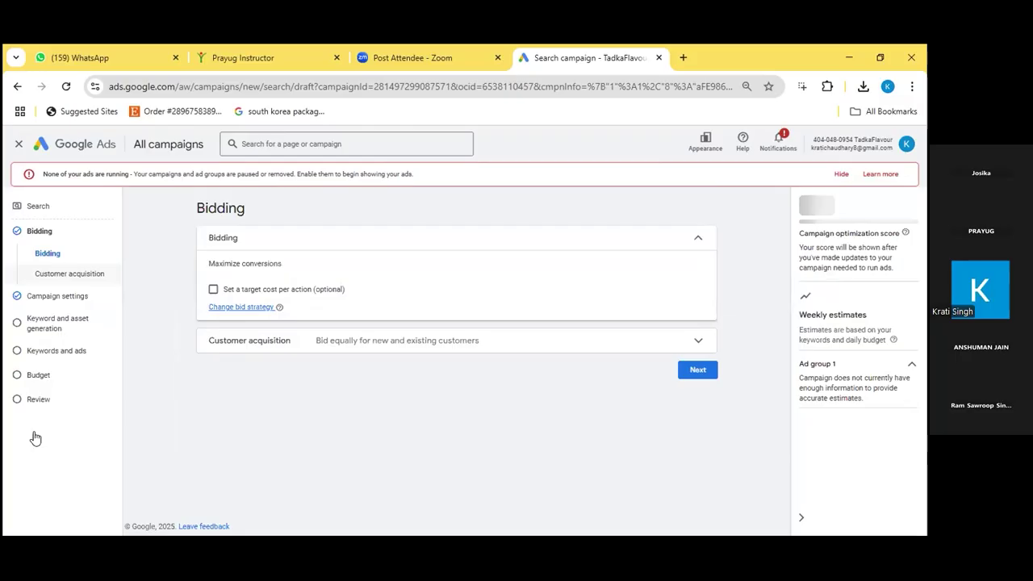
# - Review the draft's Keywords and ads section, from the keyword list to the ad assets, and close the draft
pyautogui.click(68, 353)
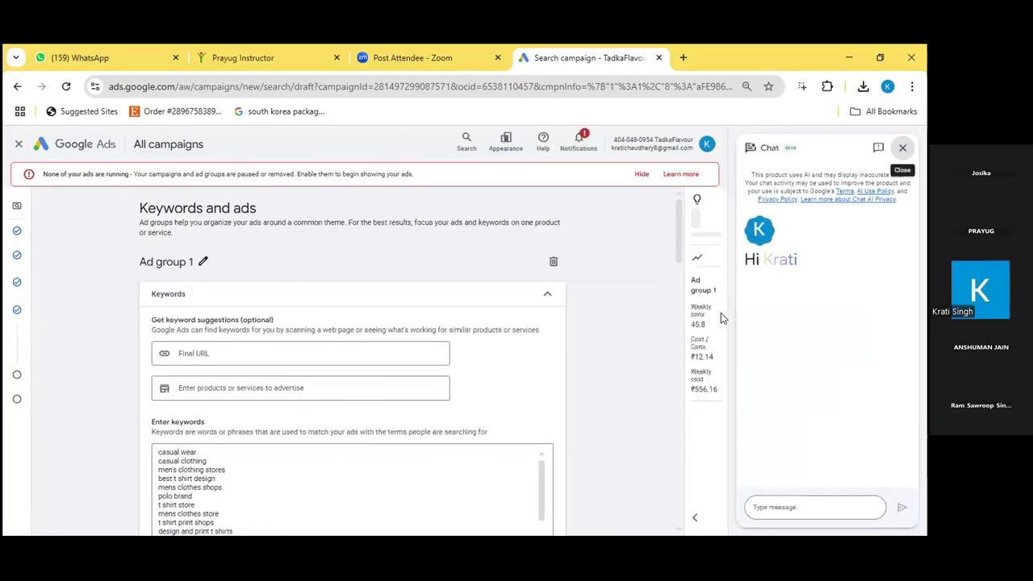
pyautogui.moveTo(544, 470); pyautogui.dragTo(558, 531)
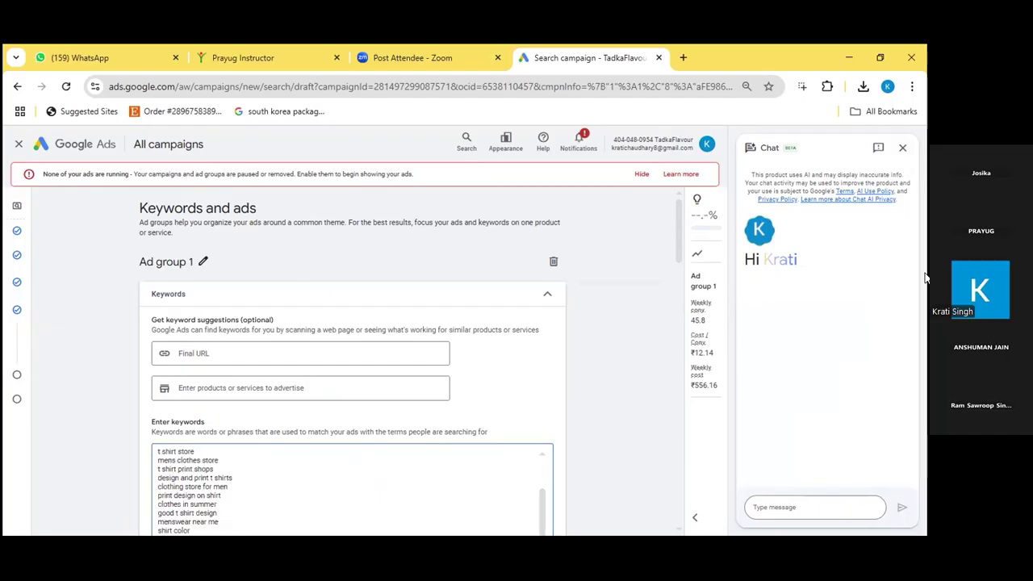
pyautogui.moveTo(679, 223)
pyautogui.mouseDown()
pyautogui.moveTo(681, 297)
pyautogui.moveTo(686, 225)
pyautogui.mouseUp()
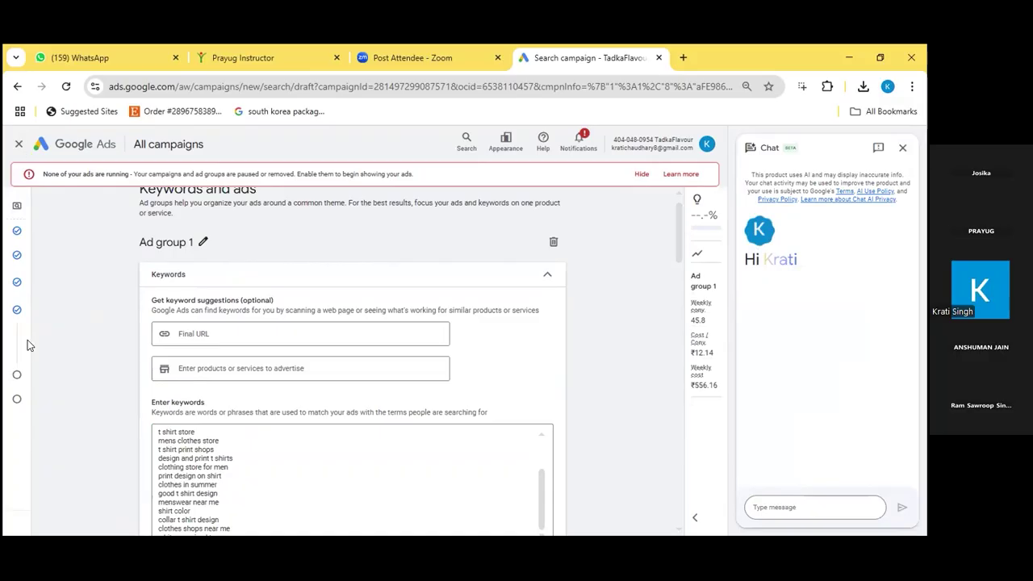
pyautogui.moveTo(55, 256)
pyautogui.scroll(-15, 657, 369)
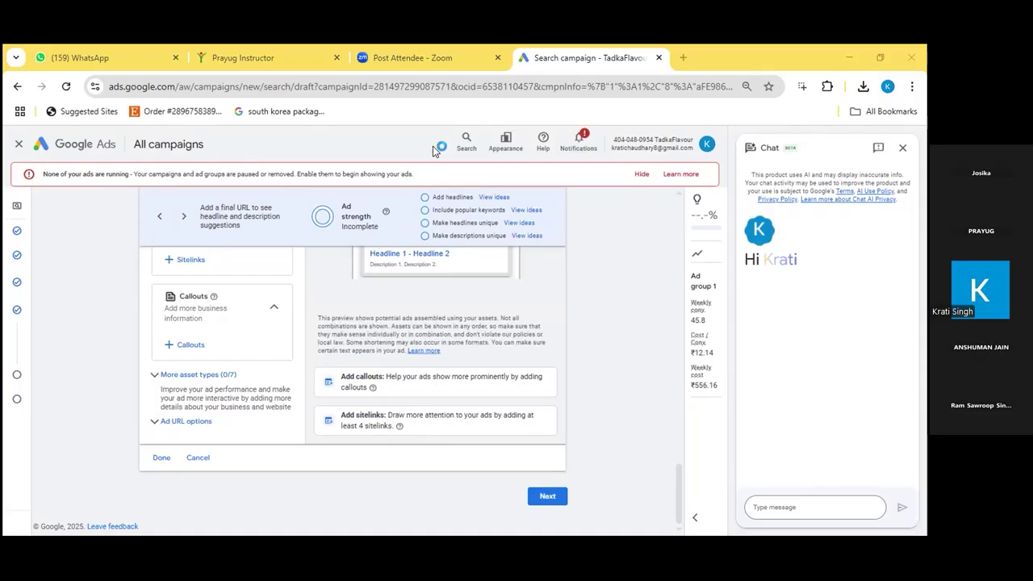
pyautogui.click(18, 147)
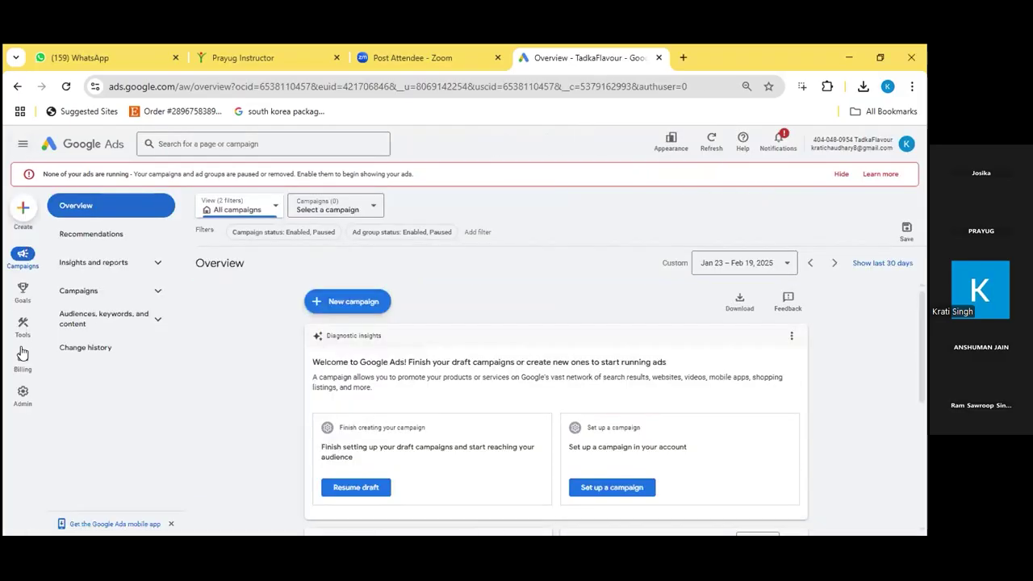
# - View the account's targeted locations with their editing options, and the location exclusions
pyautogui.click(115, 263)
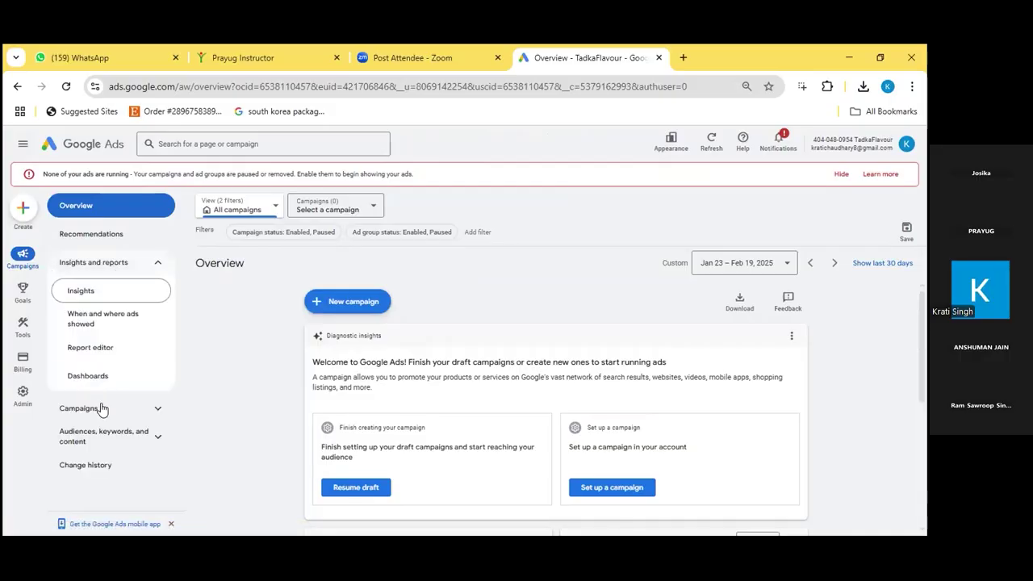
pyautogui.click(104, 434)
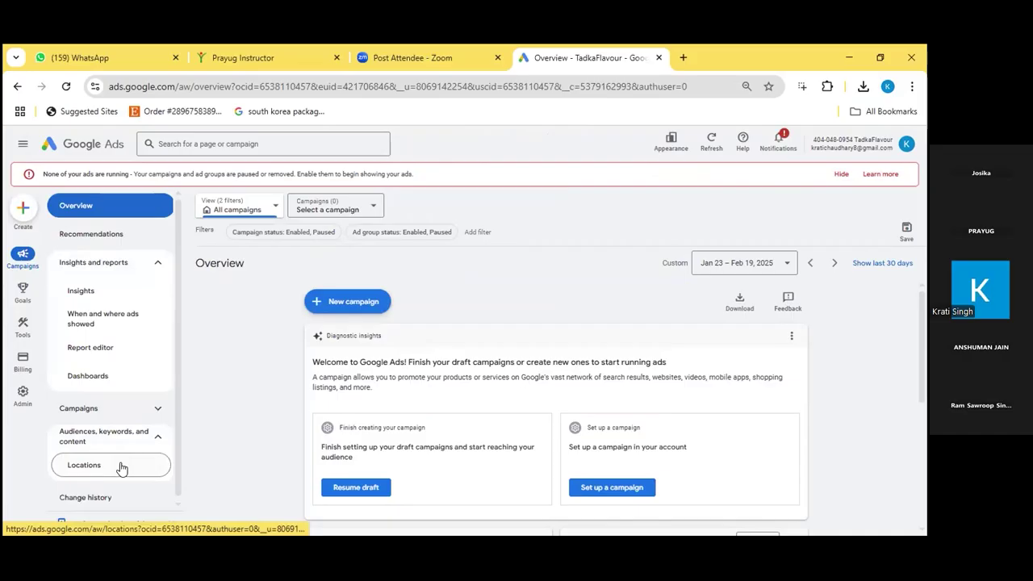
pyautogui.click(121, 467)
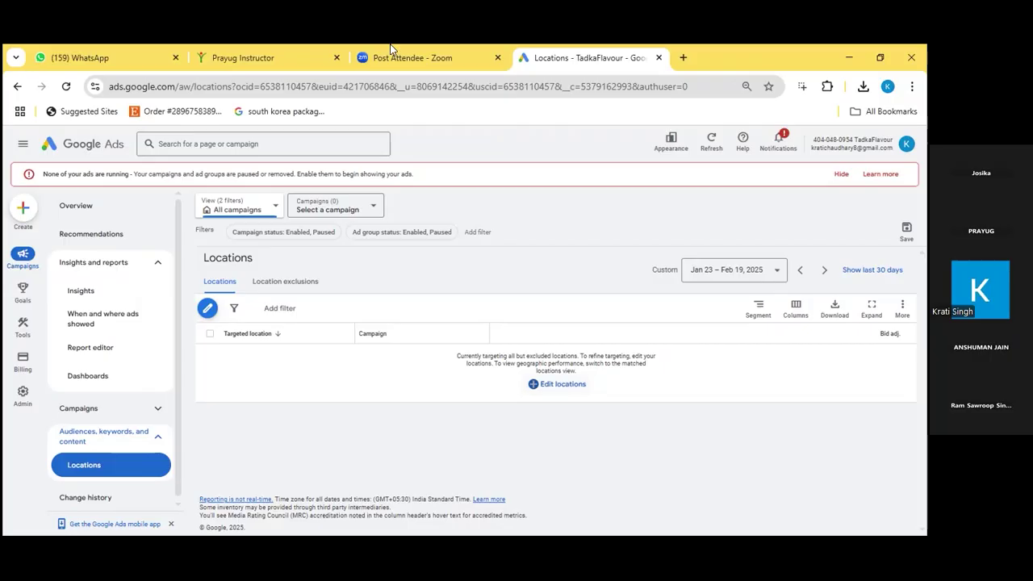
pyautogui.moveTo(390, 49)
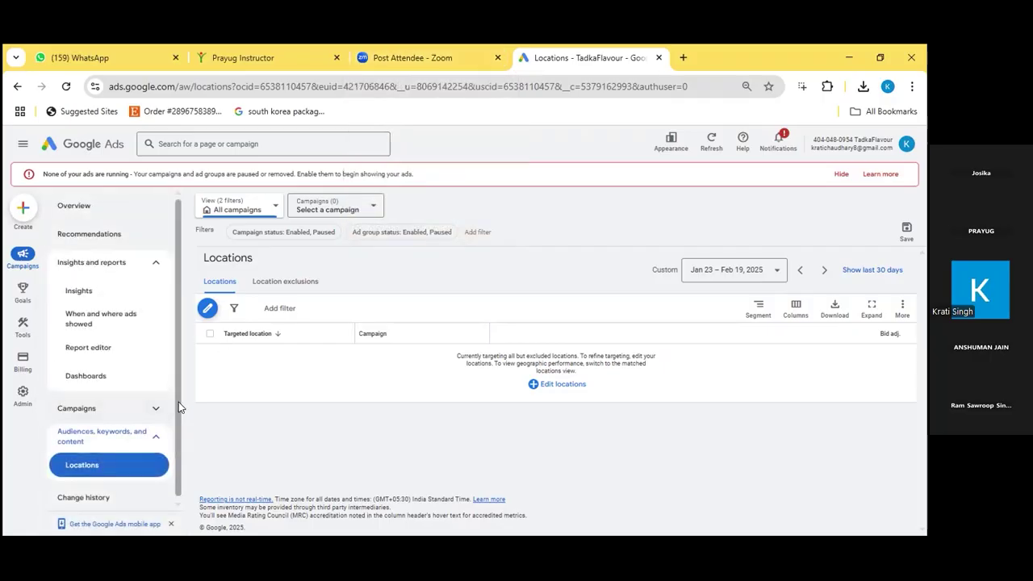
pyautogui.scroll(-1, 186, 453)
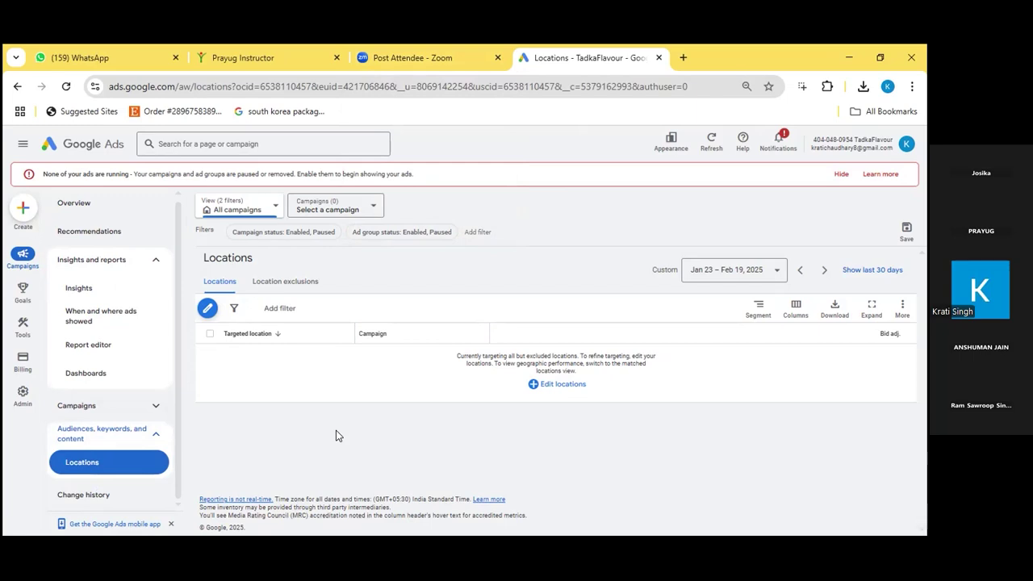
pyautogui.click(569, 390)
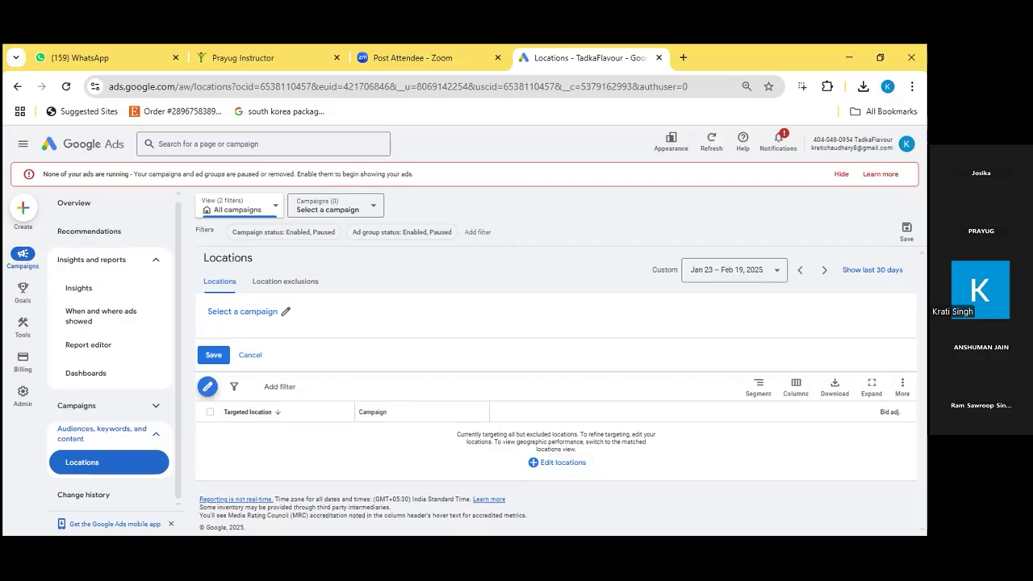
pyautogui.click(291, 278)
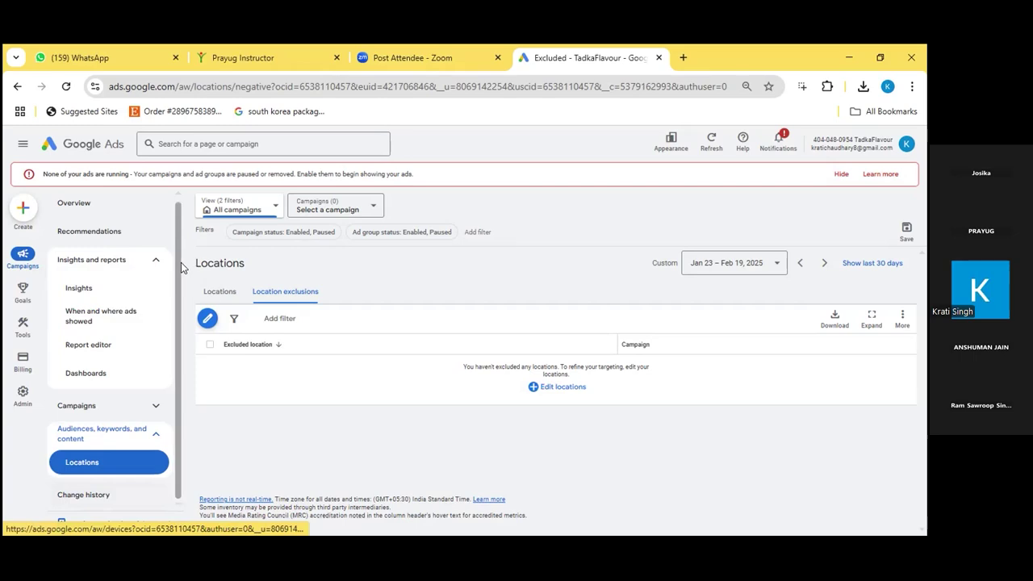
# - Review the account's change history and the draft campaigns and conversion tracking status on the overview
pyautogui.click(87, 491)
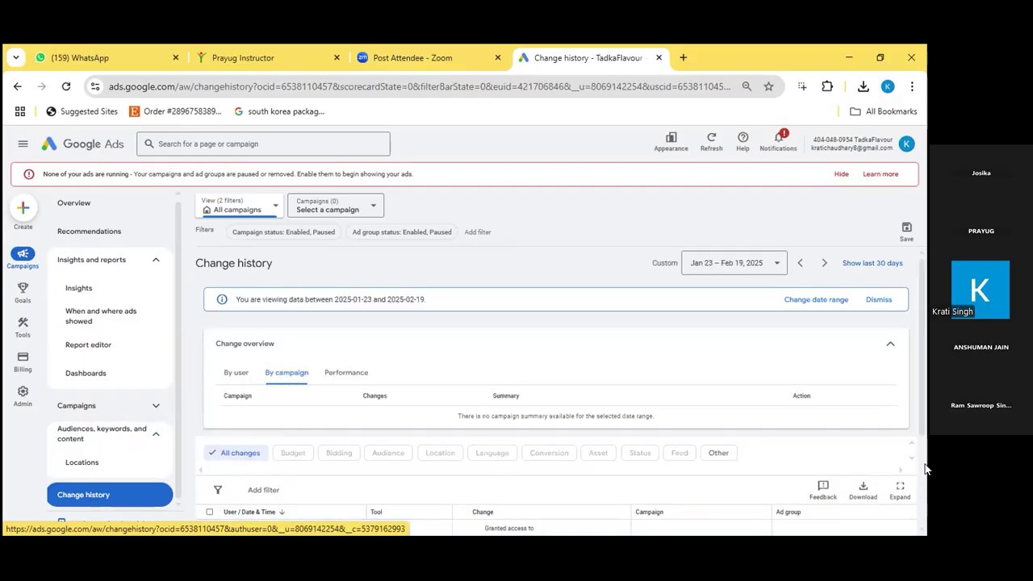
pyautogui.scroll(-3, 917, 464)
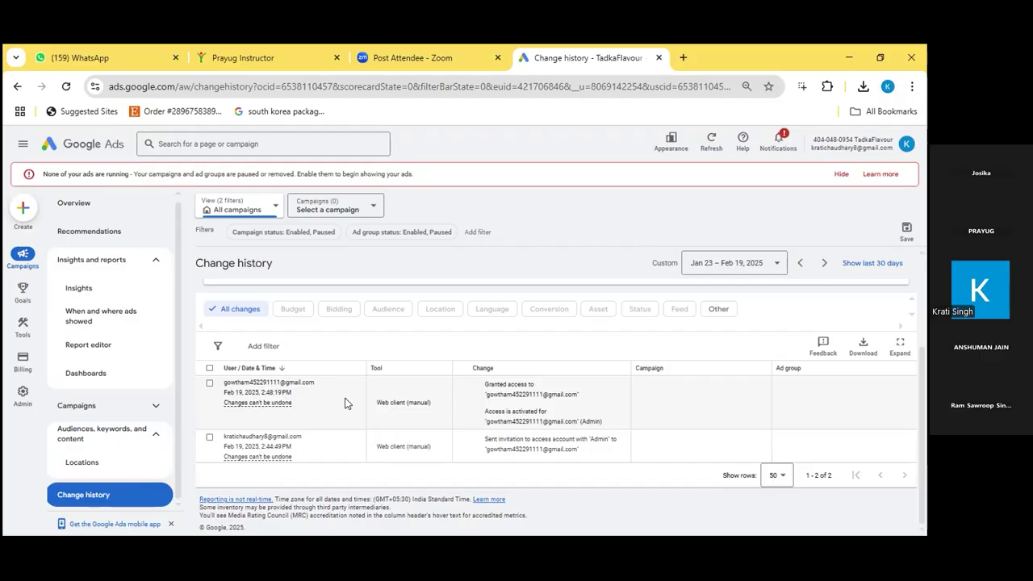
pyautogui.click(85, 215)
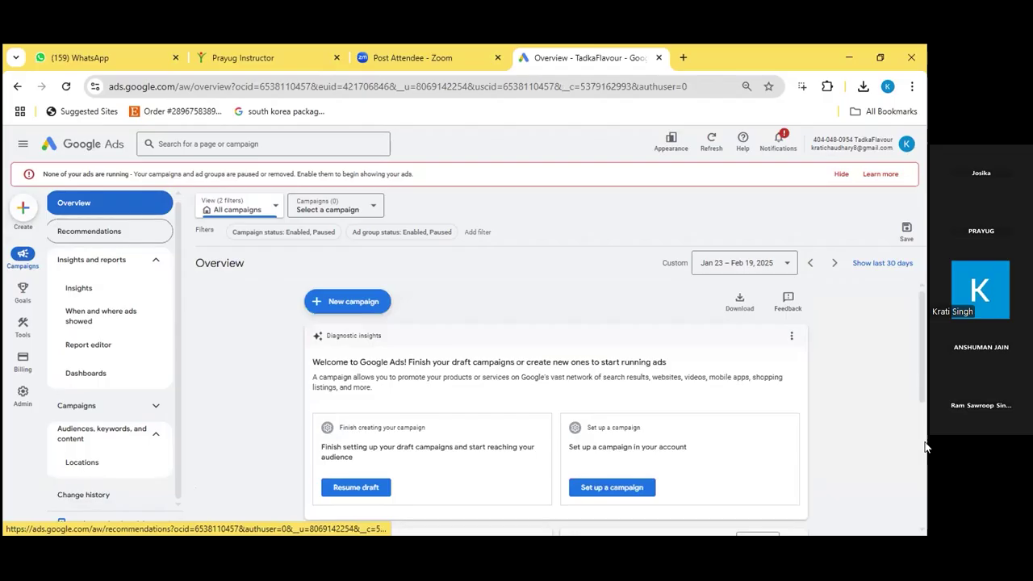
pyautogui.scroll(-5, 926, 517)
pyautogui.scroll(-1, 926, 527)
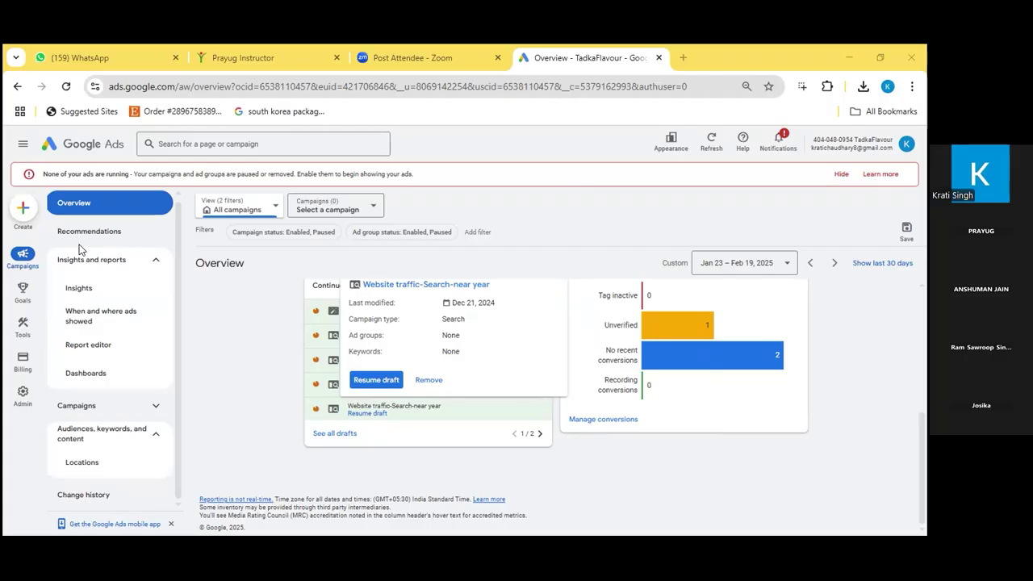
# - Open the report on when and where ads showed, and return to the overview to look through its cards
pyautogui.click(95, 324)
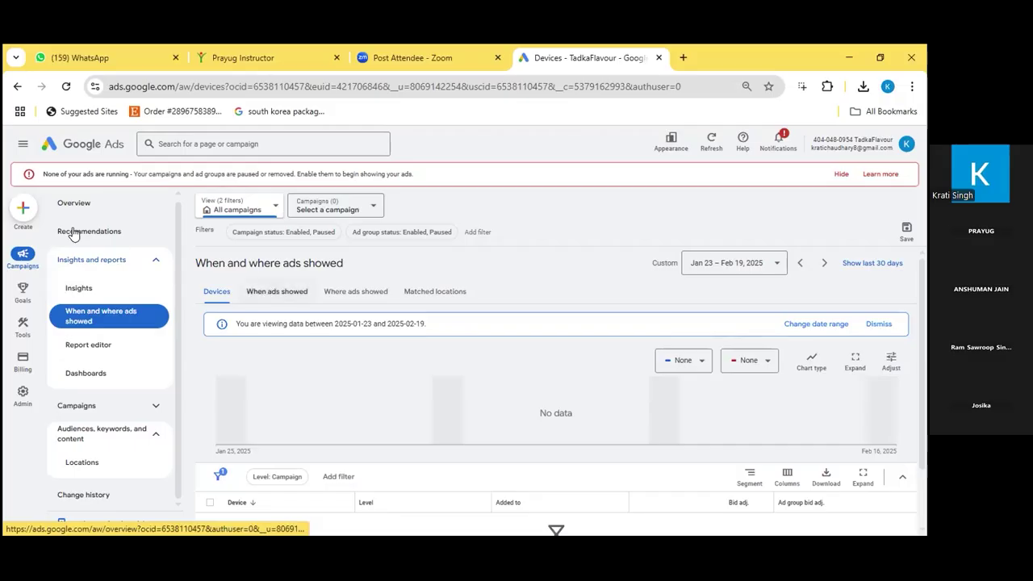
pyautogui.click(88, 203)
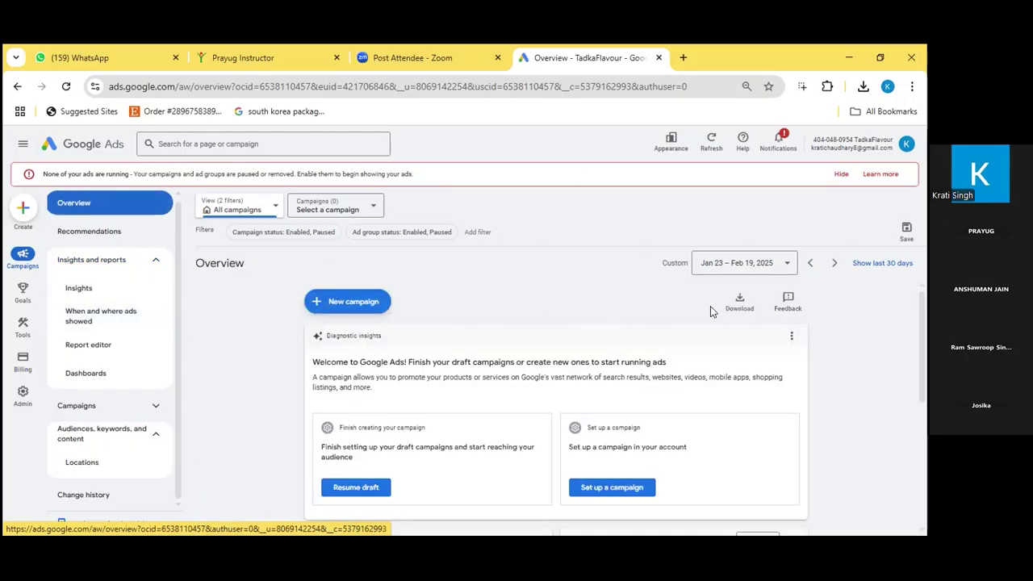
pyautogui.scroll(-3, 915, 331)
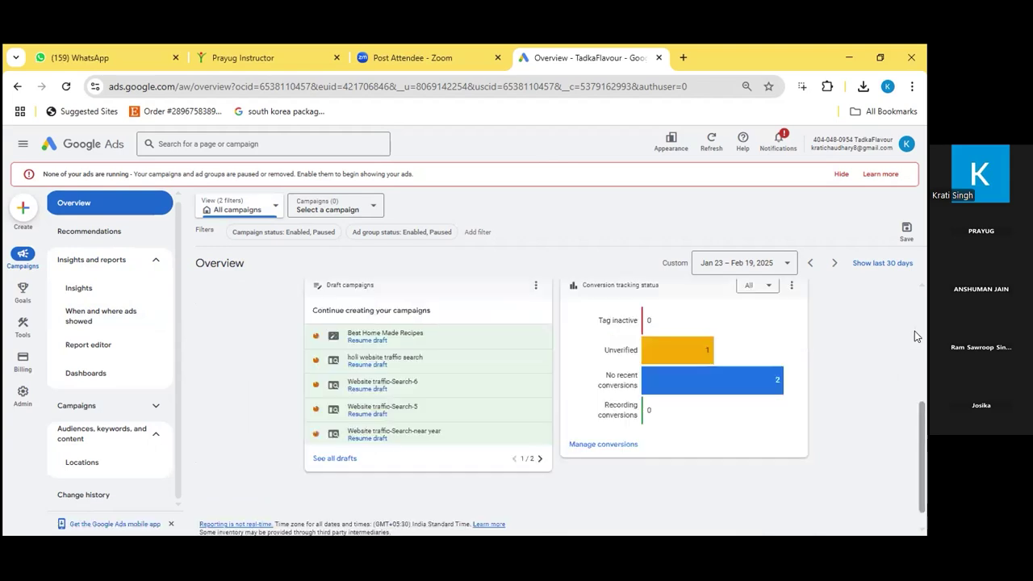
pyautogui.scroll(3, 914, 331)
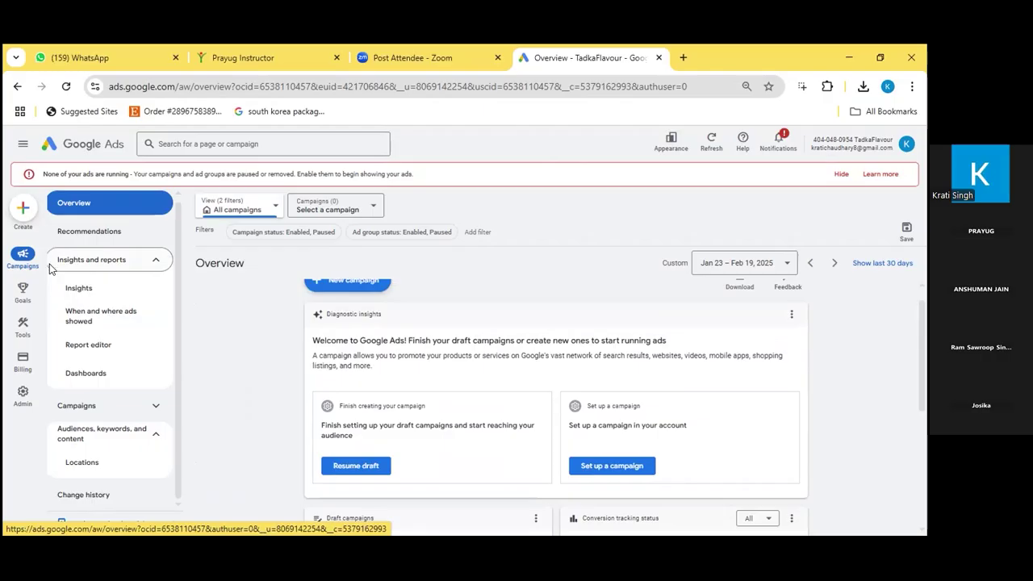
pyautogui.click(671, 139)
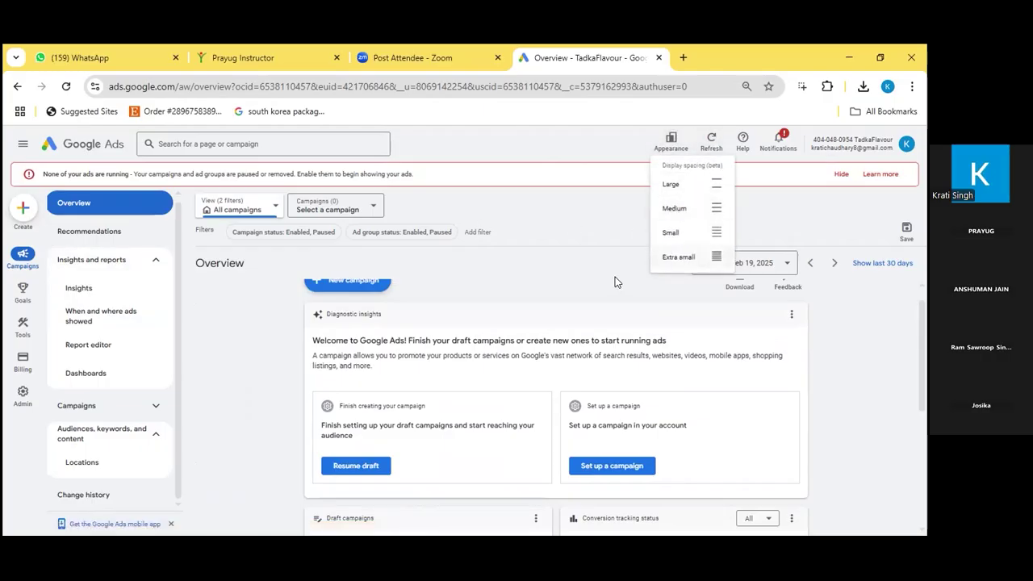
pyautogui.click(552, 255)
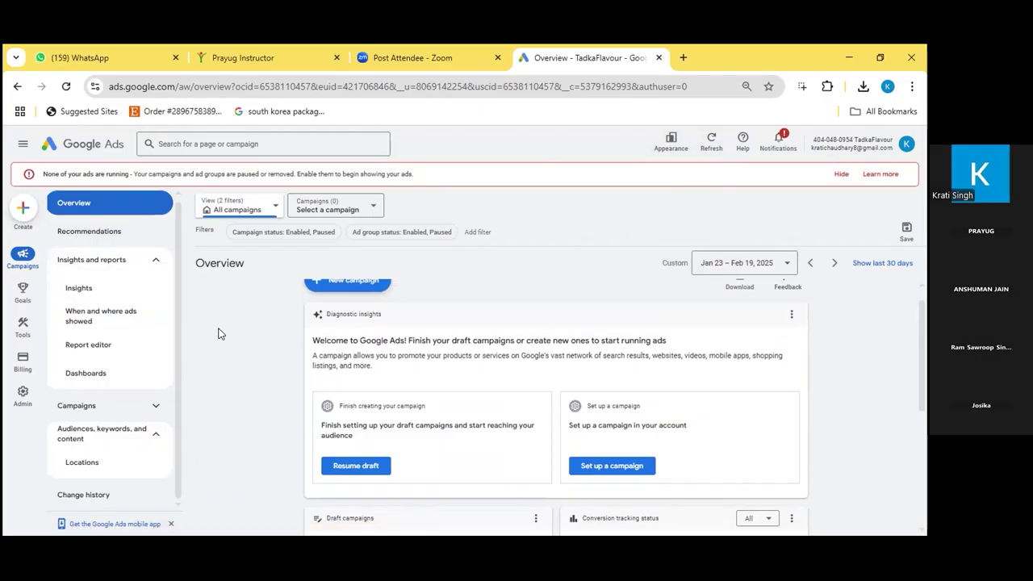
pyautogui.click(305, 213)
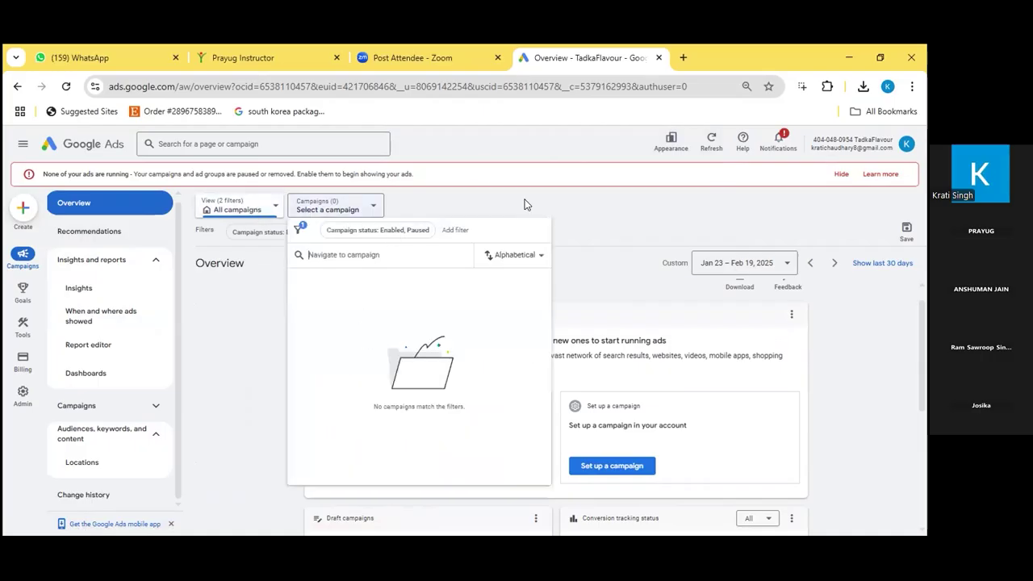
pyautogui.click(227, 286)
# - View the matched locations and where ads showed reports for all campaigns
pyautogui.click(106, 315)
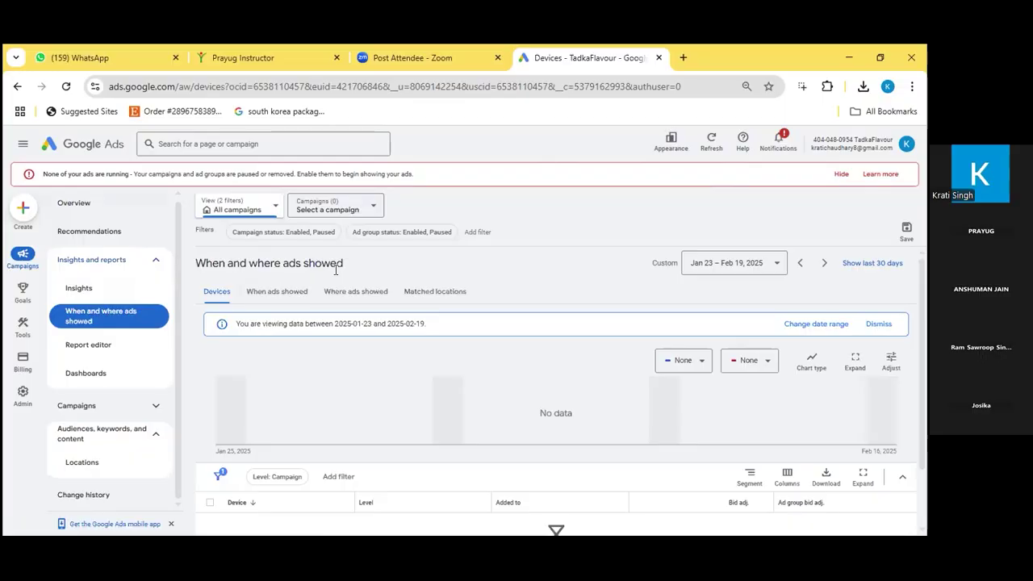
pyautogui.click(428, 291)
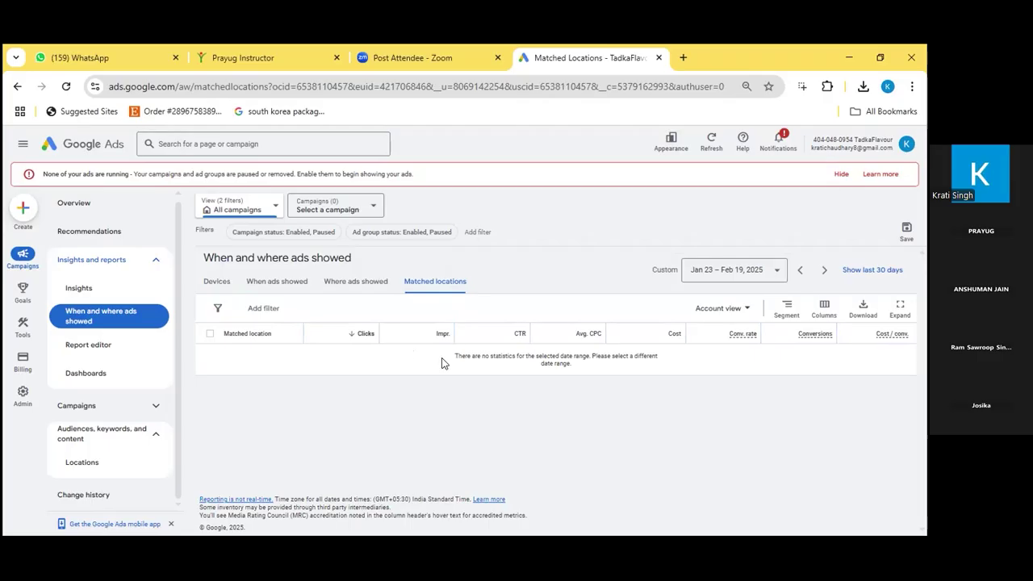
pyautogui.click(359, 274)
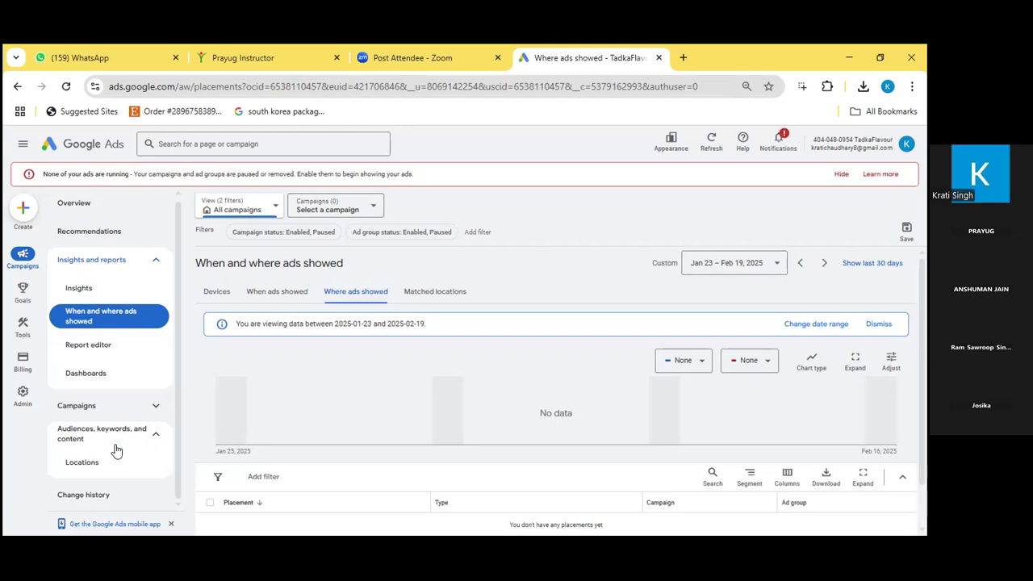
# - Start the dashboards tour to generate and look through the starter dashboard, and return to the dashboards list with the welcome message dismissed
pyautogui.click(110, 373)
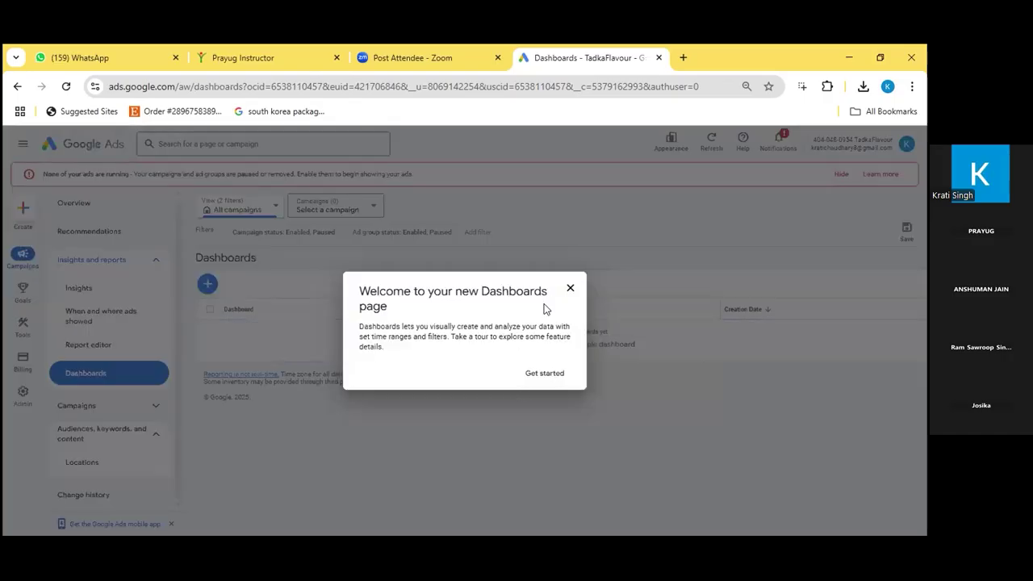
pyautogui.click(555, 377)
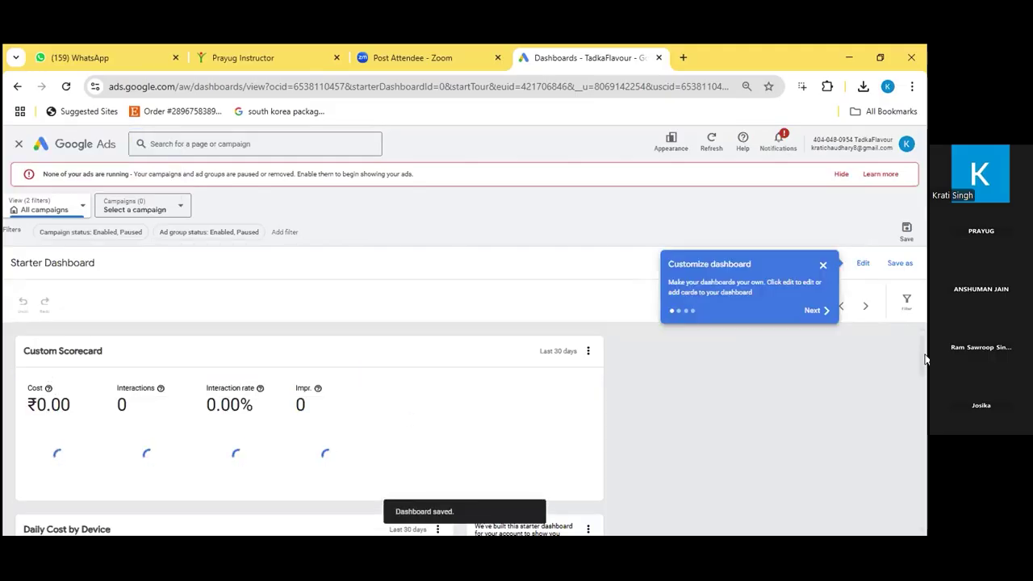
pyautogui.scroll(-1, 925, 365)
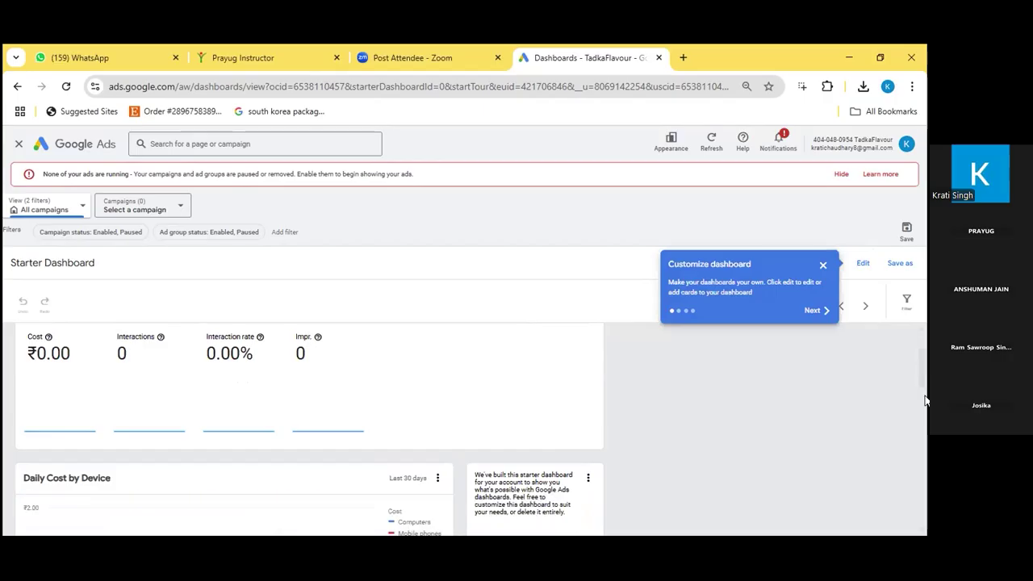
pyautogui.moveTo(926, 397)
pyautogui.mouseDown()
pyautogui.moveTo(924, 475)
pyautogui.moveTo(924, 383)
pyautogui.mouseUp()
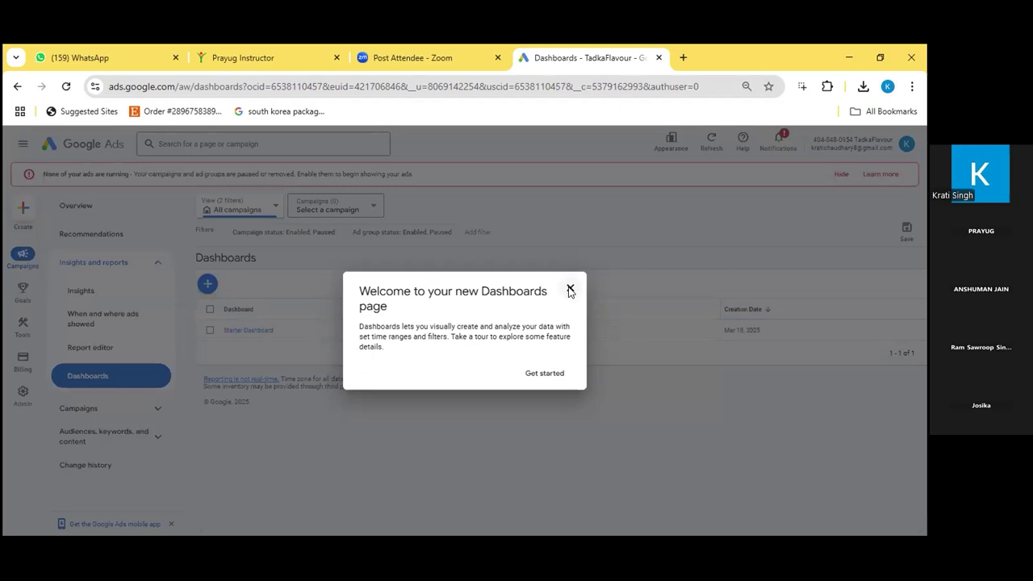
pyautogui.click(569, 292)
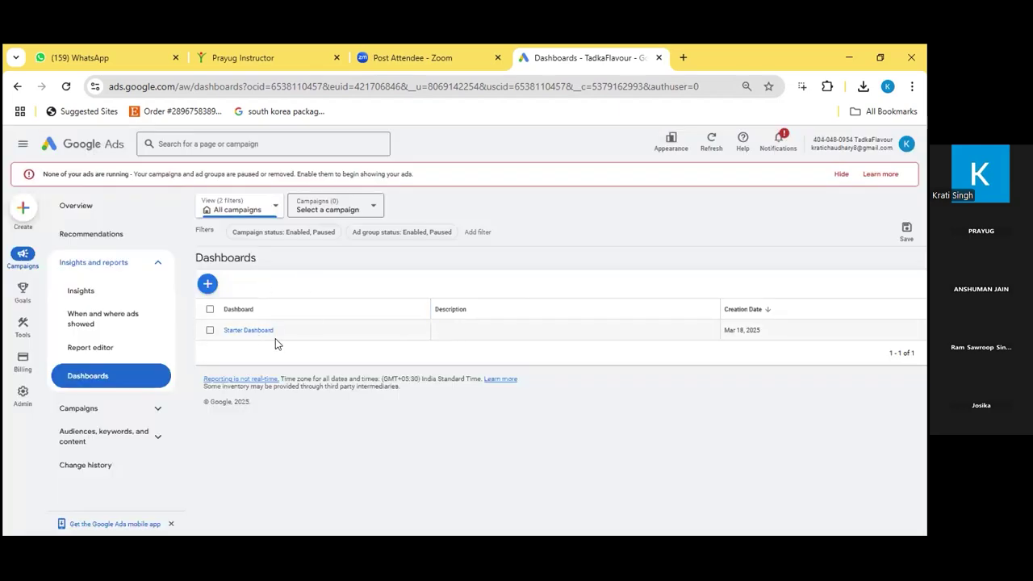
# - View the campaigns list, and the experiments page with all experiments and Performance Max experiments
pyautogui.click(99, 408)
pyautogui.click(86, 448)
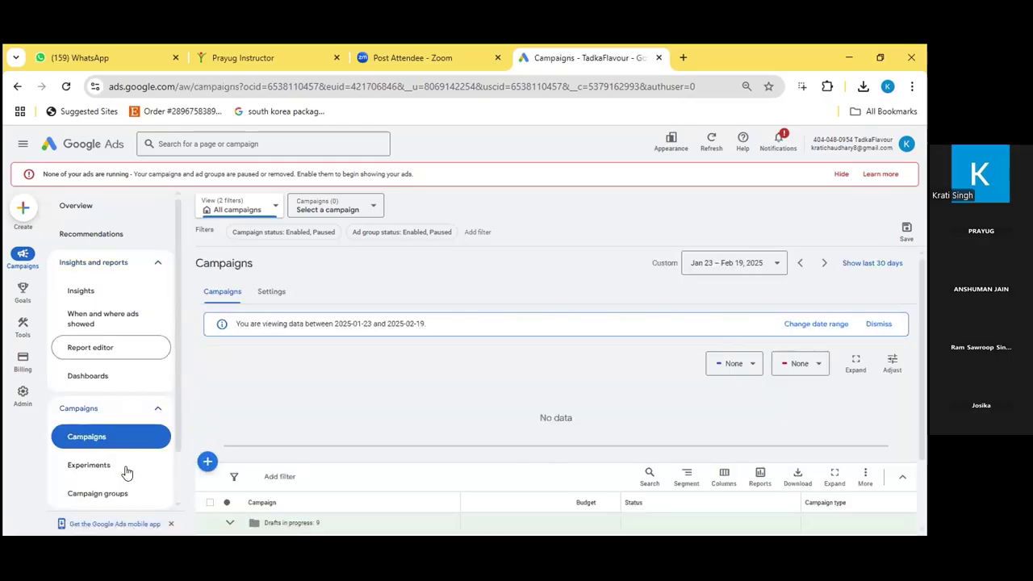
pyautogui.click(115, 475)
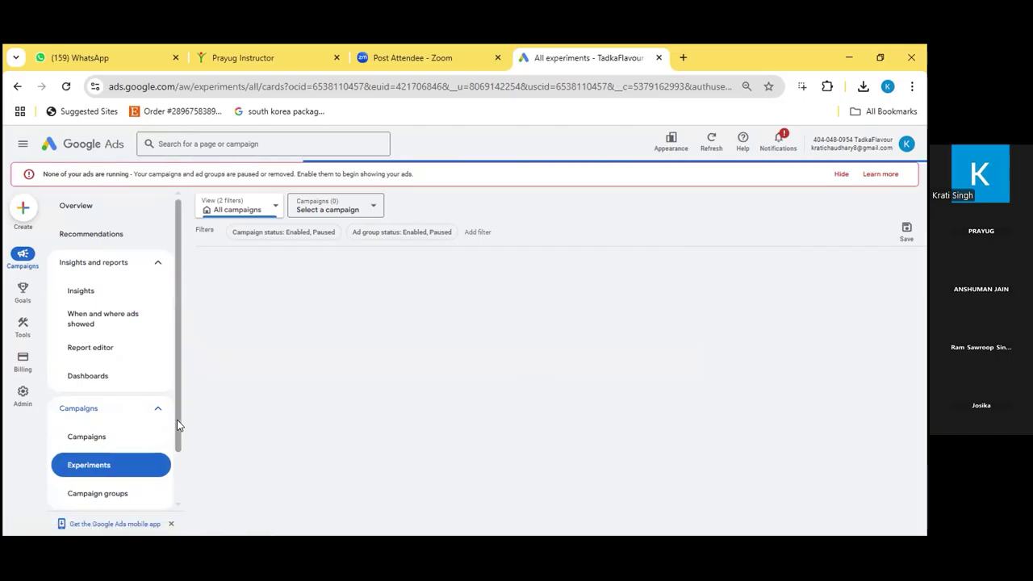
pyautogui.moveTo(177, 419); pyautogui.dragTo(181, 480)
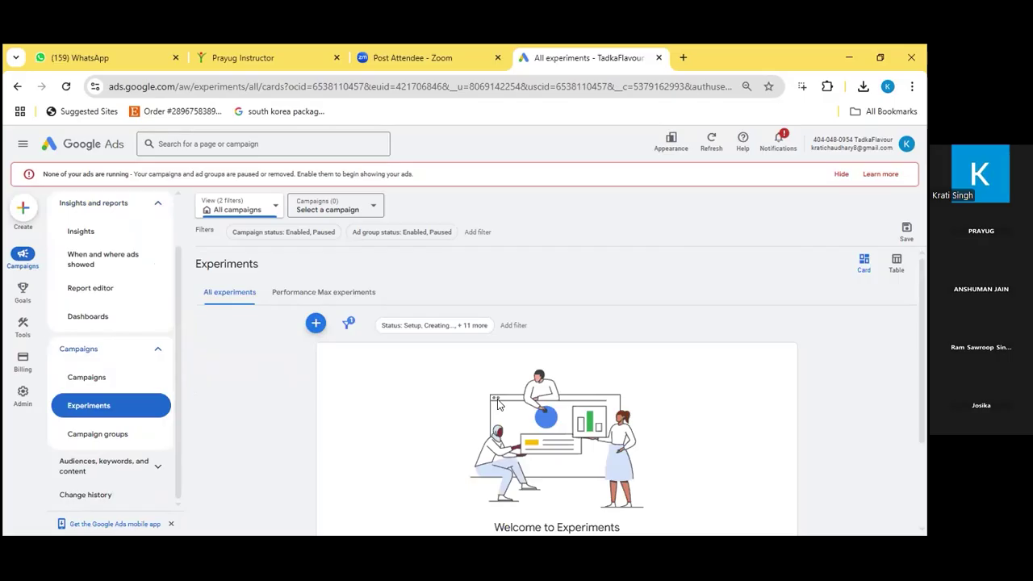
pyautogui.scroll(-3, 926, 425)
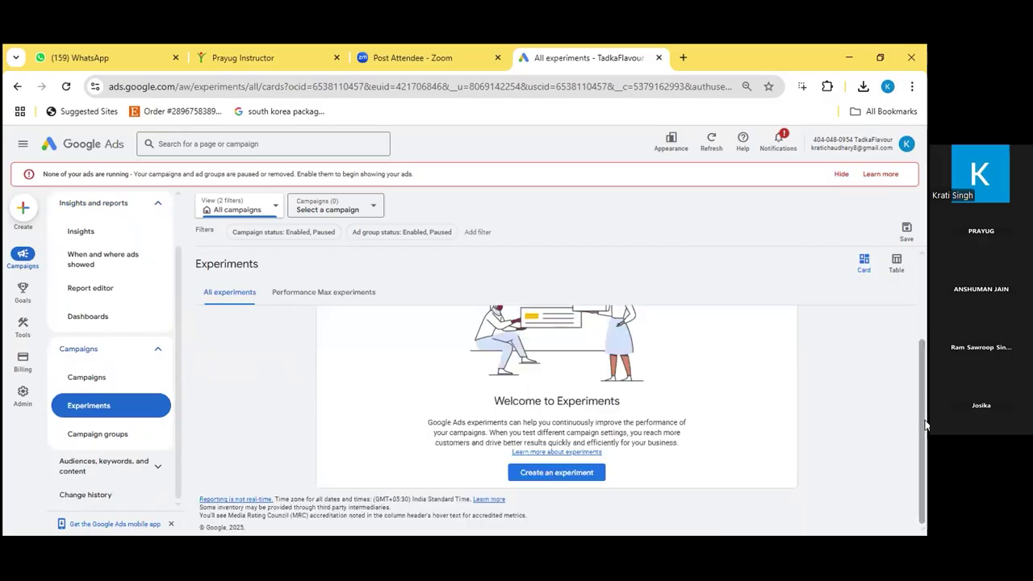
pyautogui.scroll(3, 926, 425)
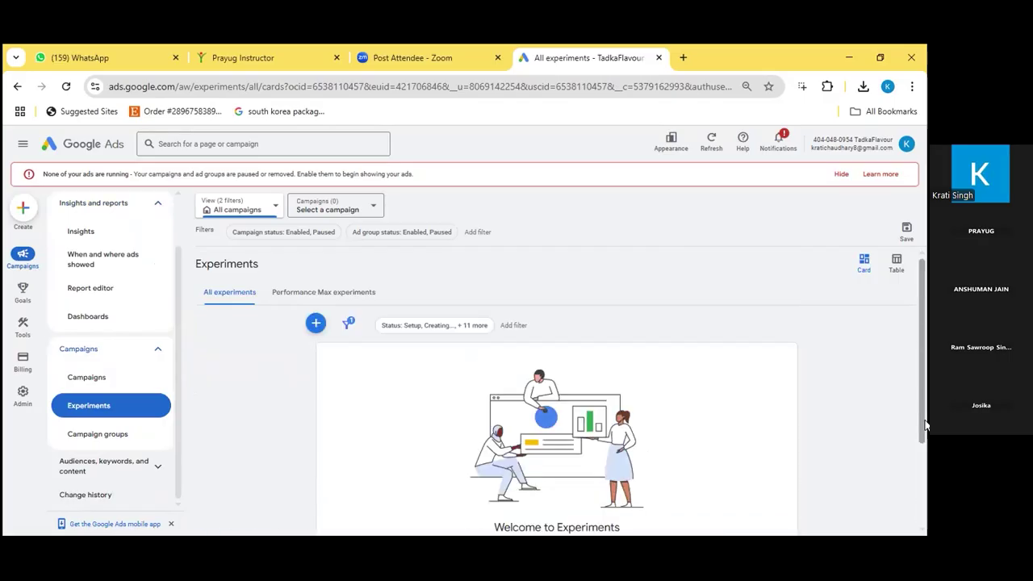
pyautogui.click(295, 293)
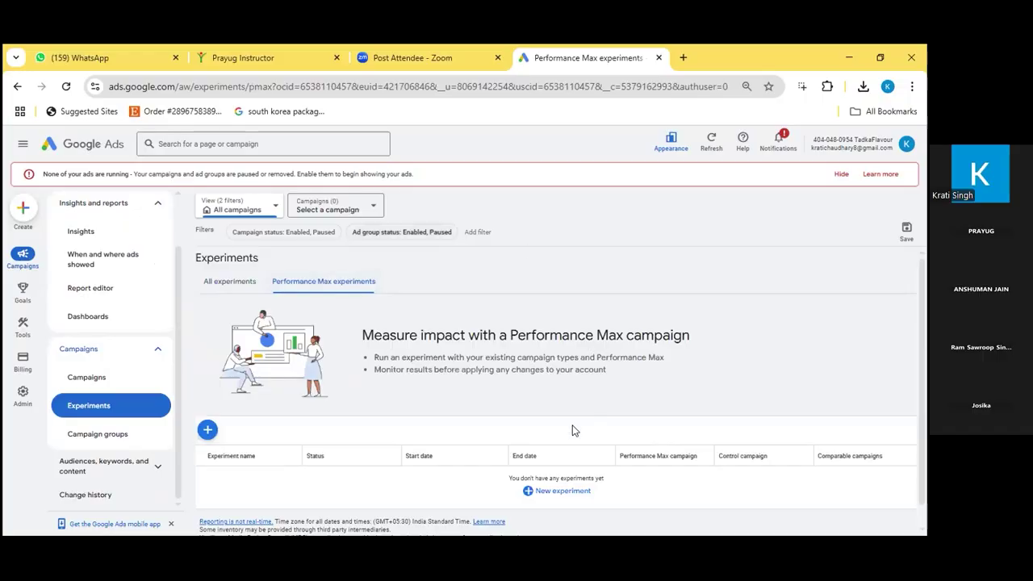
# - View the campaign groups and their performance targets, and expand the audiences, keywords and content section
pyautogui.click(110, 438)
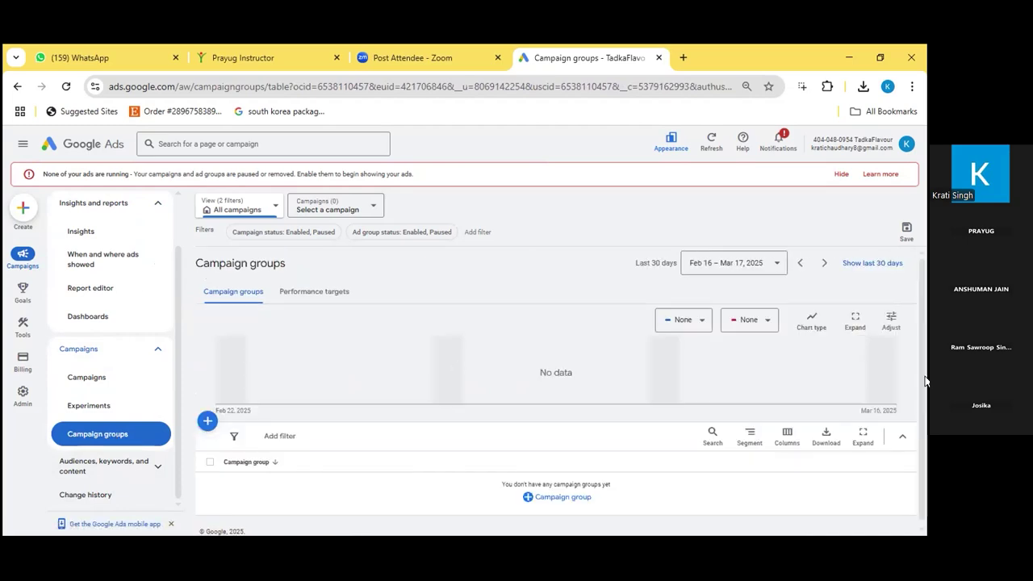
pyautogui.scroll(-1, 926, 381)
pyautogui.click(327, 292)
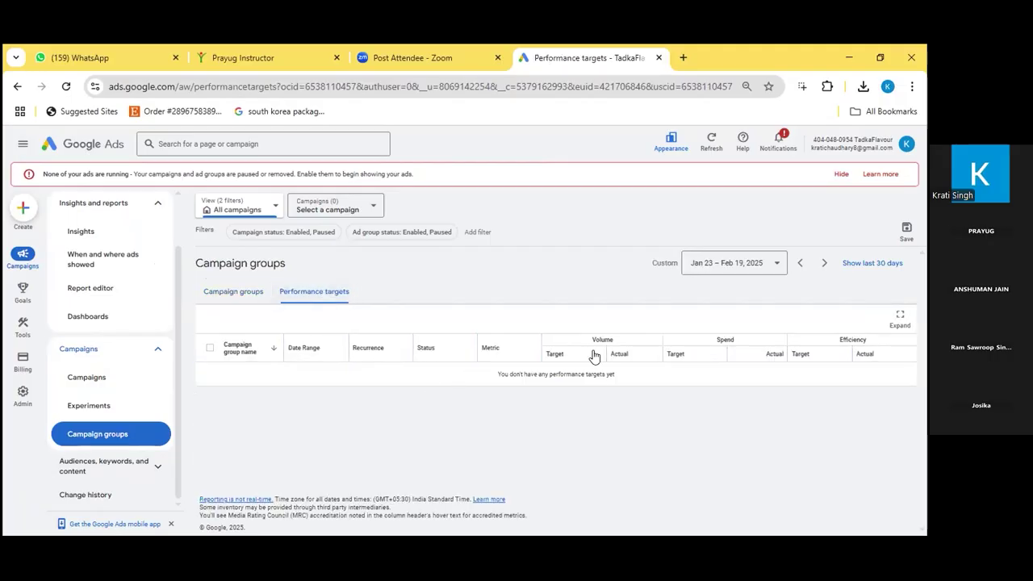
pyautogui.click(136, 476)
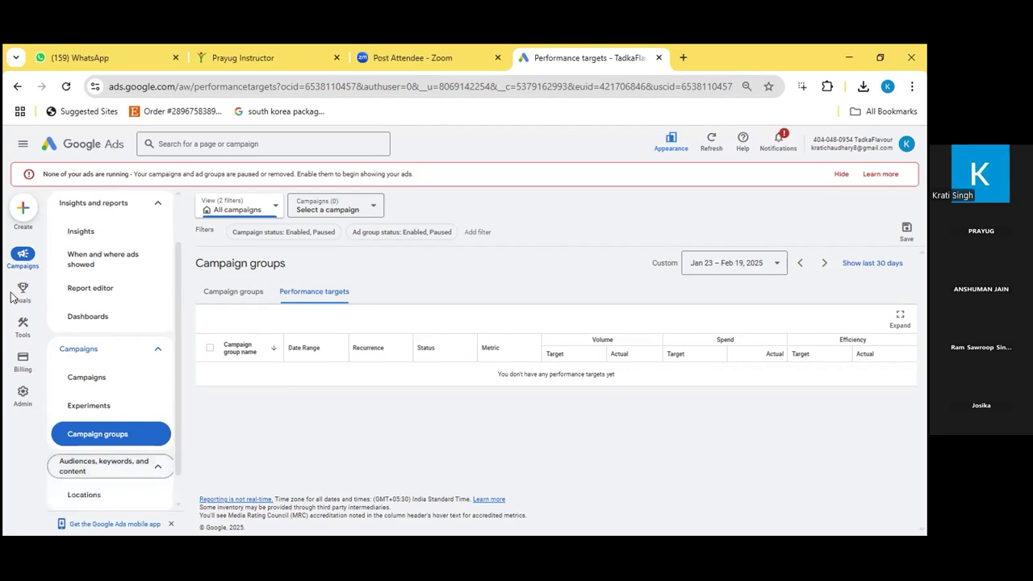
# - Review the conversion goals pages: summary, value rules, custom variables, settings and upload schedules, and reveal the measurement options
pyautogui.moveTo(18, 300)
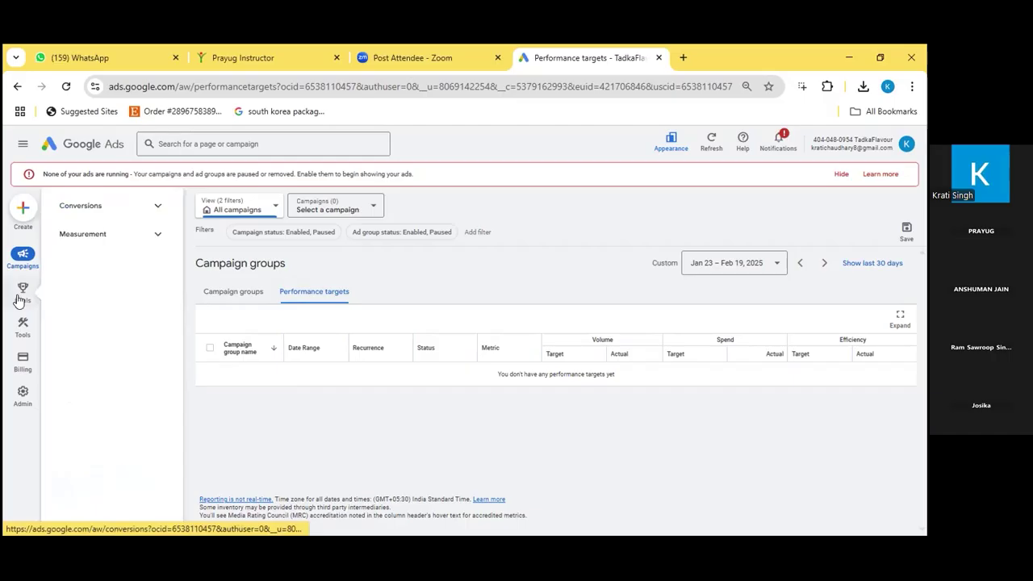
pyautogui.click(17, 300)
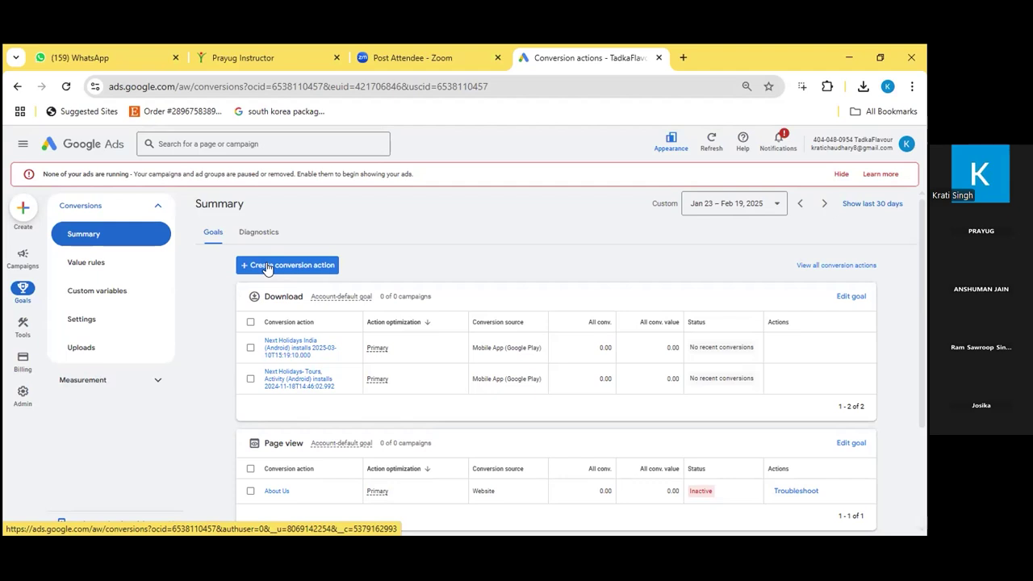
pyautogui.click(75, 270)
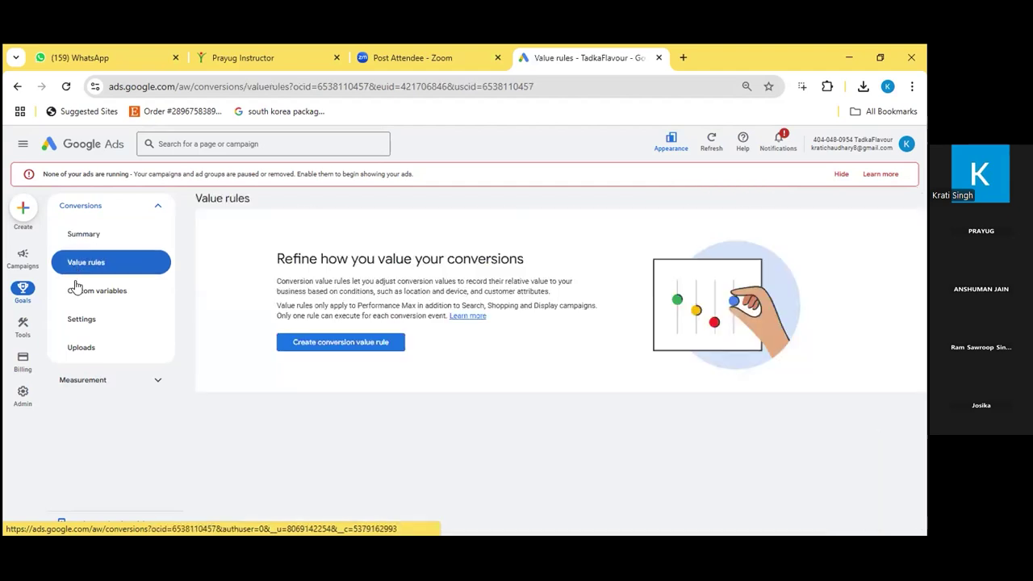
pyautogui.click(76, 289)
pyautogui.click(79, 319)
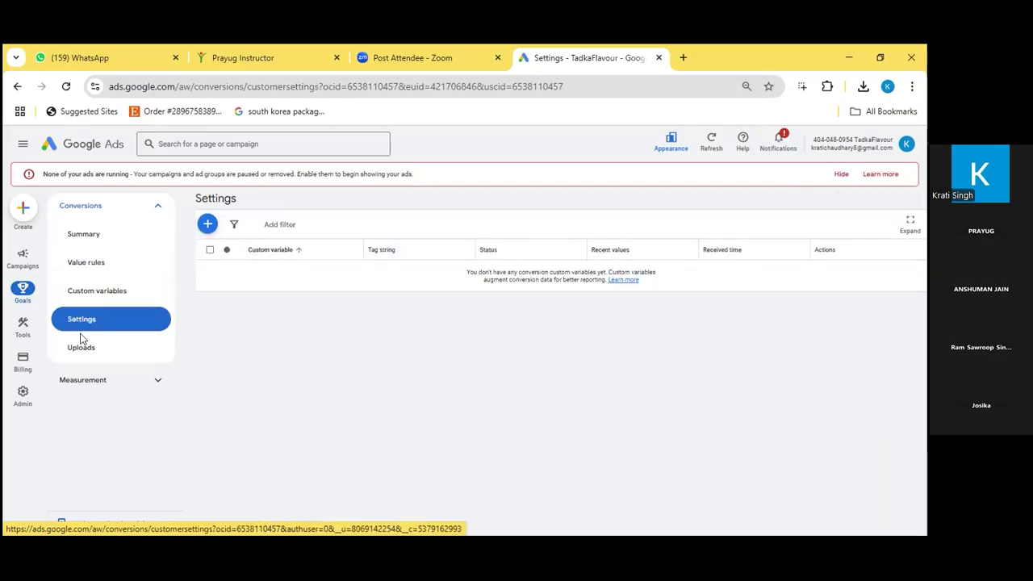
pyautogui.click(81, 346)
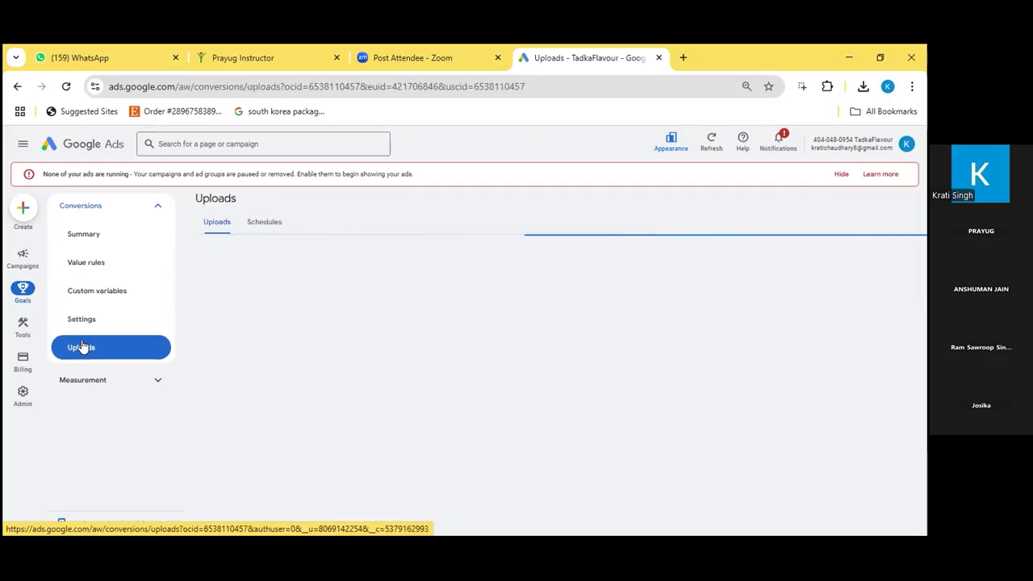
pyautogui.click(273, 228)
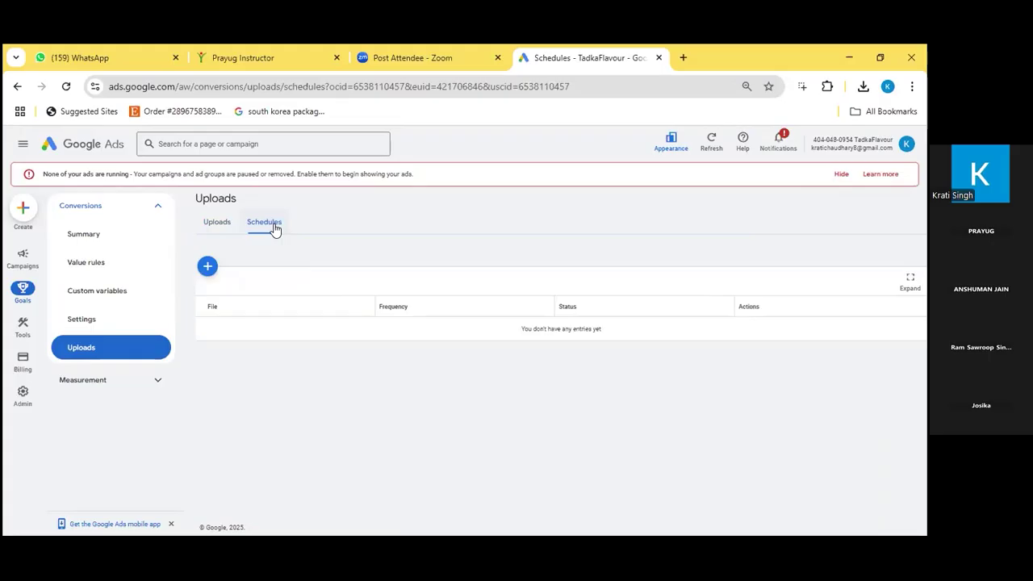
pyautogui.click(142, 380)
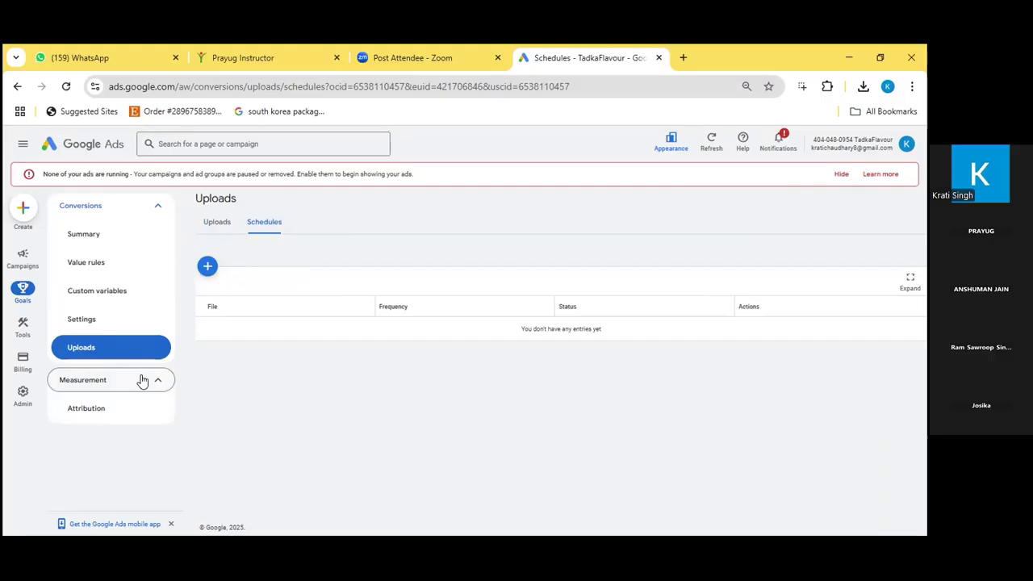
# - View the Keyword Planner and Performance Planner, and the asset library within the shared library
pyautogui.click(22, 326)
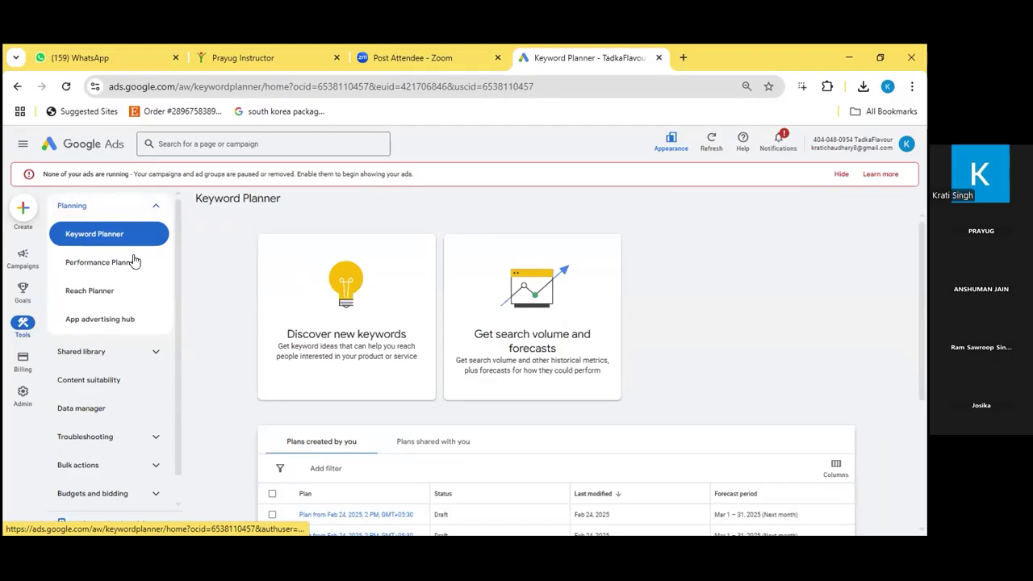
pyautogui.click(135, 261)
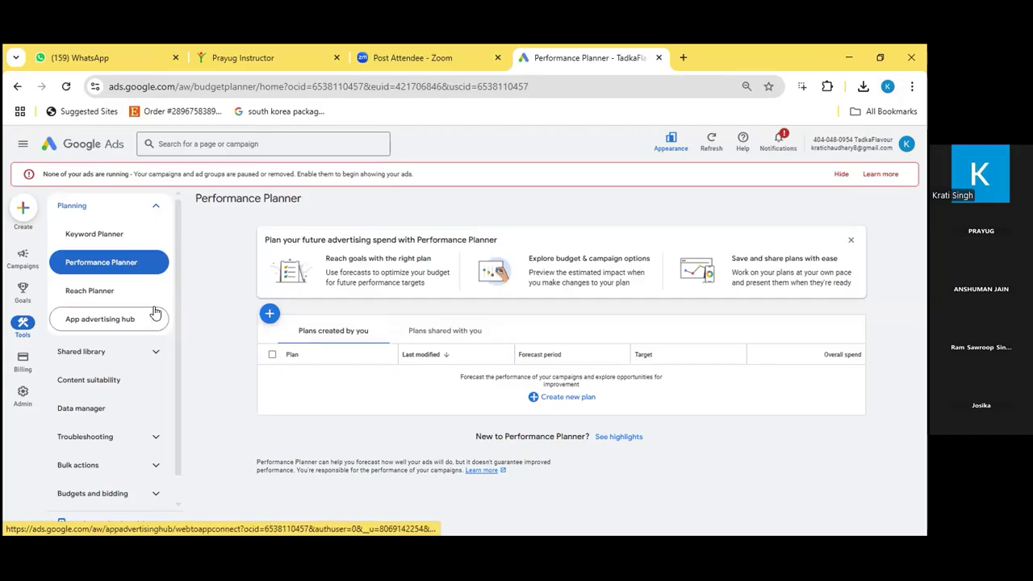
pyautogui.click(117, 350)
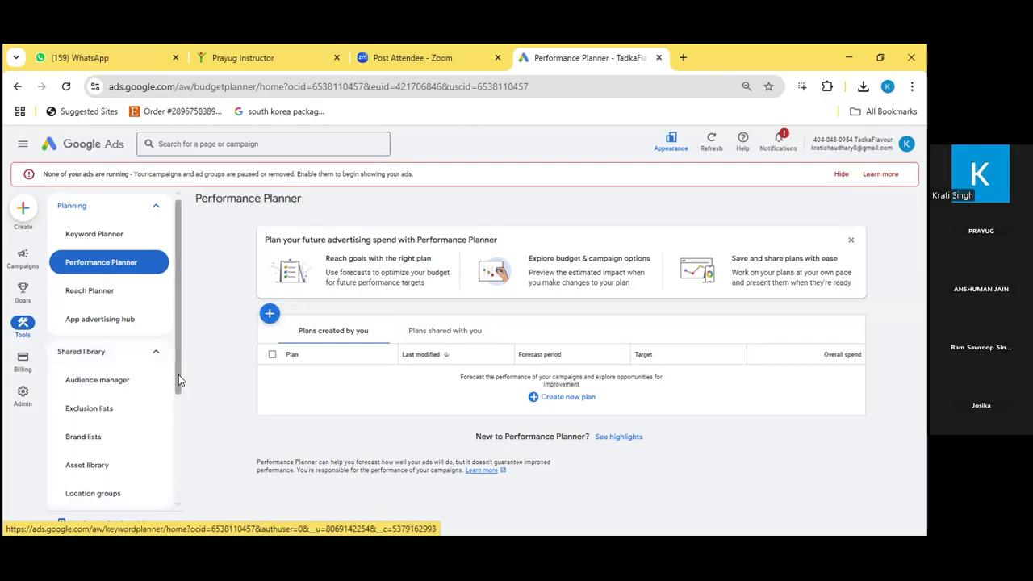
pyautogui.scroll(-3, 177, 446)
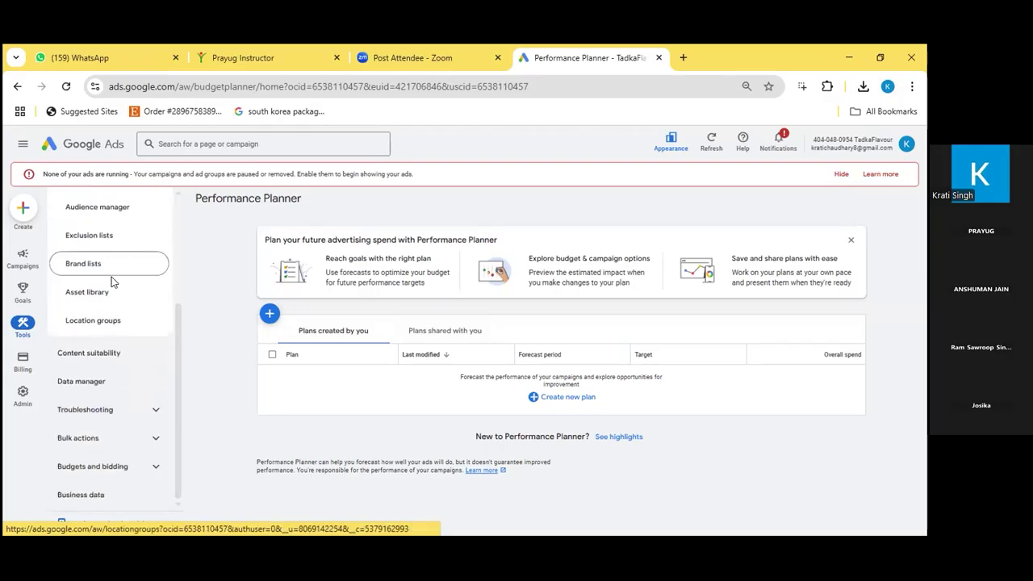
pyautogui.click(106, 300)
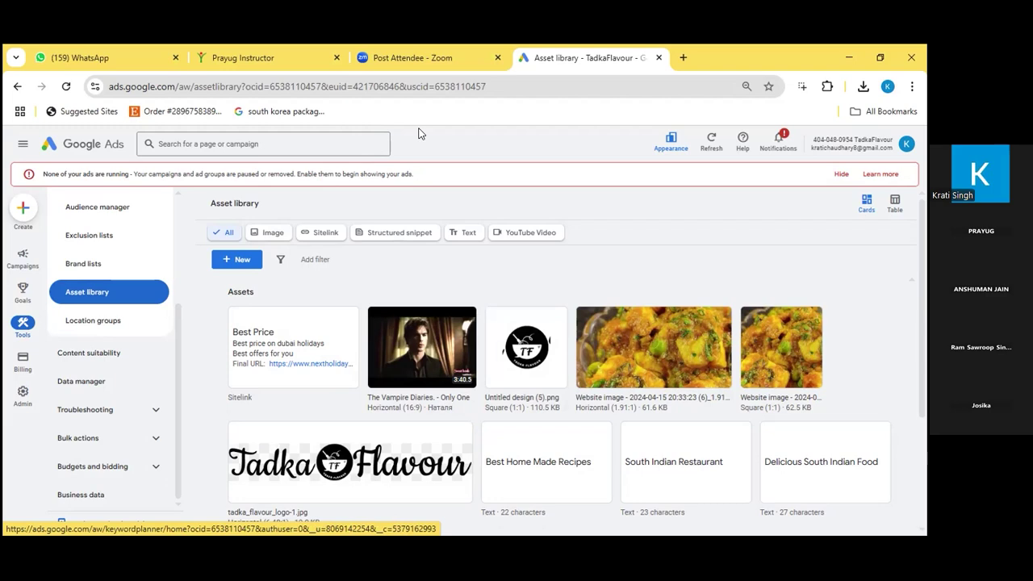
pyautogui.click(615, 225)
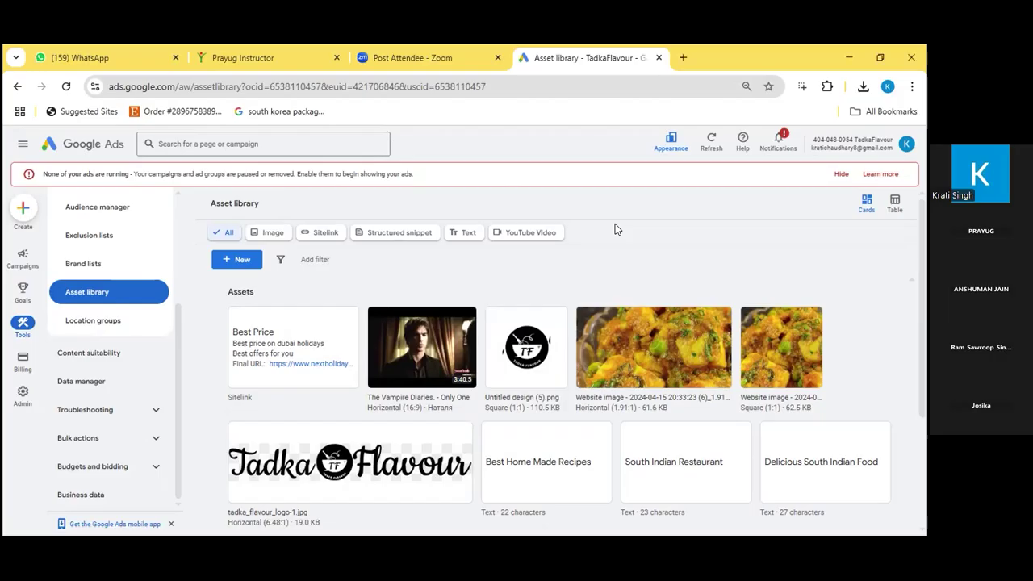
# - Look through the remaining tools, including budgets and bidding, troubleshooting and bulk actions, and preview the billing and admin sections
pyautogui.click(103, 391)
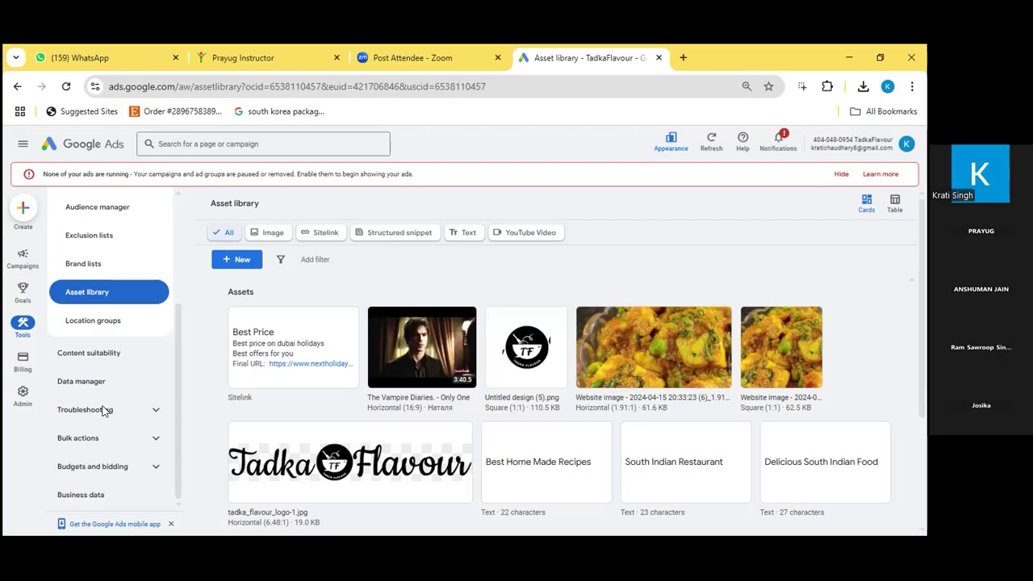
pyautogui.click(156, 468)
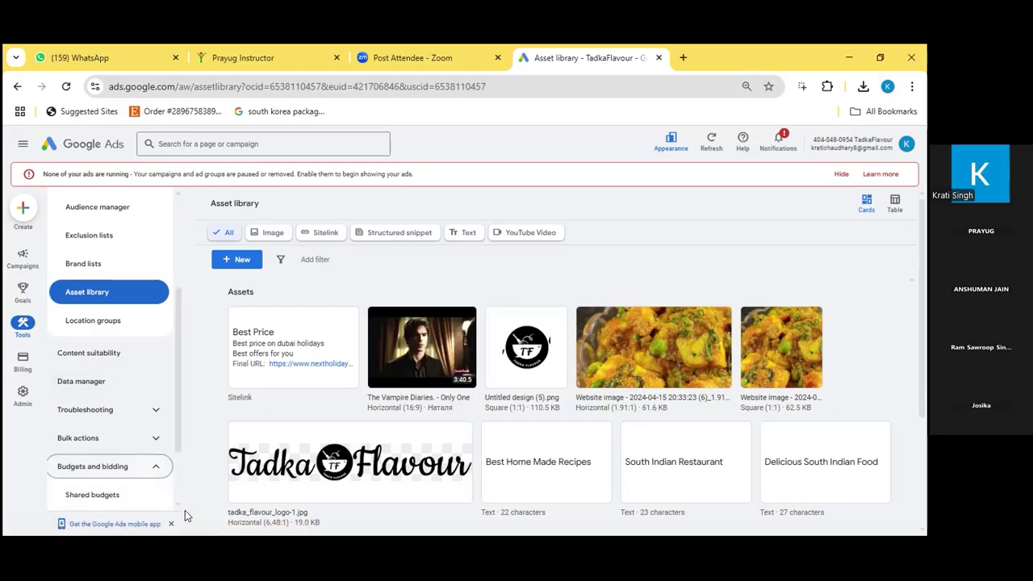
pyautogui.scroll(-2, 120, 427)
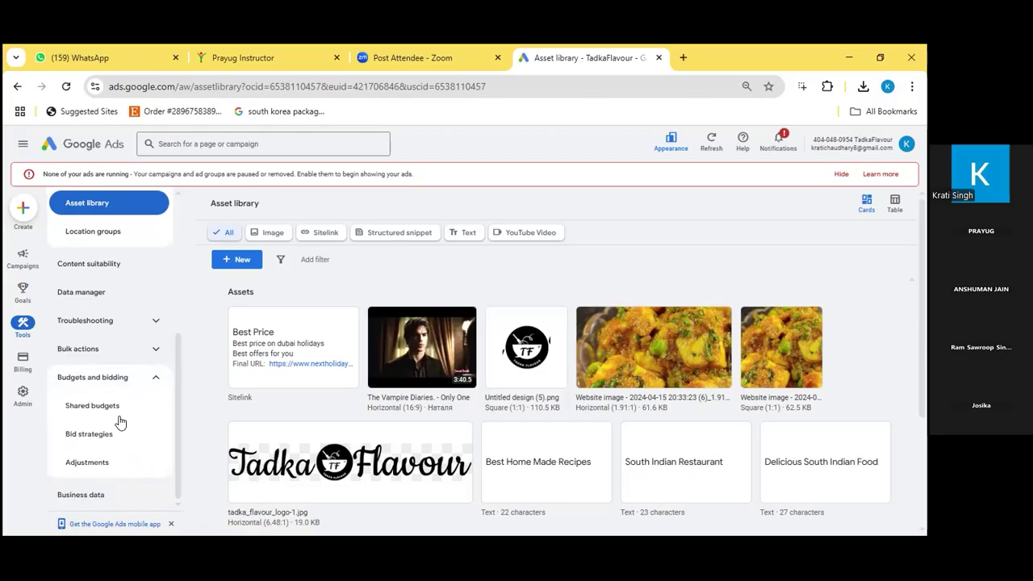
pyautogui.click(156, 323)
pyautogui.click(155, 322)
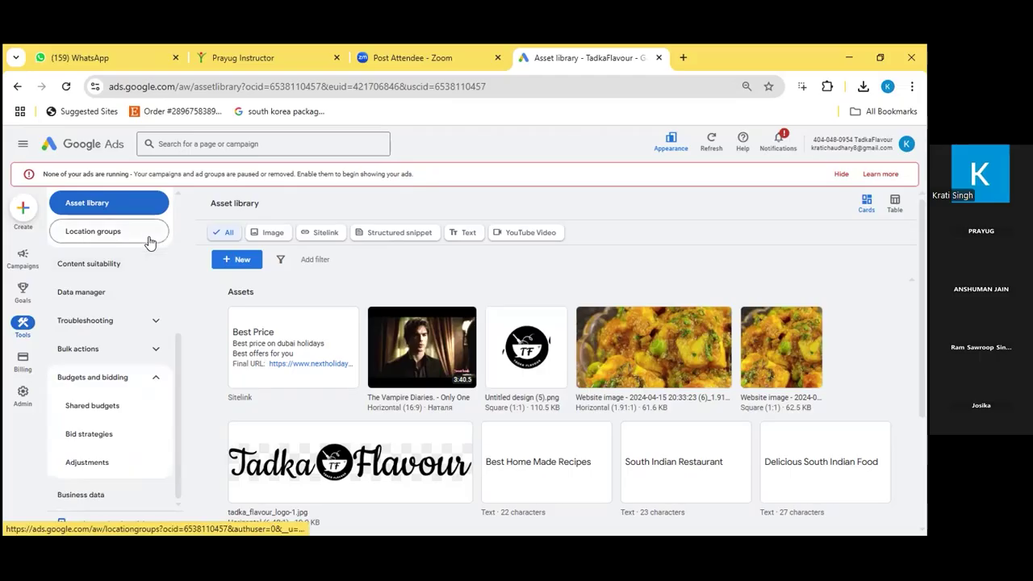
pyautogui.click(142, 350)
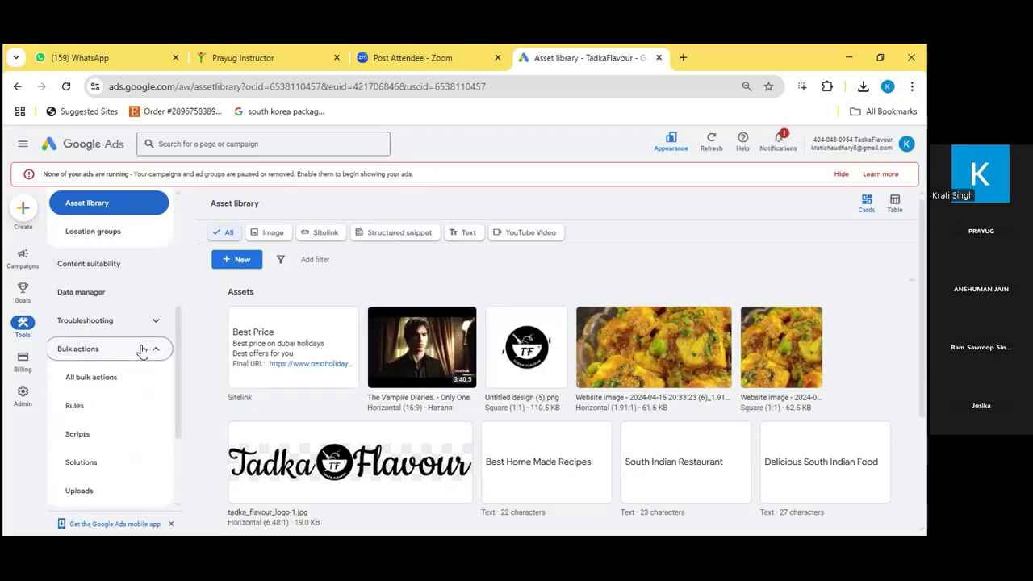
pyautogui.click(142, 350)
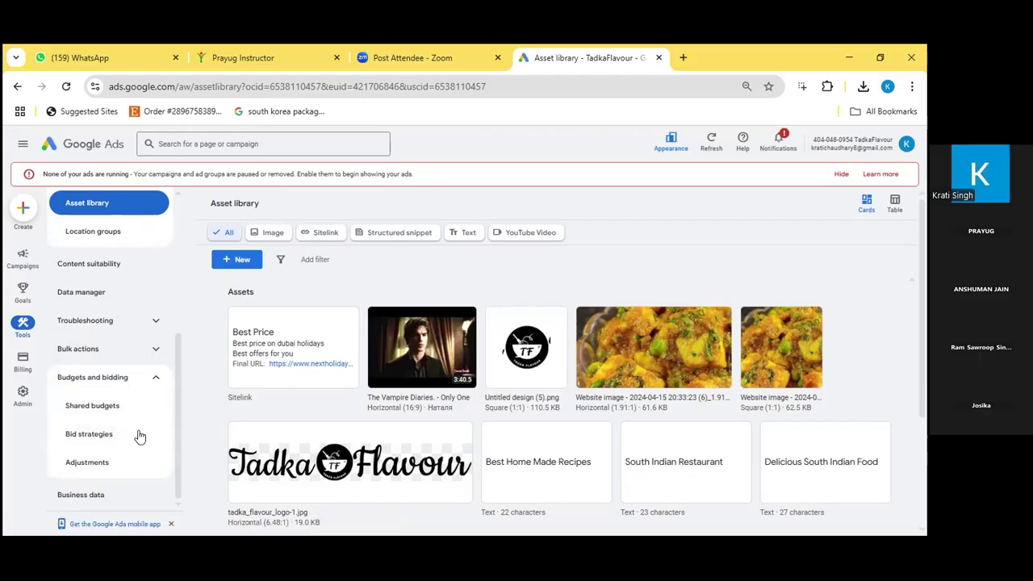
pyautogui.moveTo(23, 363)
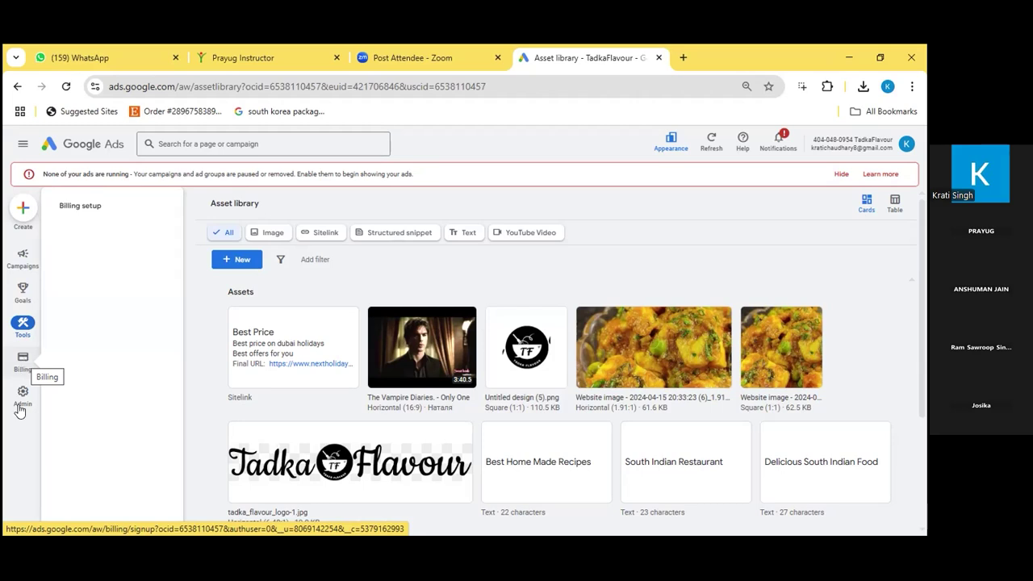
pyautogui.moveTo(20, 410)
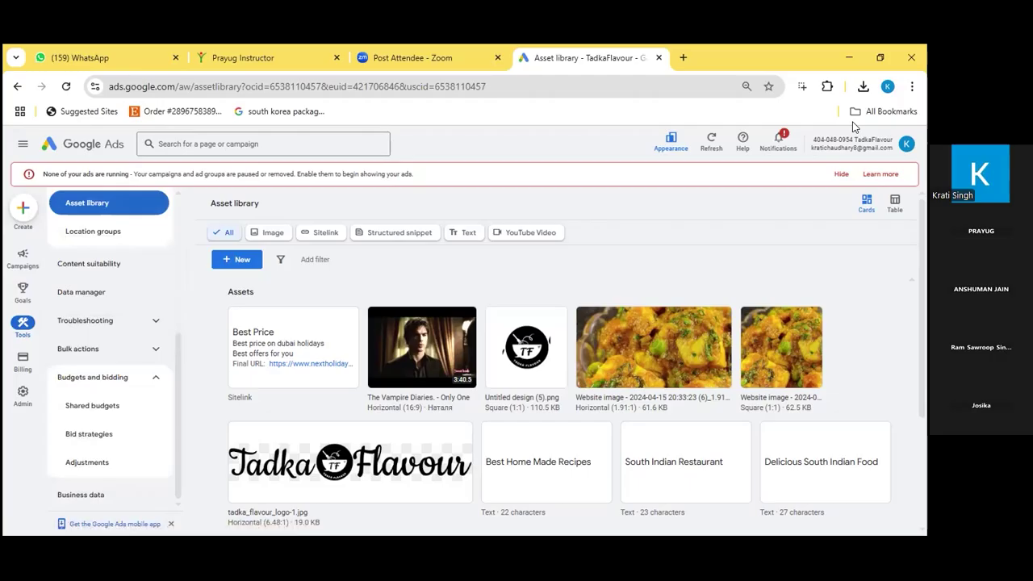
# - View the account notifications
pyautogui.click(782, 141)
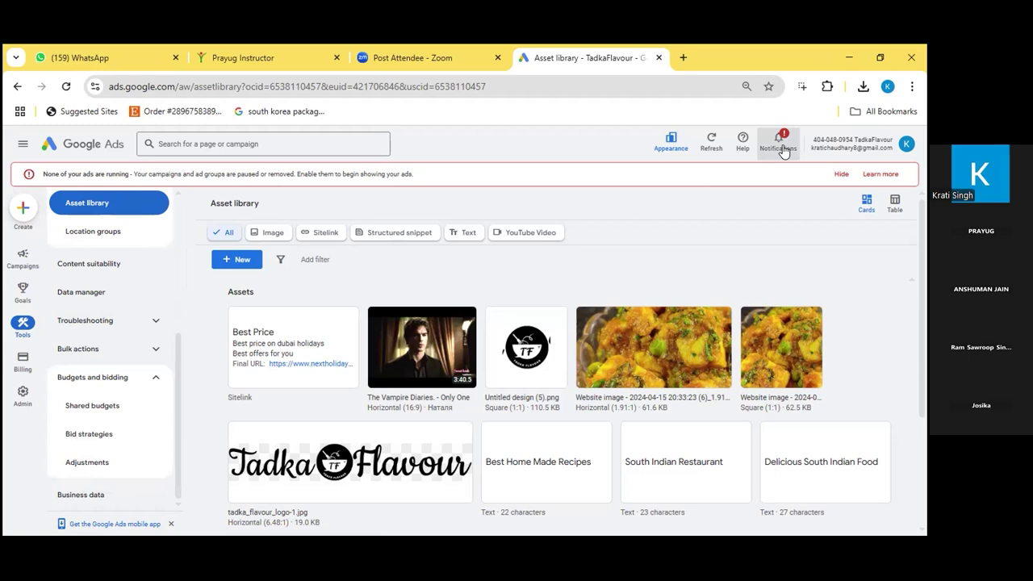
pyautogui.click(782, 150)
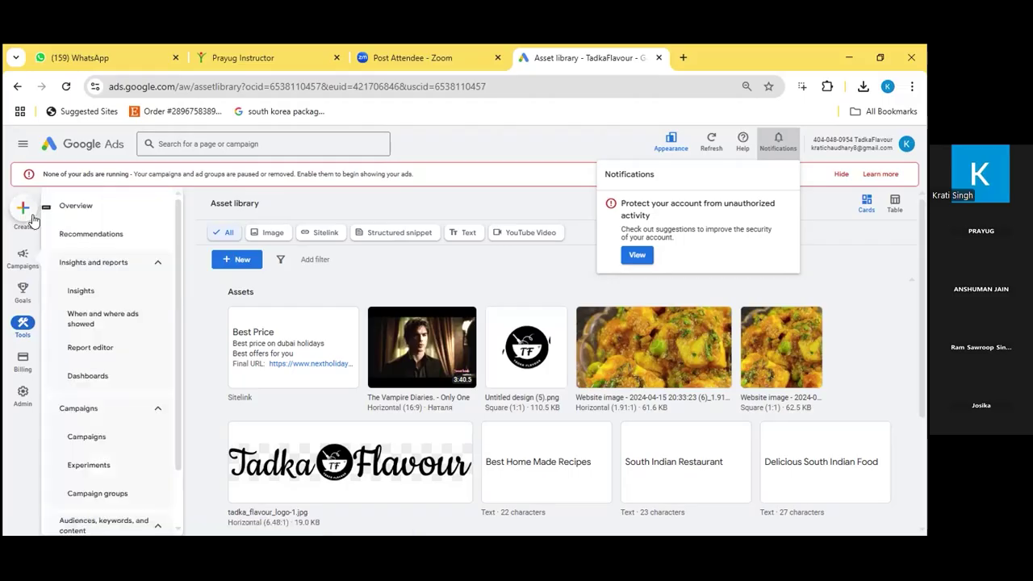
# - Expand the drafts in progress in the campaigns list and resume the draft "Website traffic-Search-6"
pyautogui.click(150, 444)
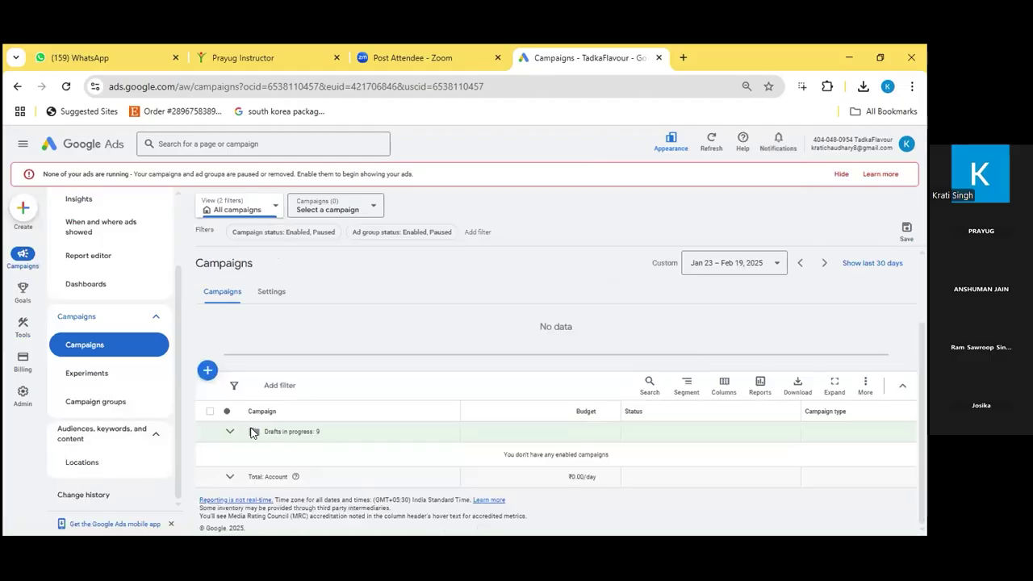
pyautogui.click(230, 433)
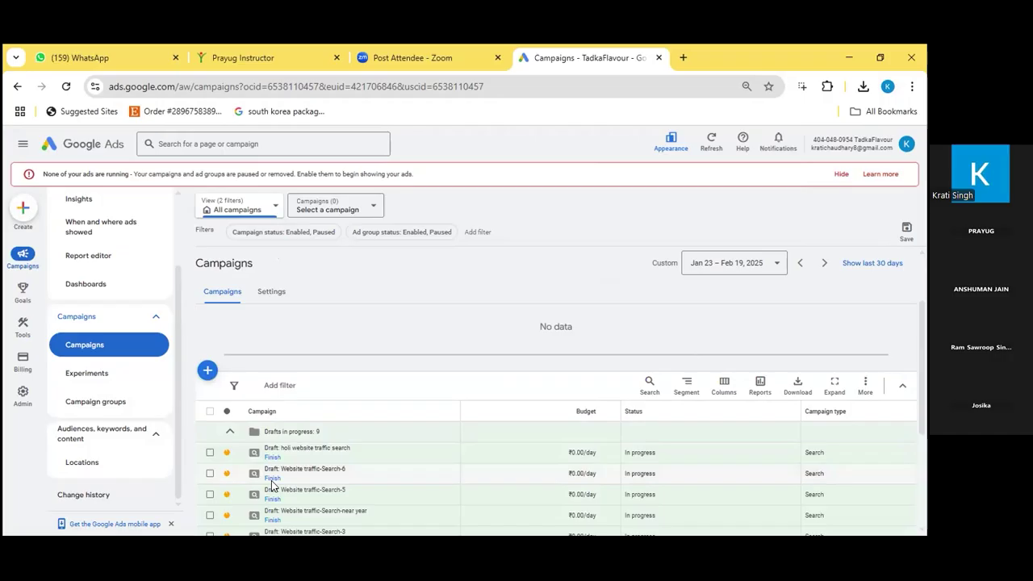
pyautogui.click(272, 478)
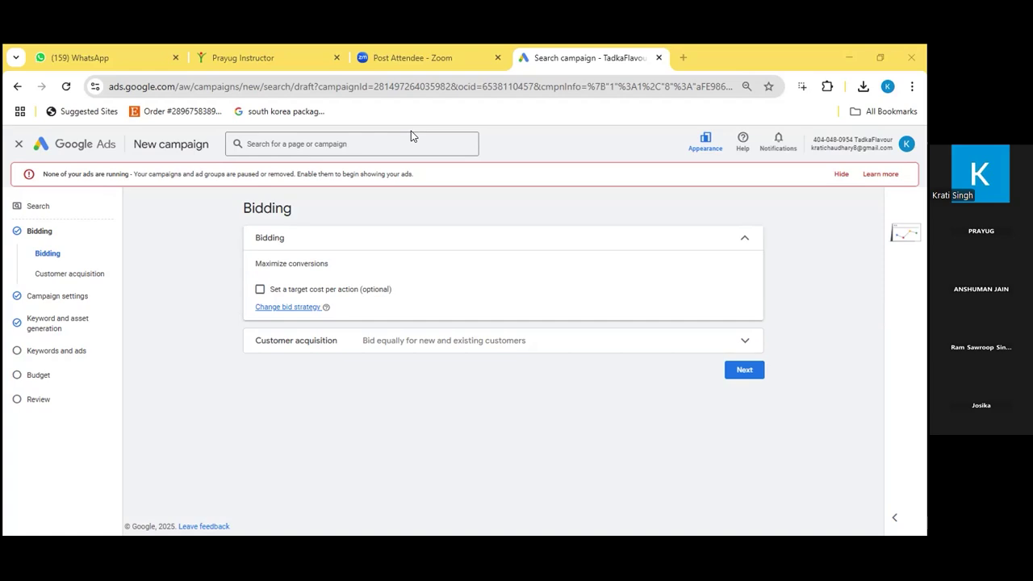
# - Reveal the bid strategy and customer acquisition settings, and review the choices for what bidding should focus on
pyautogui.click(301, 307)
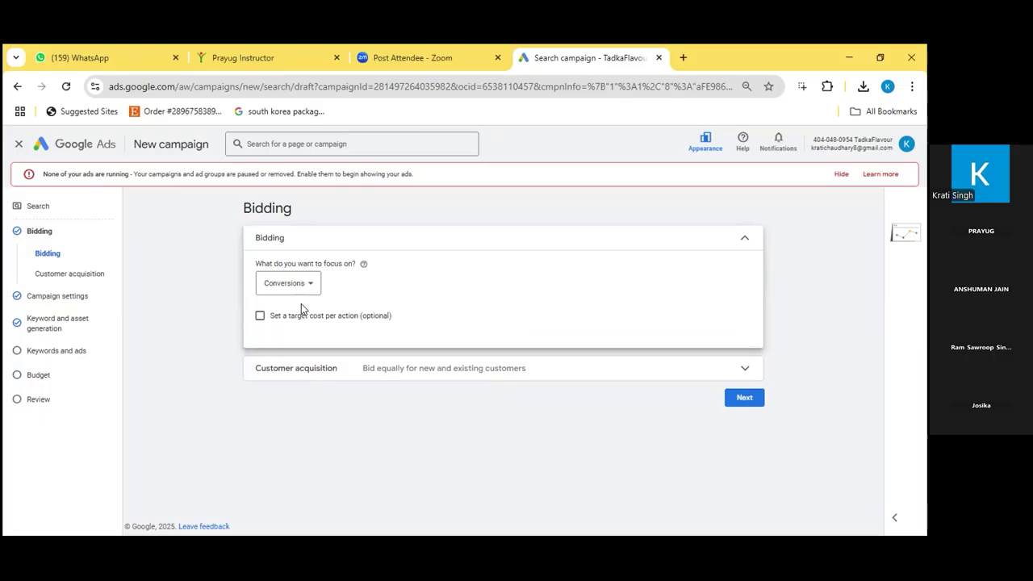
pyautogui.click(693, 361)
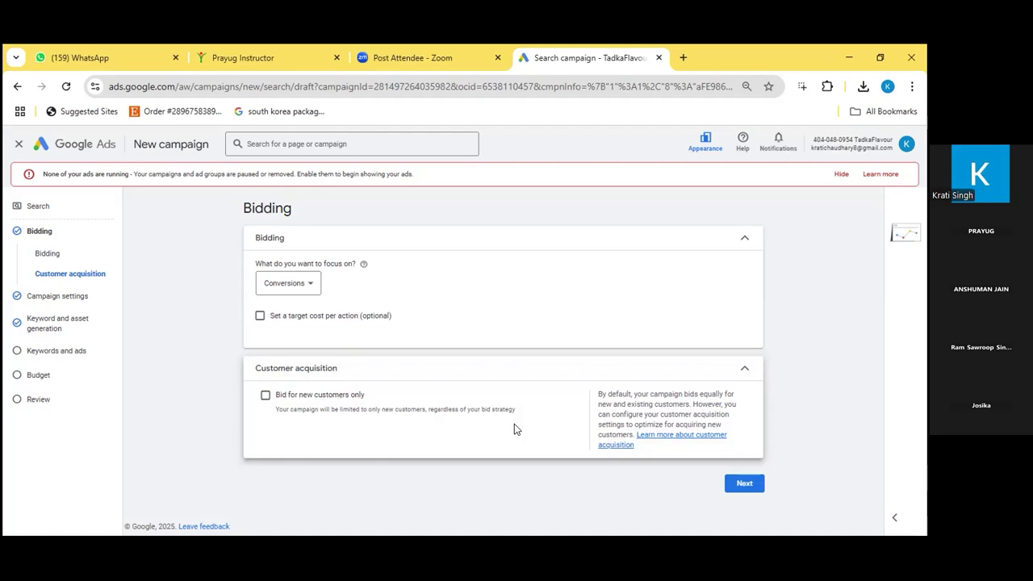
pyautogui.click(315, 289)
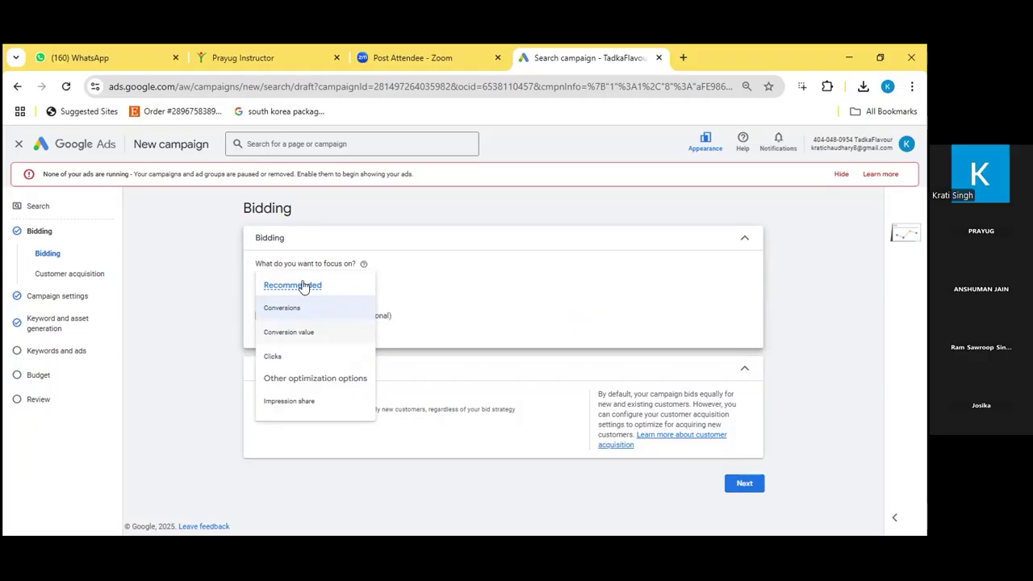
pyautogui.click(272, 293)
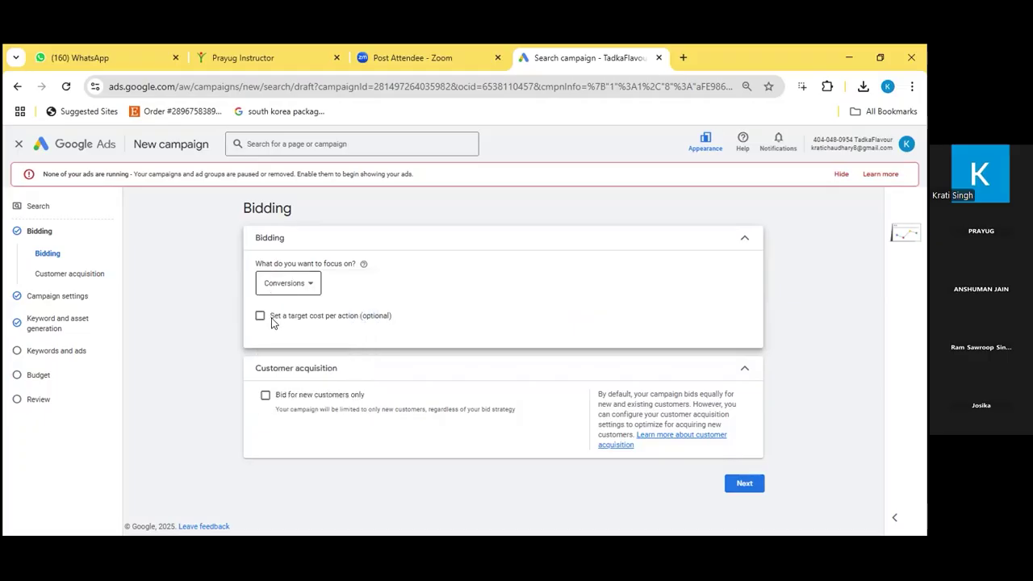
pyautogui.click(272, 288)
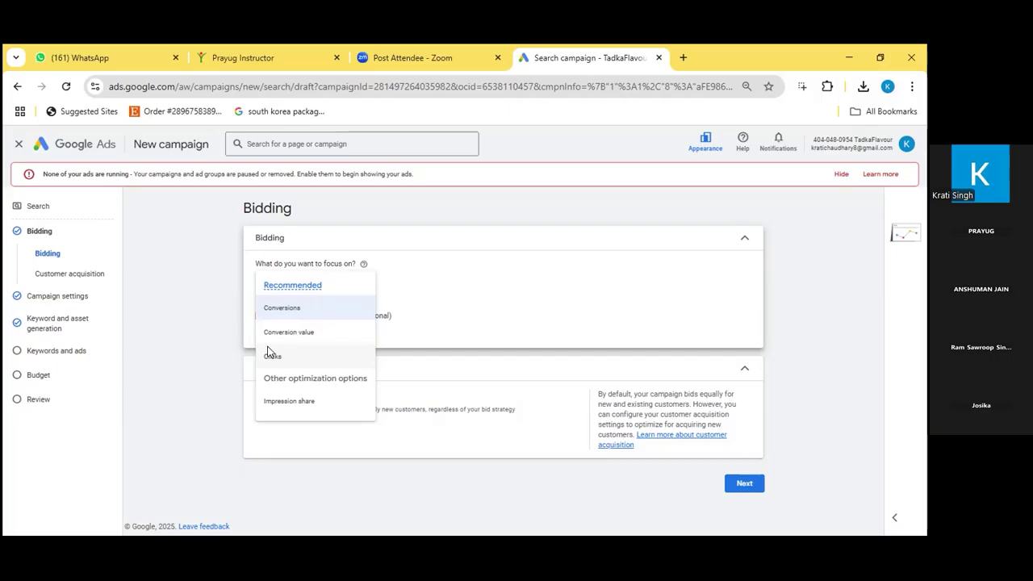
pyautogui.click(494, 305)
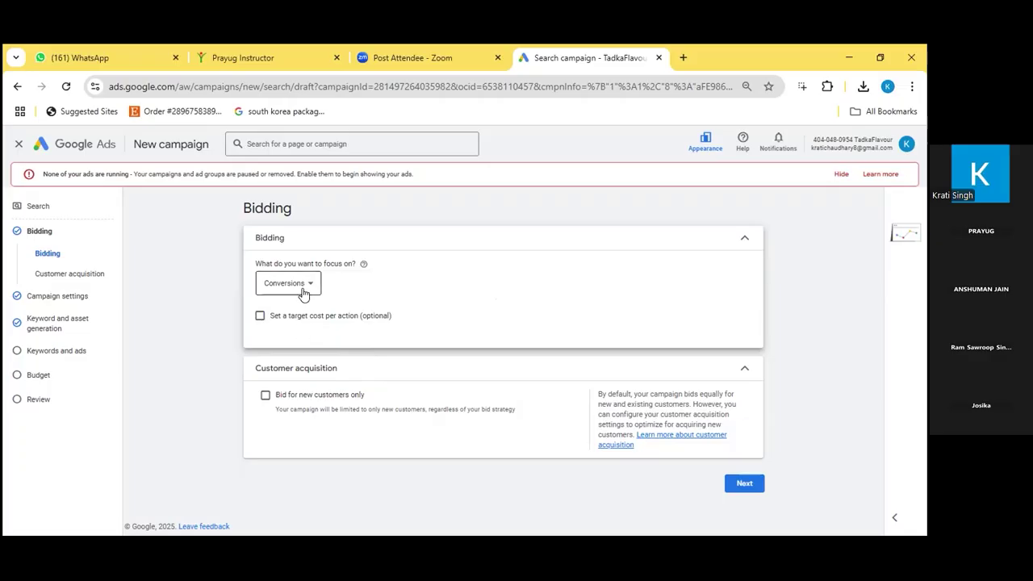
pyautogui.click(303, 293)
pyautogui.click(467, 297)
# - Try a target cost per action of ₹80 for the Conversions focus, and turn the target off again
pyautogui.click(259, 316)
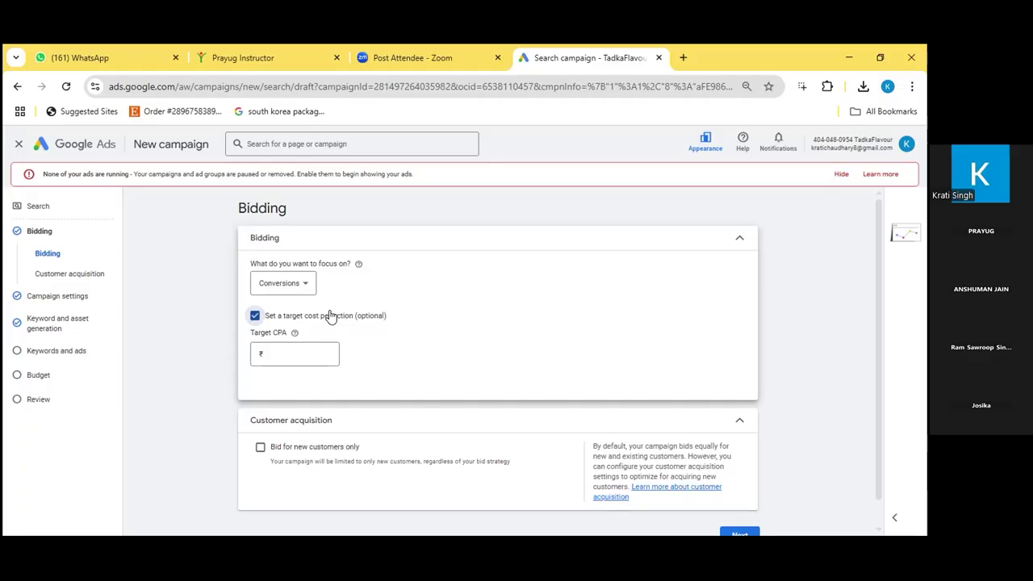
pyautogui.click(287, 352)
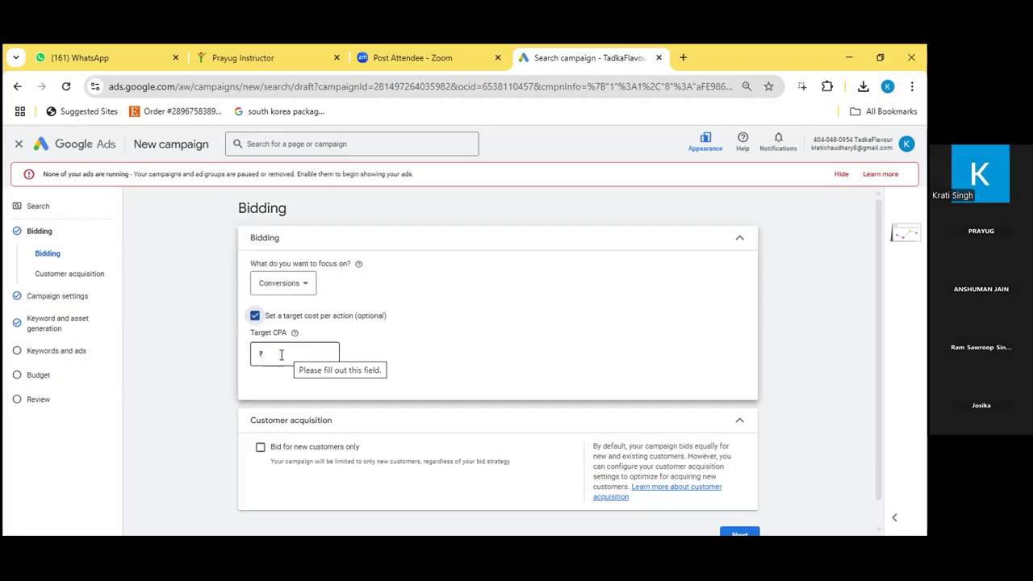
pyautogui.click(281, 355)
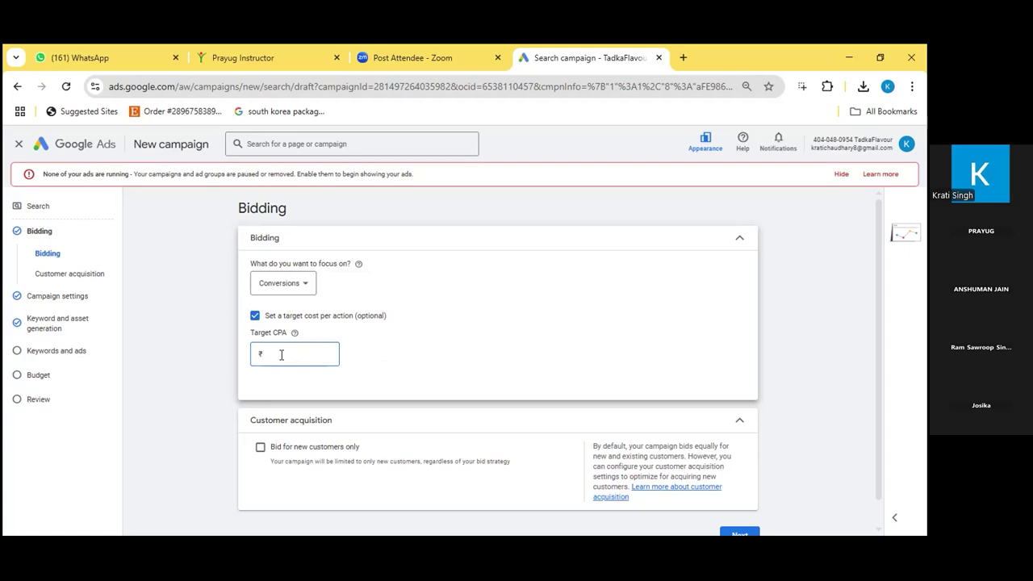
pyautogui.write('80')
pyautogui.press('BackSpace')
pyautogui.press('BackSpace')
pyautogui.click(255, 317)
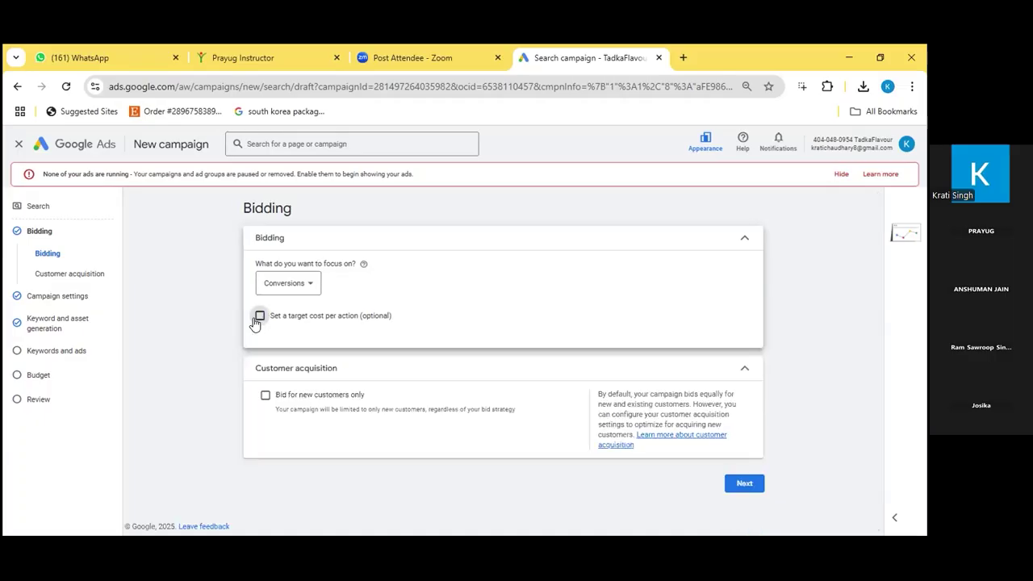
# - Change the bidding focus to Clicks, trying the maximum cost per click bid limit but leaving it off
pyautogui.click(303, 283)
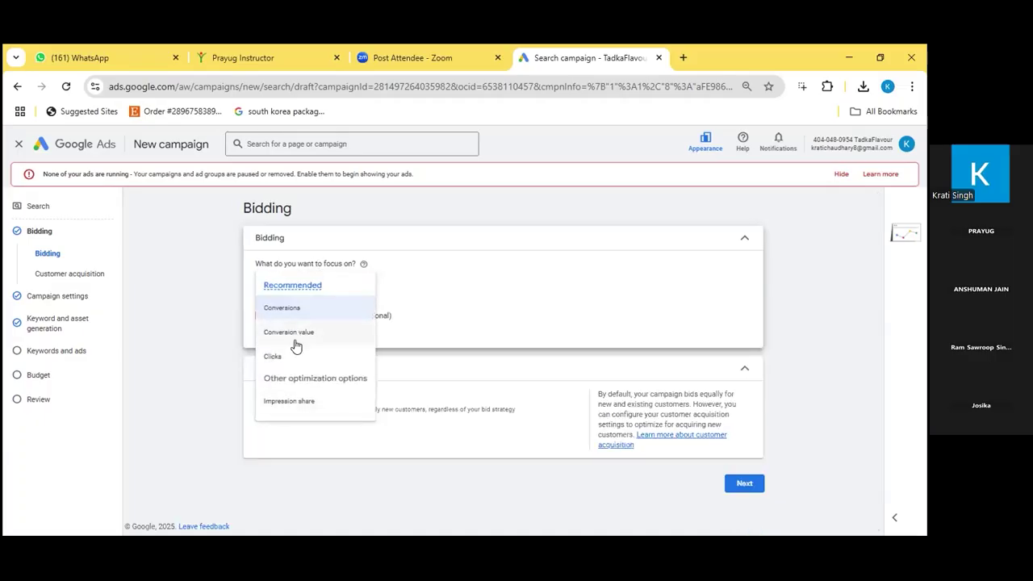
pyautogui.click(293, 356)
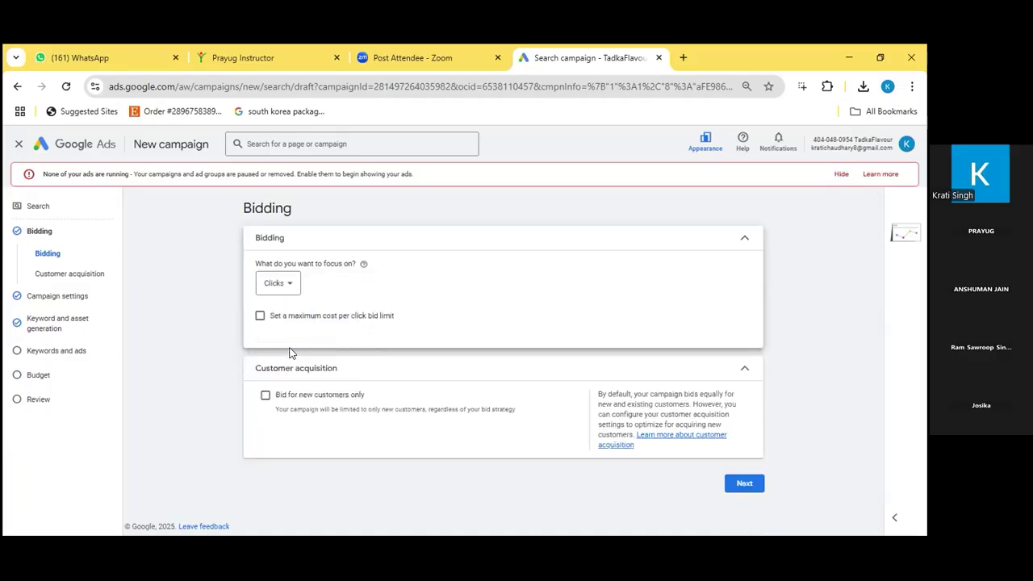
pyautogui.click(260, 316)
pyautogui.click(279, 354)
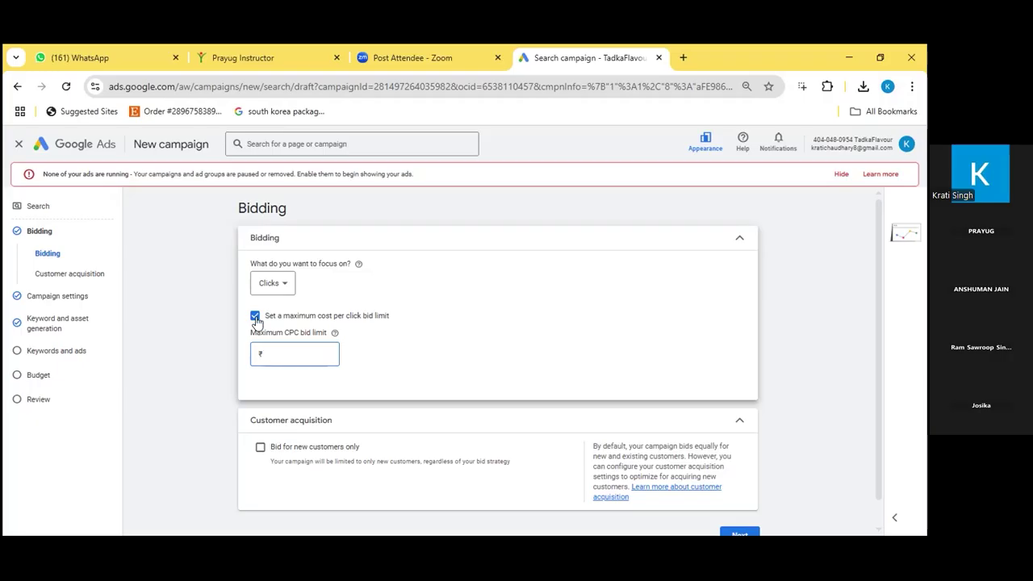
pyautogui.click(255, 315)
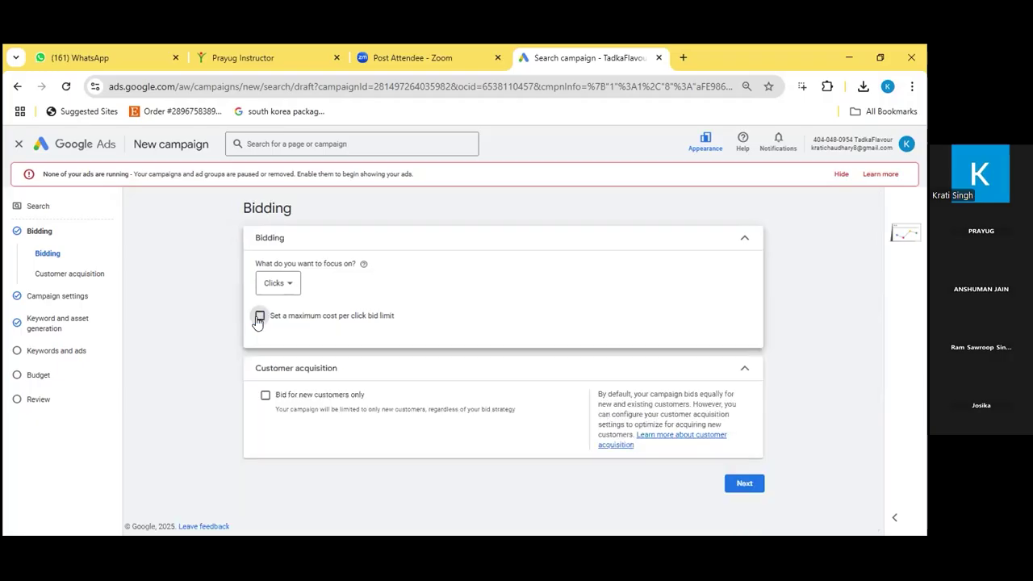
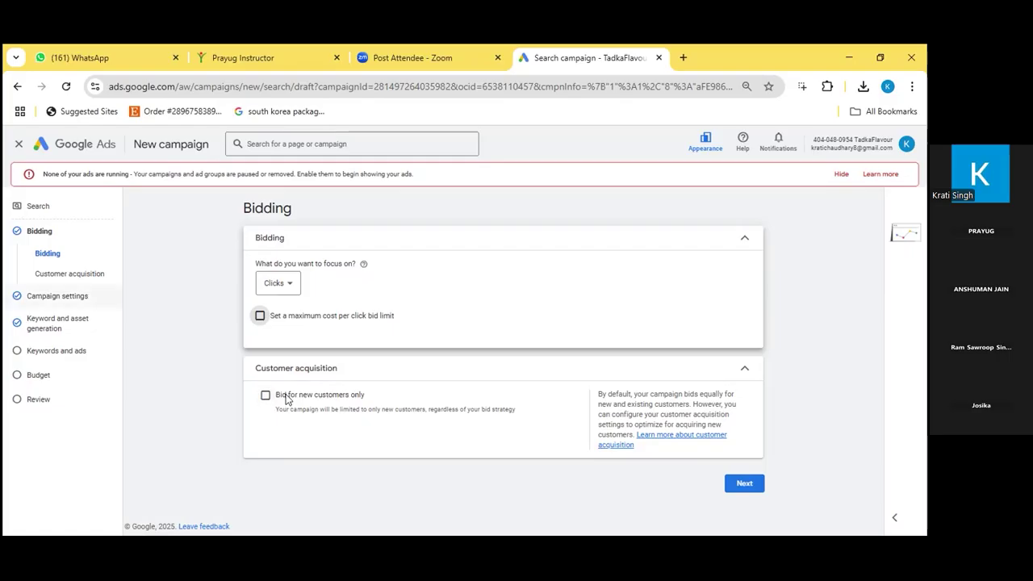
# - Try Impression share and Conversions as the bidding focus, and return it to Clicks
pyautogui.click(279, 284)
pyautogui.click(291, 401)
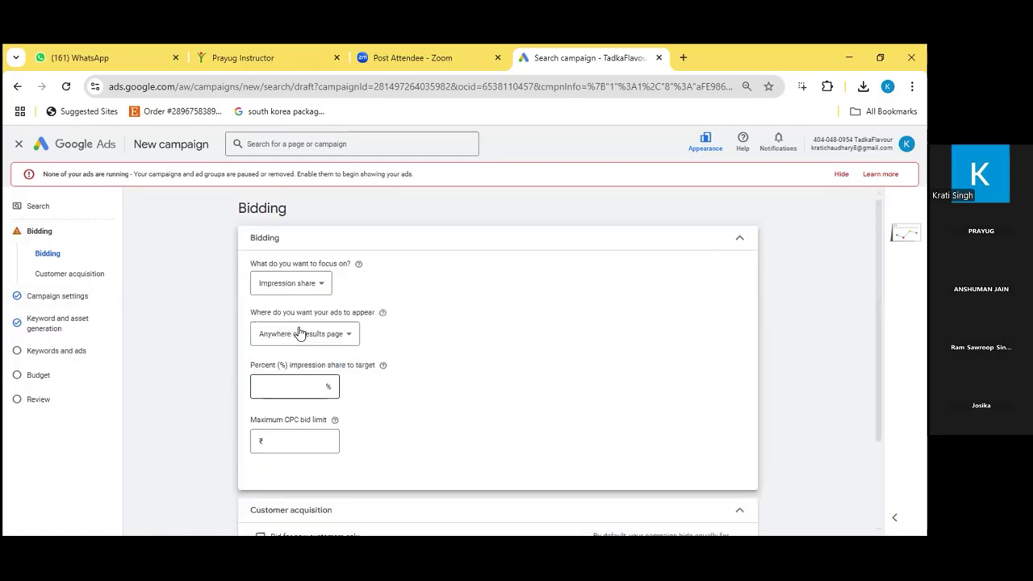
pyautogui.click(291, 284)
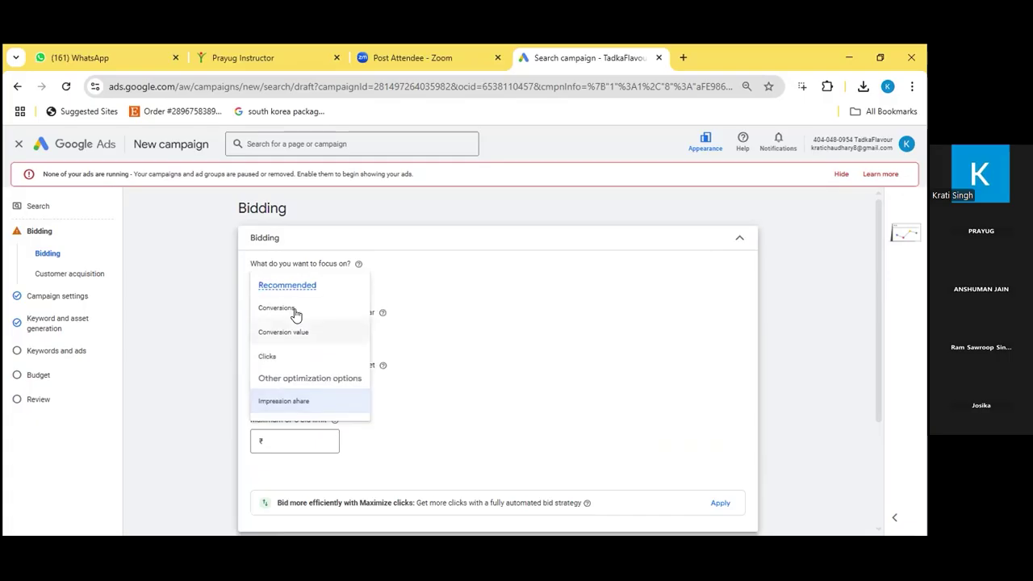
pyautogui.click(296, 313)
pyautogui.click(310, 290)
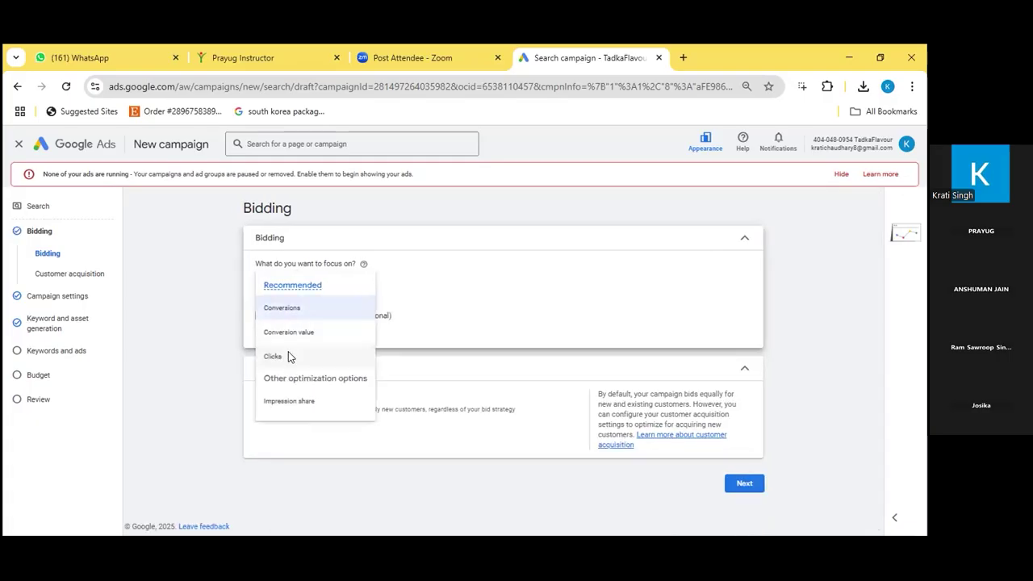
pyautogui.click(291, 357)
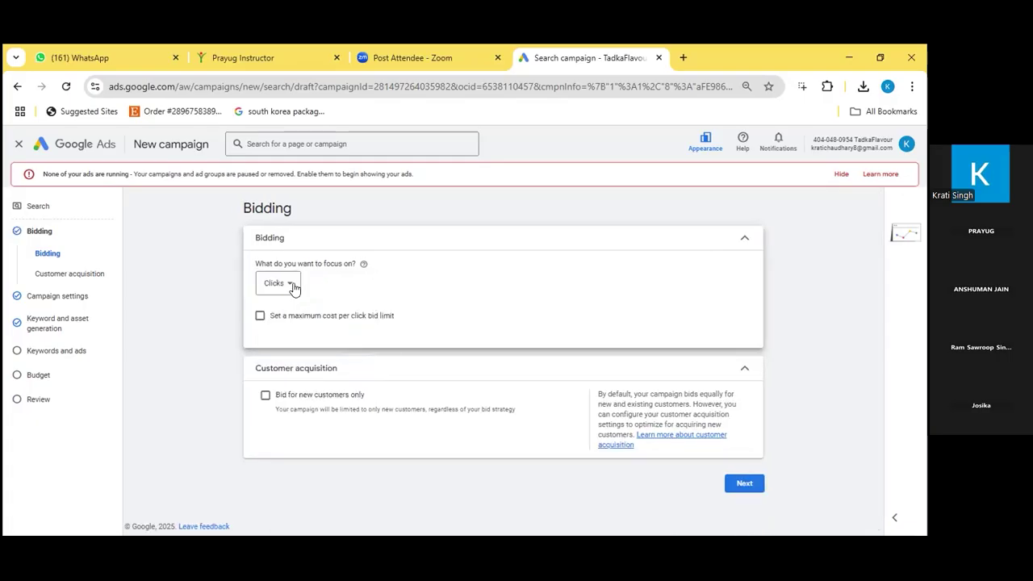
# - Look over the bidding focus options again, keeping Clicks selected
pyautogui.click(292, 286)
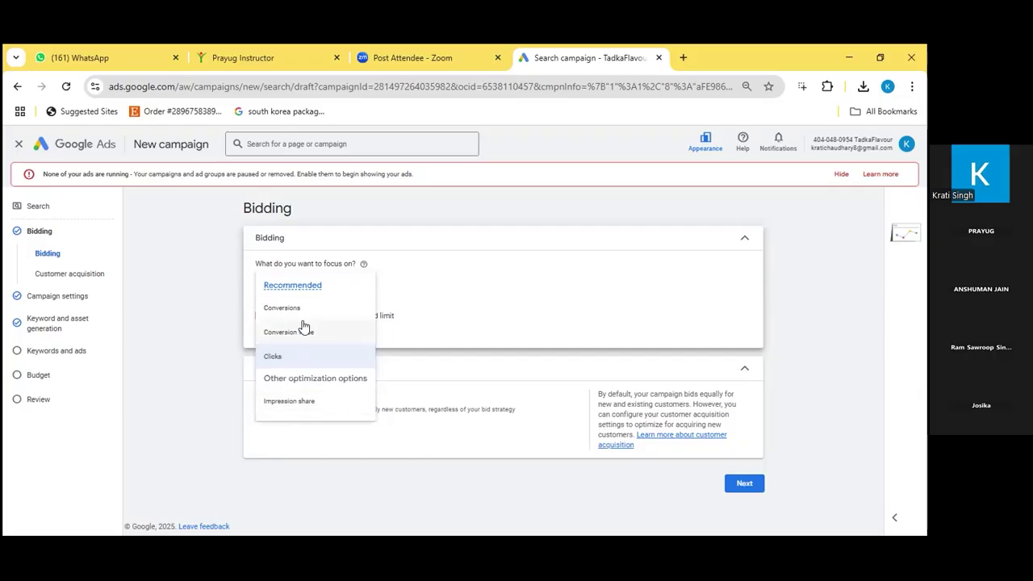
pyautogui.click(540, 266)
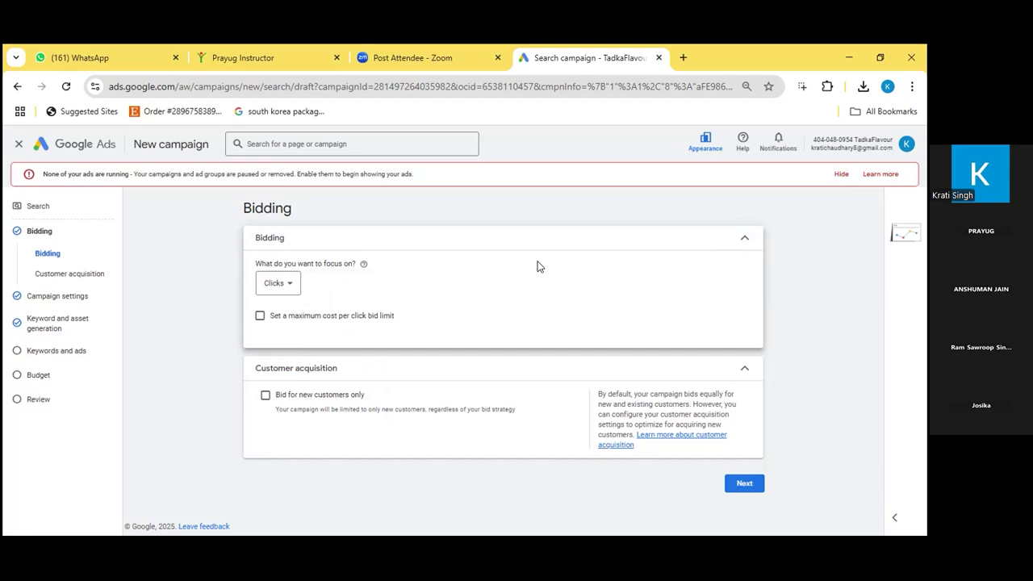
pyautogui.click(277, 282)
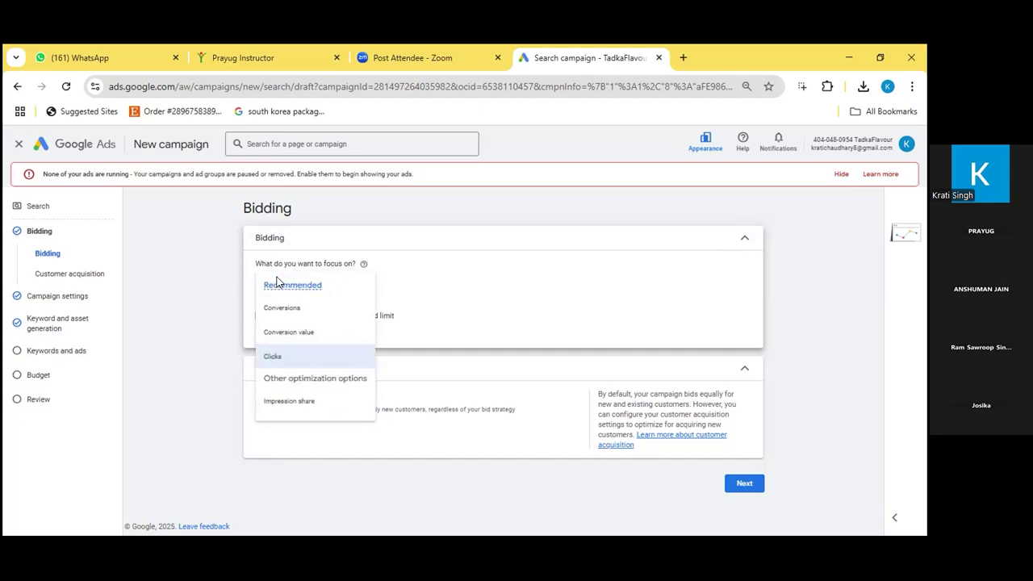
pyautogui.click(426, 341)
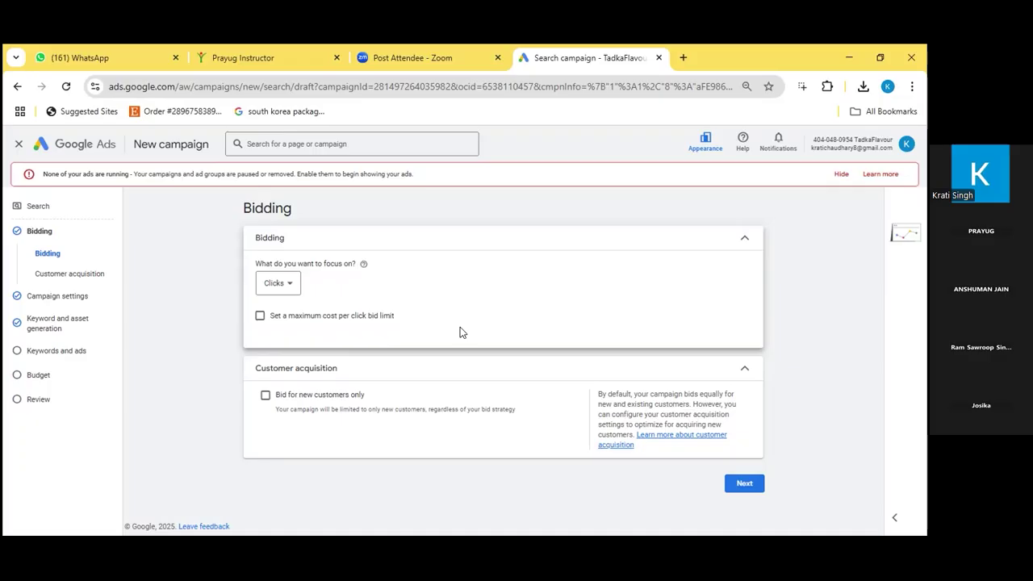
# - In the campaign settings, exclude the Google Display Network and set the campaign location to India
pyautogui.click(67, 299)
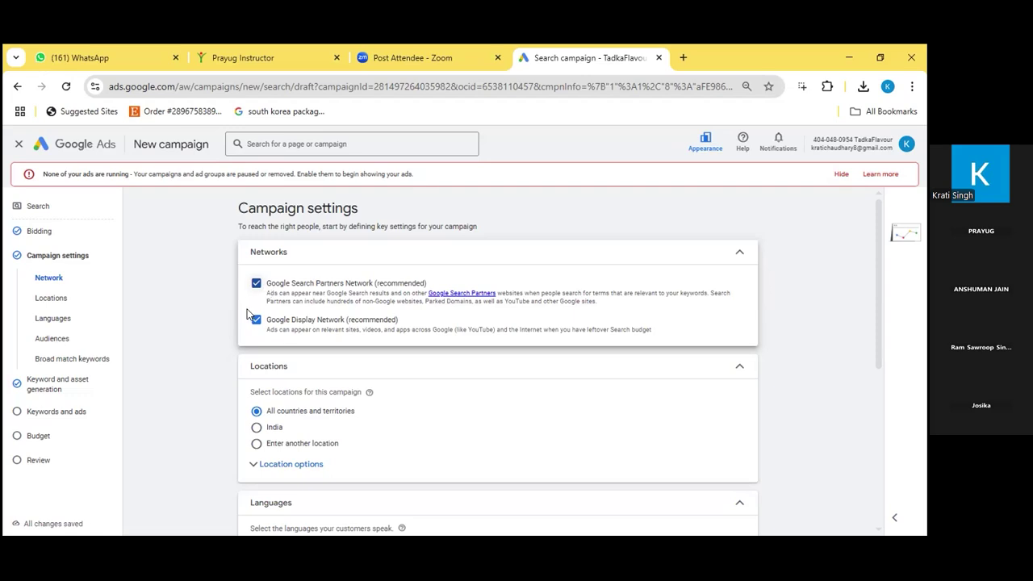
pyautogui.click(255, 320)
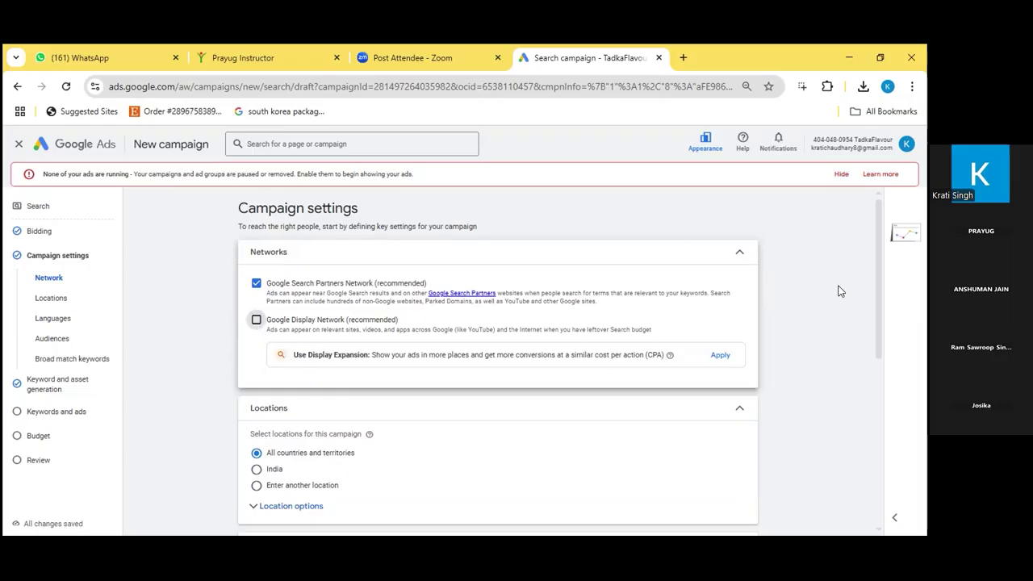
pyautogui.scroll(-1, 885, 325)
pyautogui.scroll(-4, 885, 363)
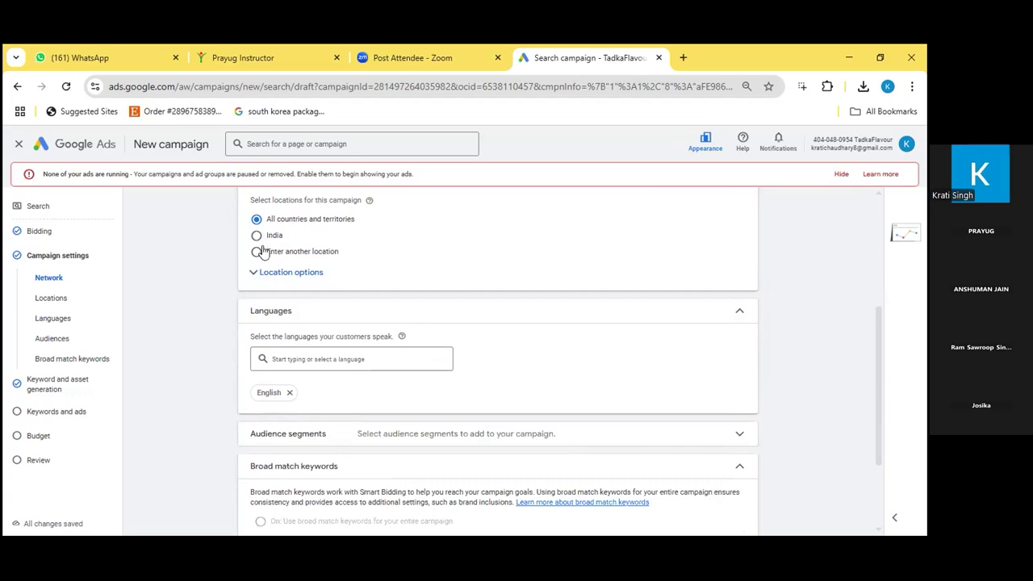
pyautogui.click(257, 237)
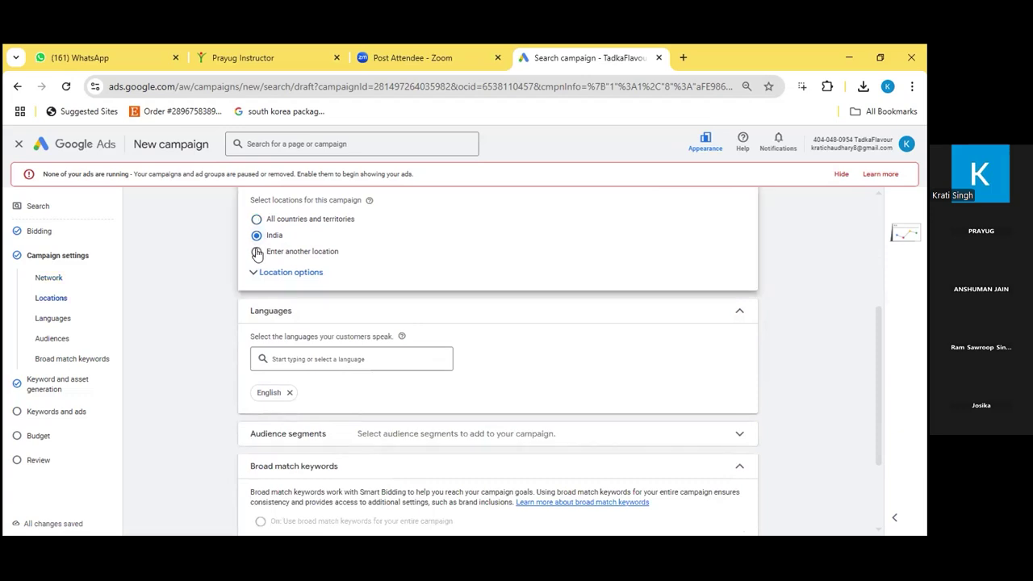
pyautogui.click(257, 253)
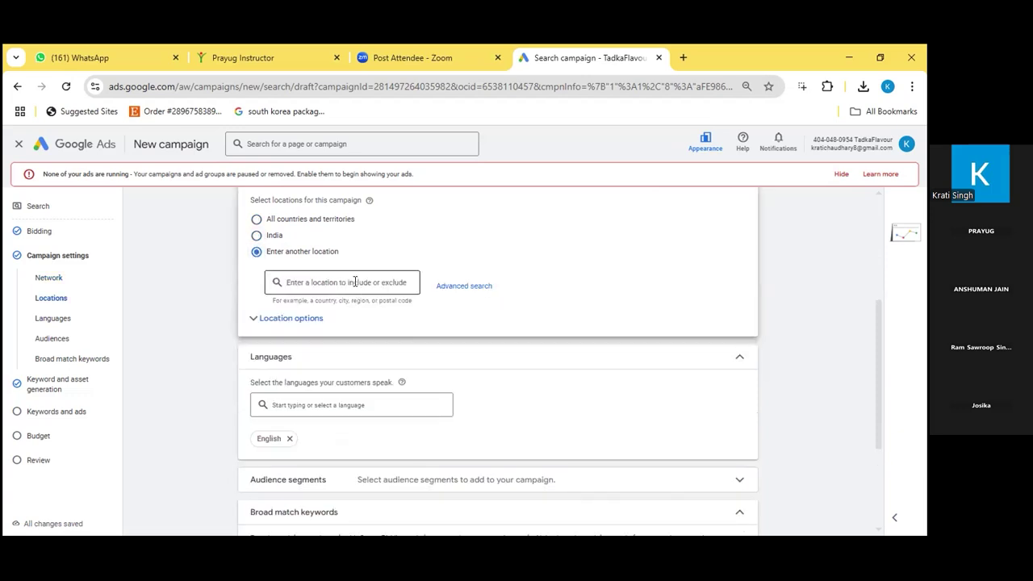
pyautogui.click(257, 236)
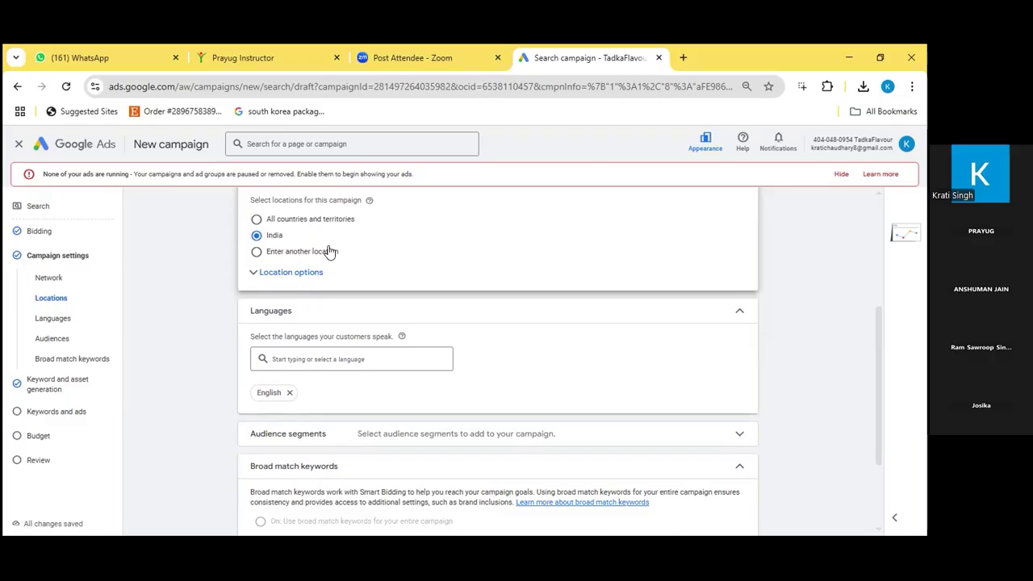
# - Look through the available customer languages for the campaign, keeping English
pyautogui.click(359, 358)
pyautogui.scroll(-1, 436, 291)
pyautogui.click(503, 348)
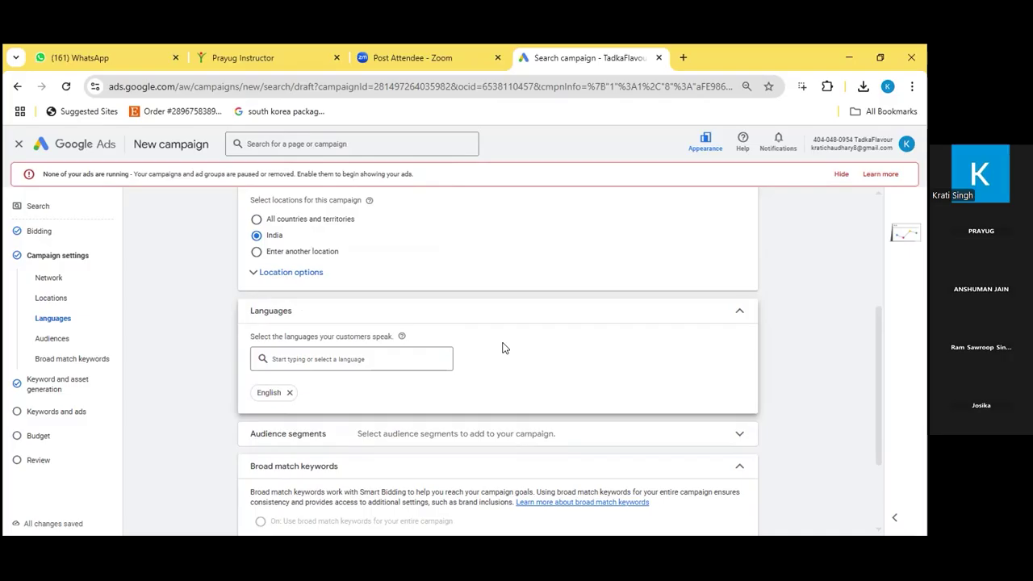
# - Check the customer language list once more, keep English, and continue to keyword and asset generation
pyautogui.click(433, 358)
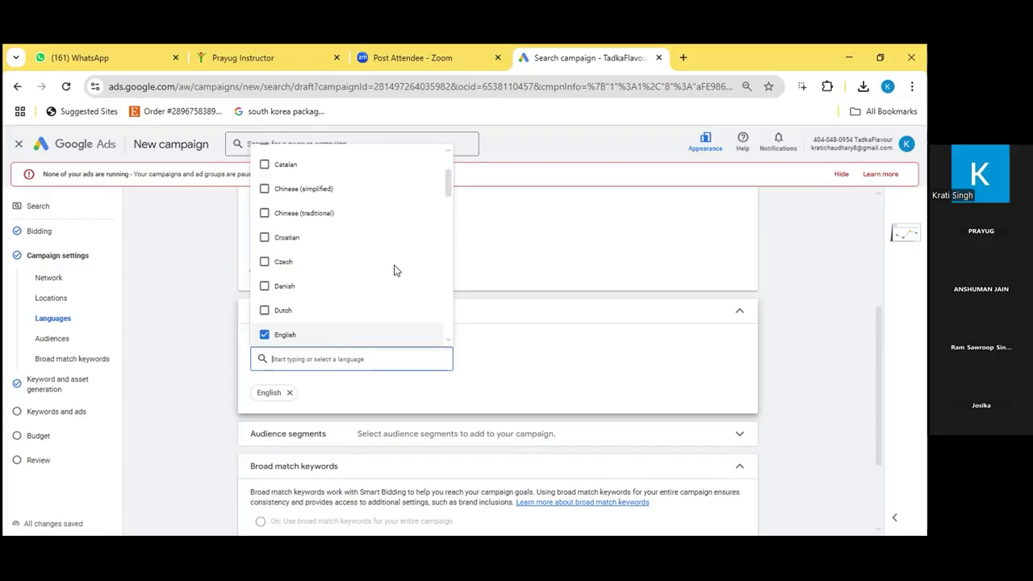
pyautogui.click(586, 394)
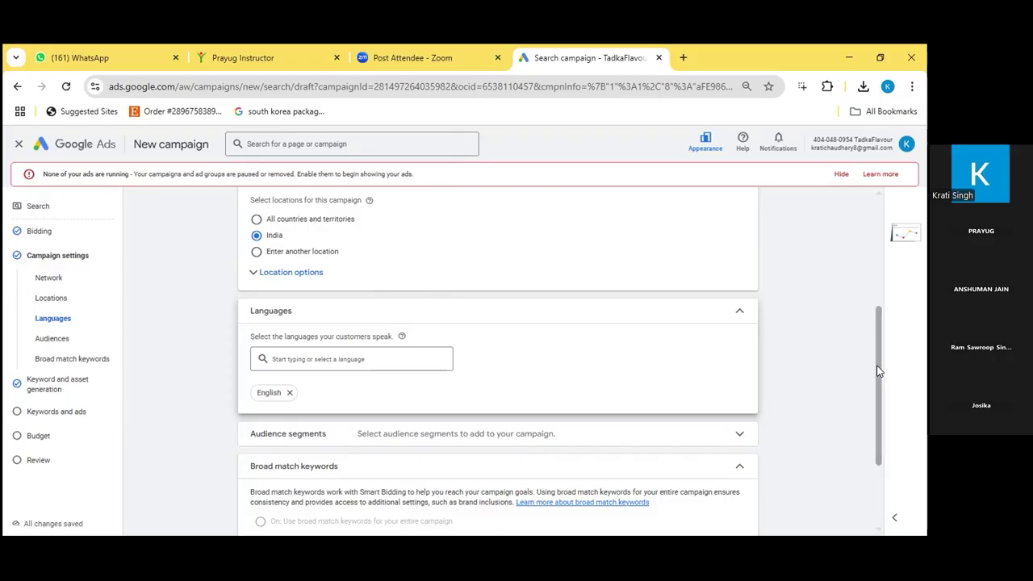
pyautogui.scroll(-3, 883, 420)
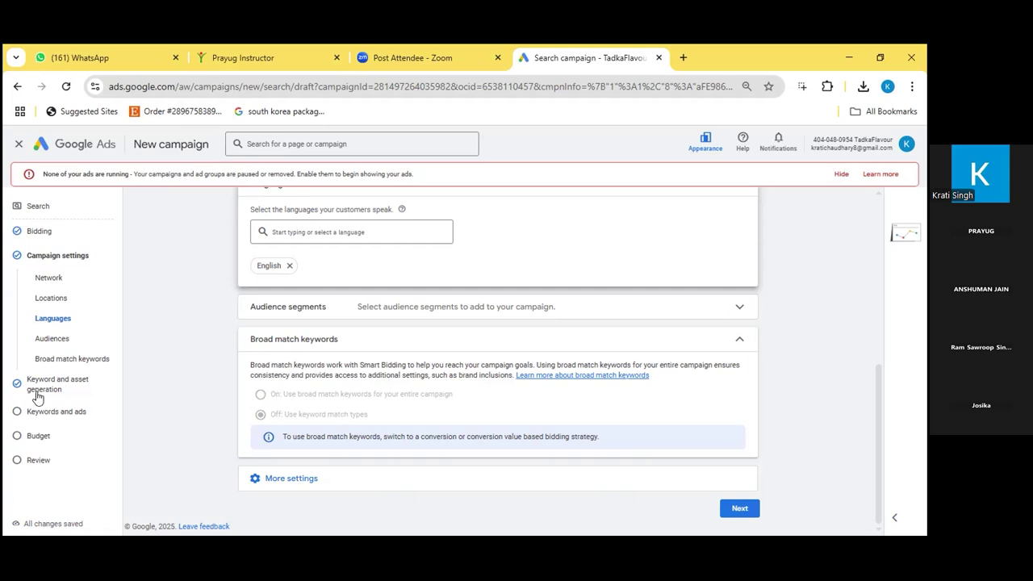
pyautogui.click(740, 508)
# - Leave the final URL for keyword and asset generation empty, go to the Keywords and ads stage, and dismiss the chat assistant
pyautogui.click(418, 379)
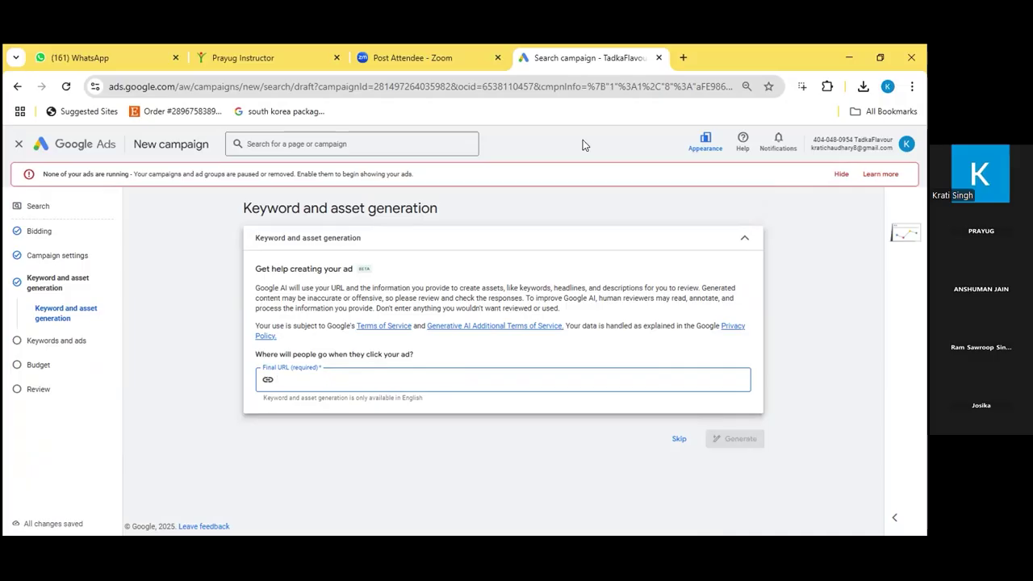
pyautogui.click(79, 340)
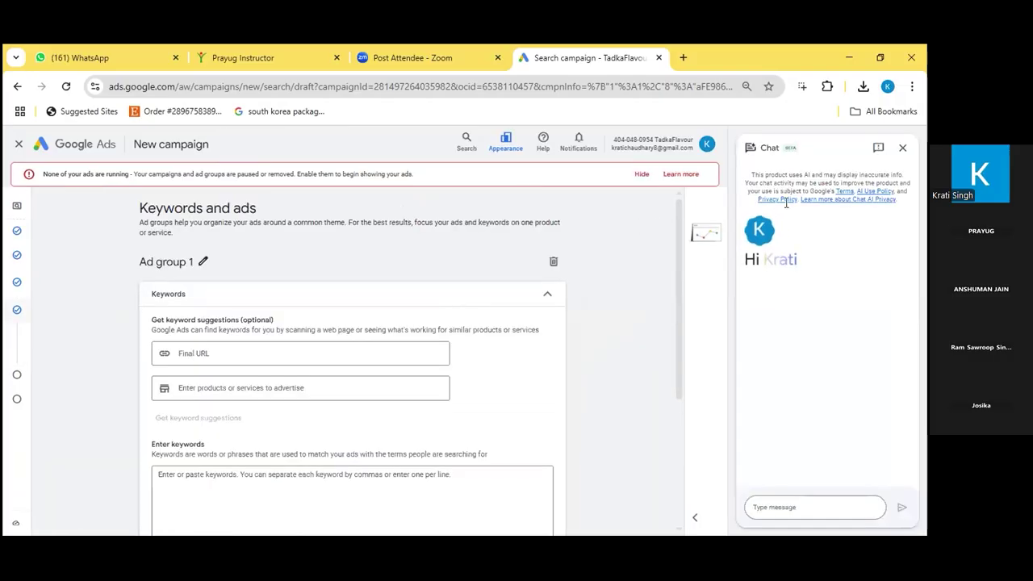
pyautogui.click(902, 150)
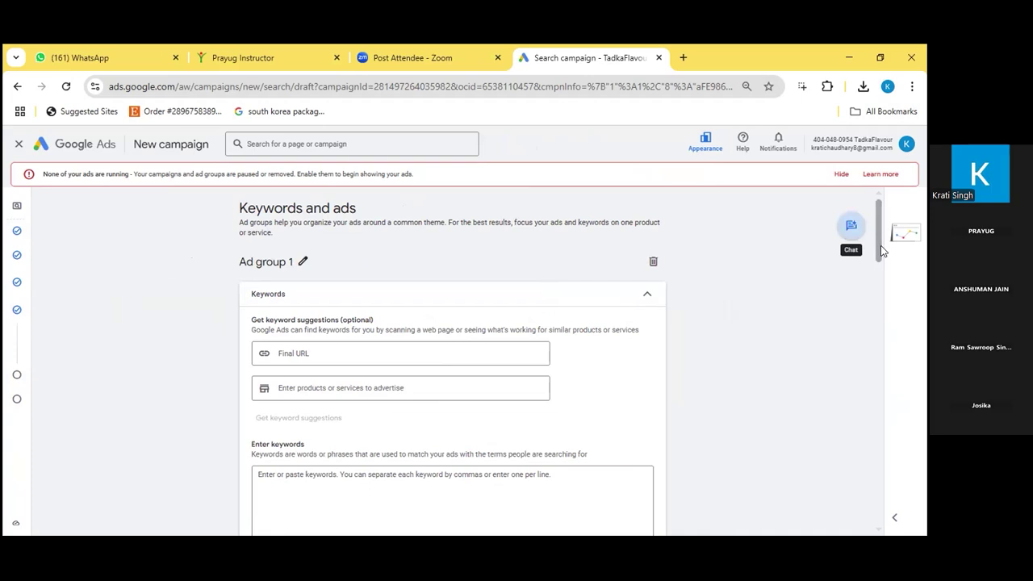
# - Look over the ad's headlines, descriptions, sitelinks and callouts, and view the form for creating Sitelink 1
pyautogui.scroll(-3, 881, 242)
pyautogui.scroll(-15, 899, 335)
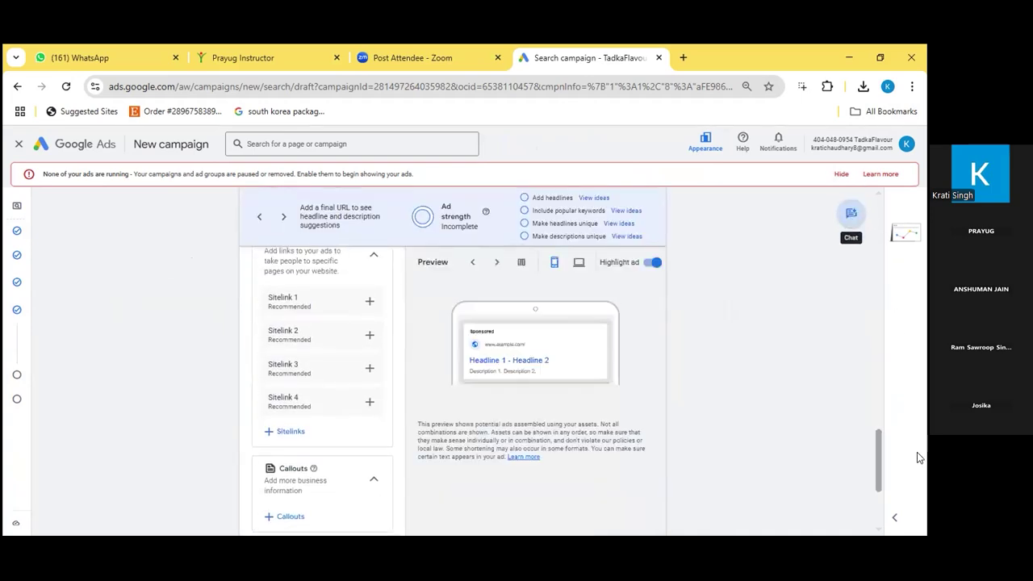
pyautogui.scroll(-3, 917, 452)
pyautogui.scroll(8, 921, 444)
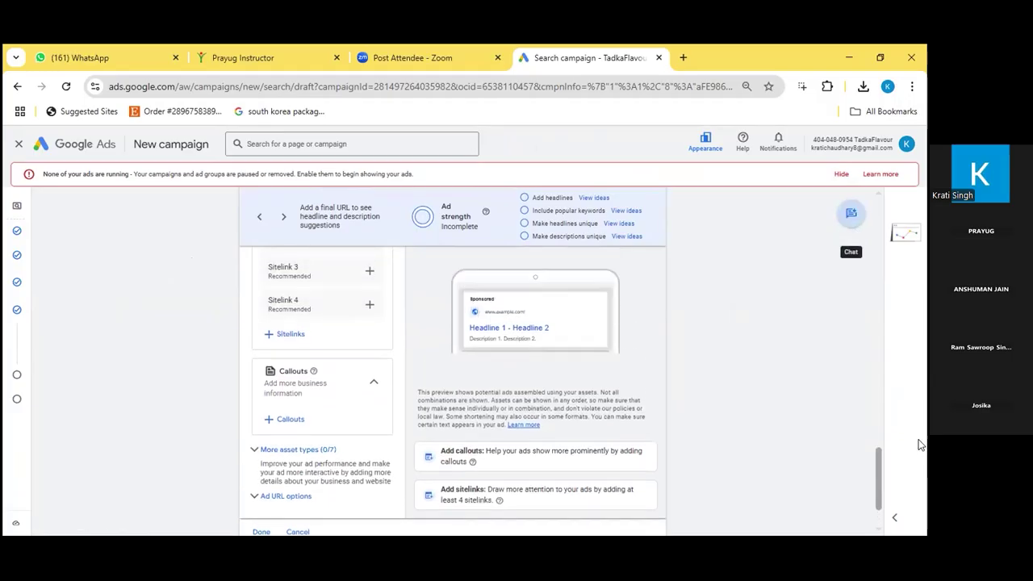
pyautogui.scroll(-3, 917, 394)
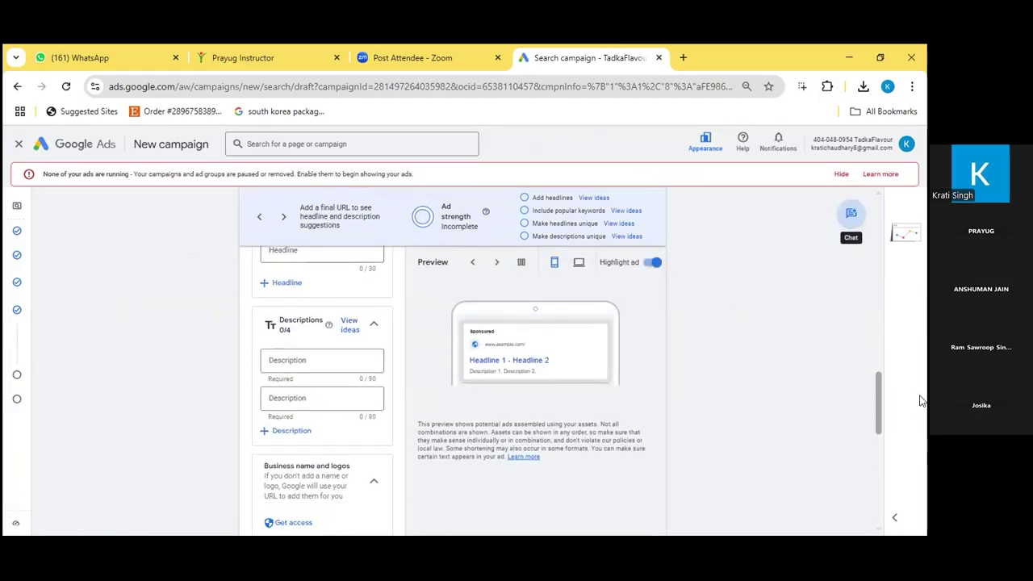
pyautogui.scroll(-3, 925, 418)
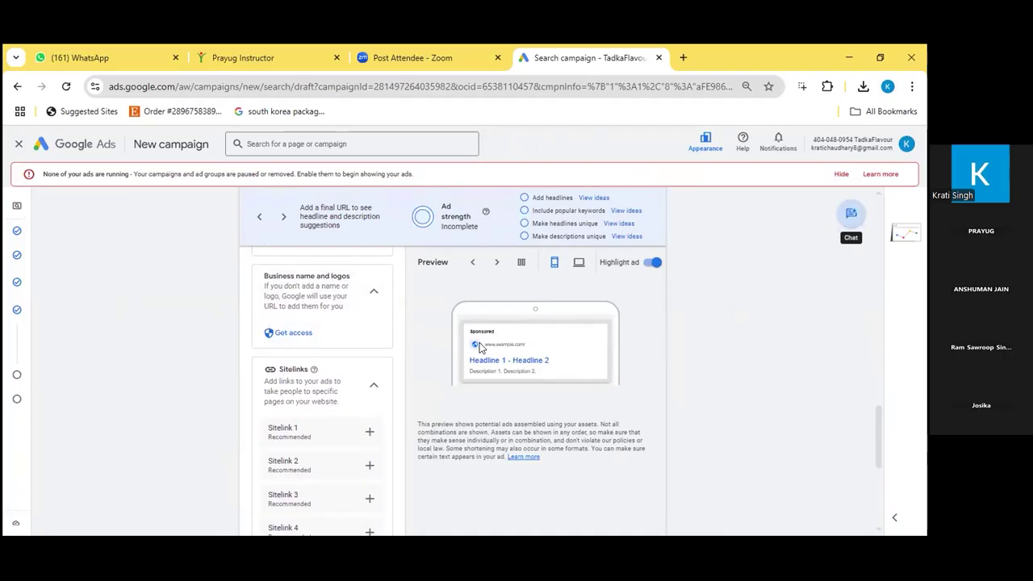
pyautogui.click(369, 431)
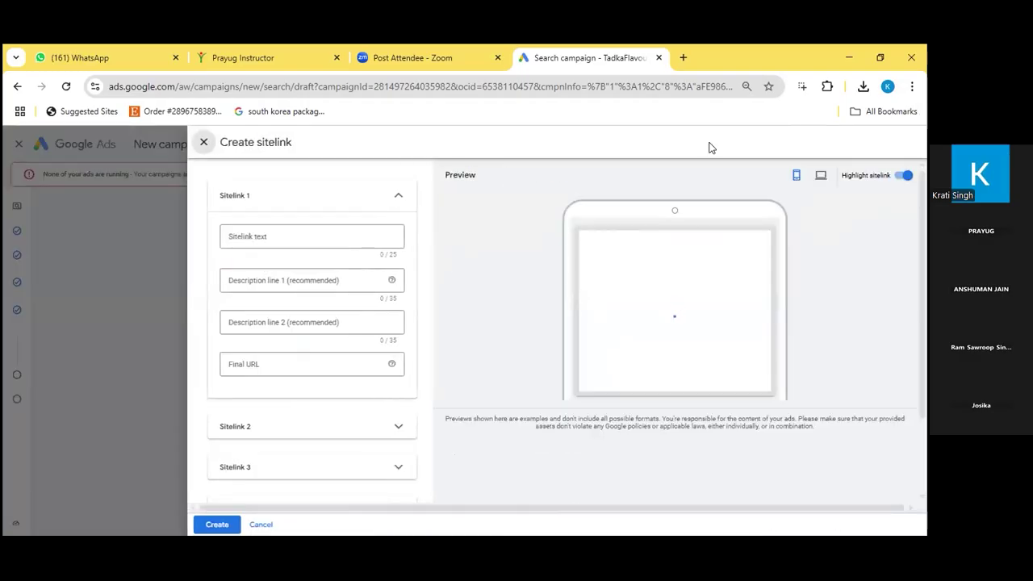
pyautogui.click(202, 143)
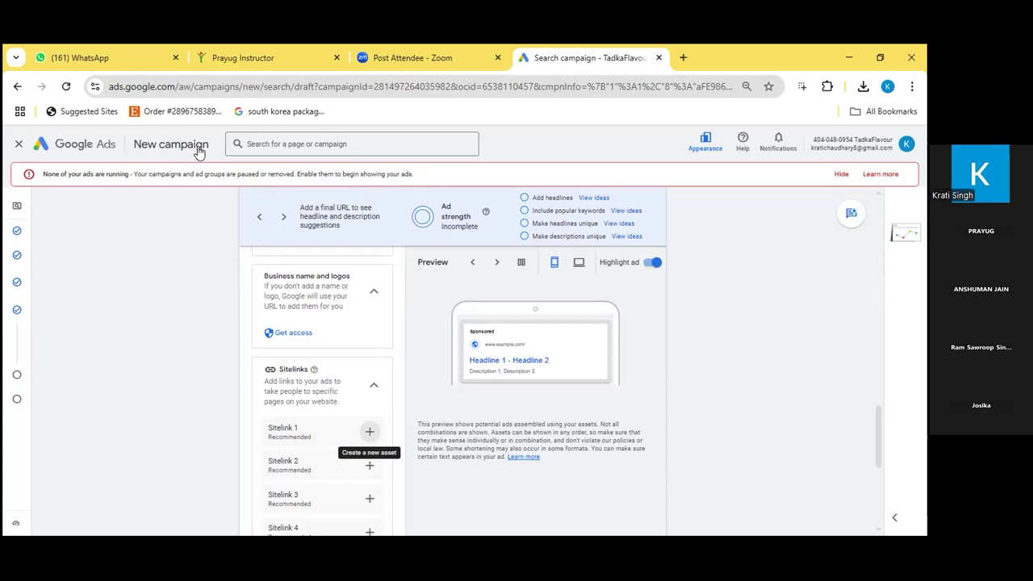
# - Search Google for "best bba college in bangalore" in a new browser tab
pyautogui.click(682, 57)
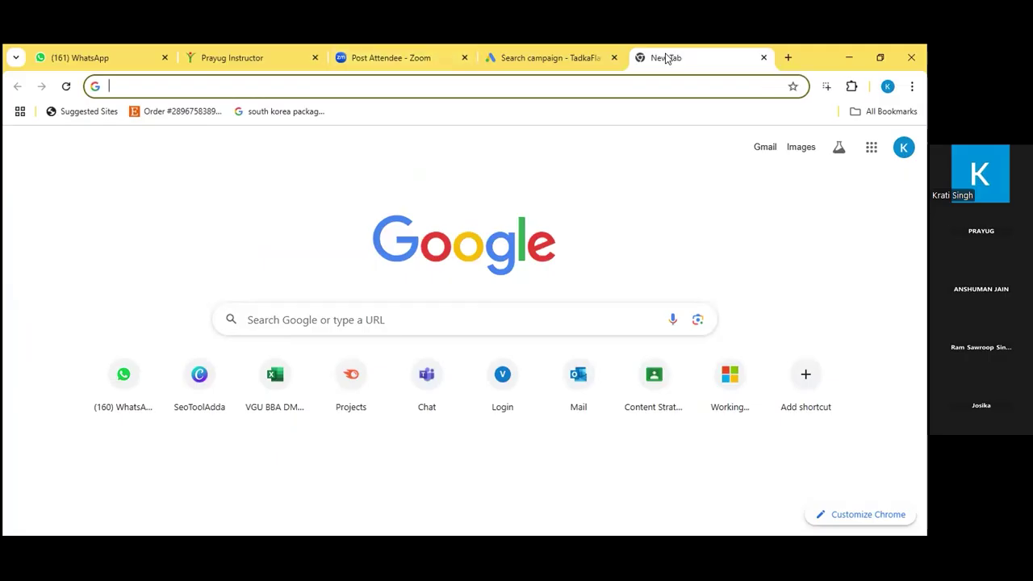
pyautogui.press('Down')
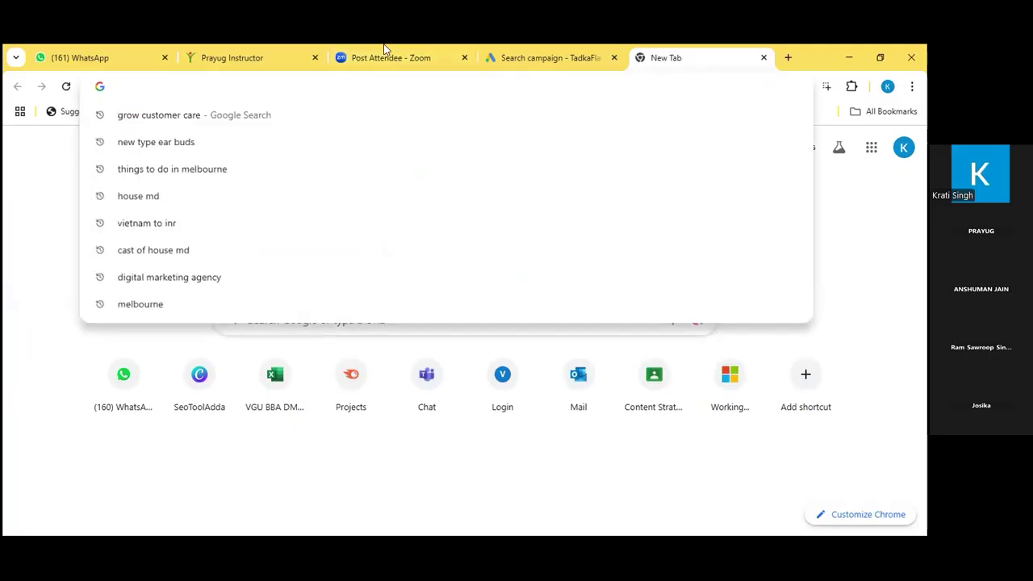
pyautogui.hotkey('ctrl', 'shift', 'Tab')
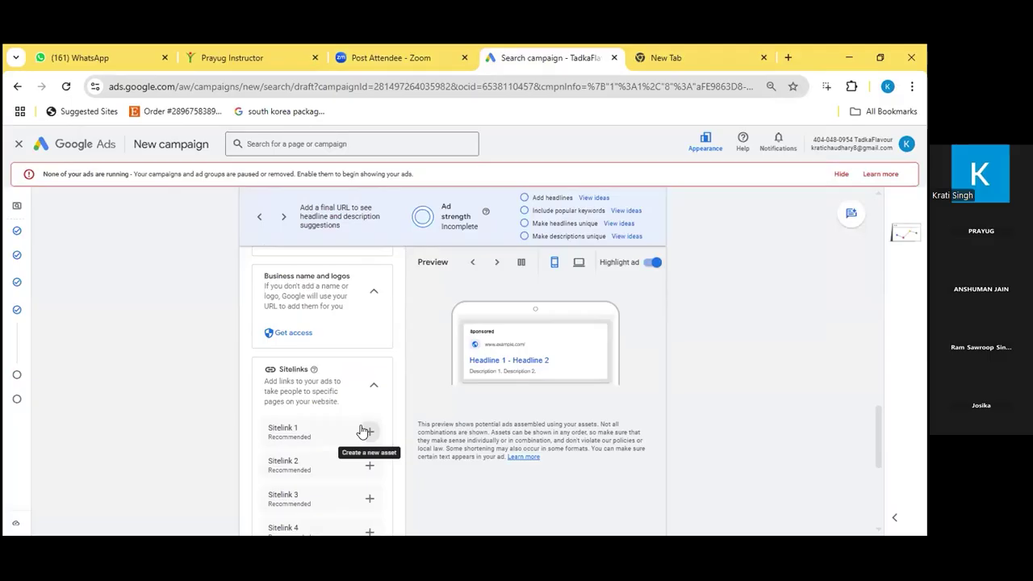
pyautogui.hotkey('ctrl', 'Tab')
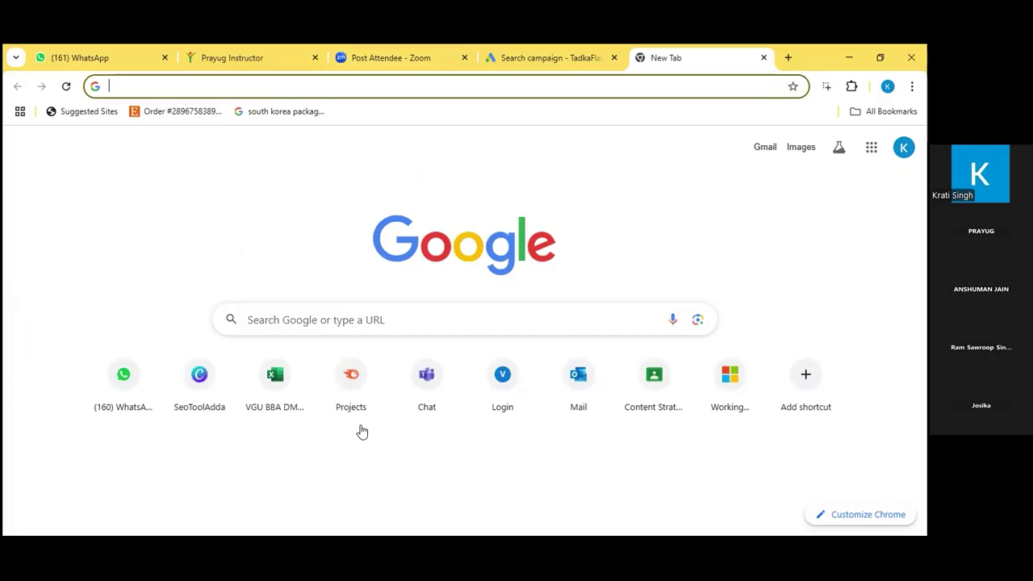
pyautogui.write('best')
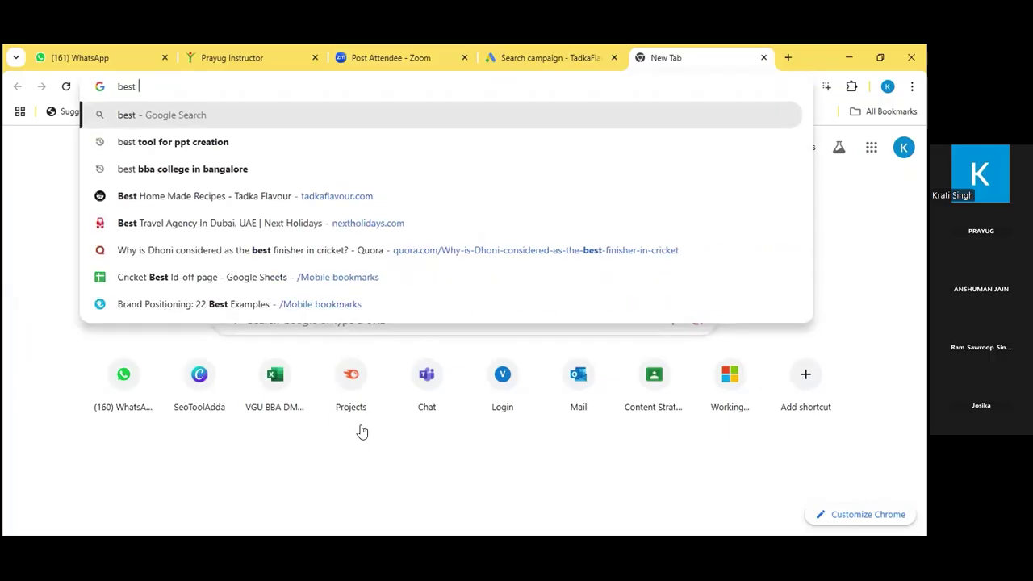
pyautogui.press('Down')
pyautogui.press('Down')
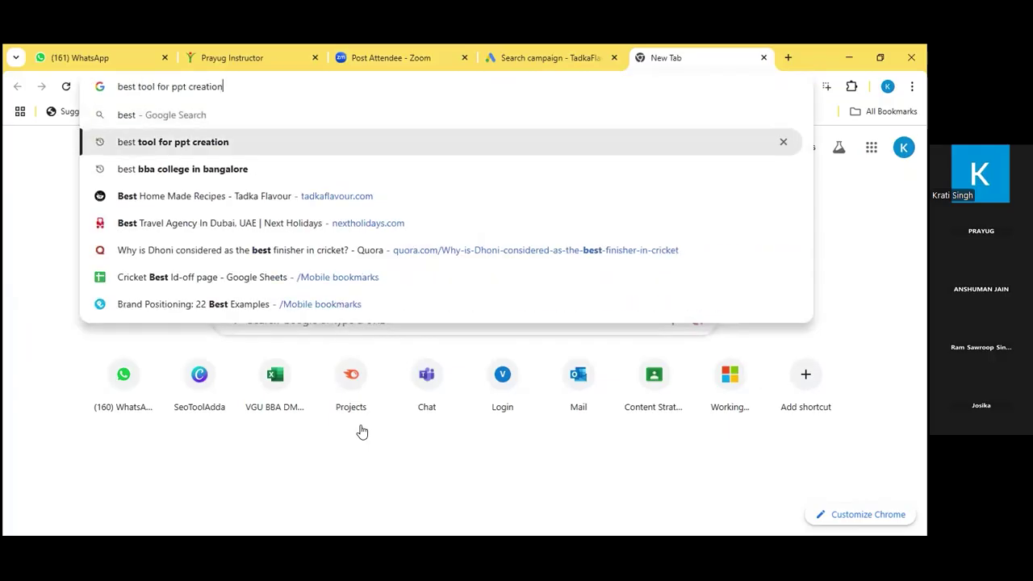
pyautogui.press('Return')
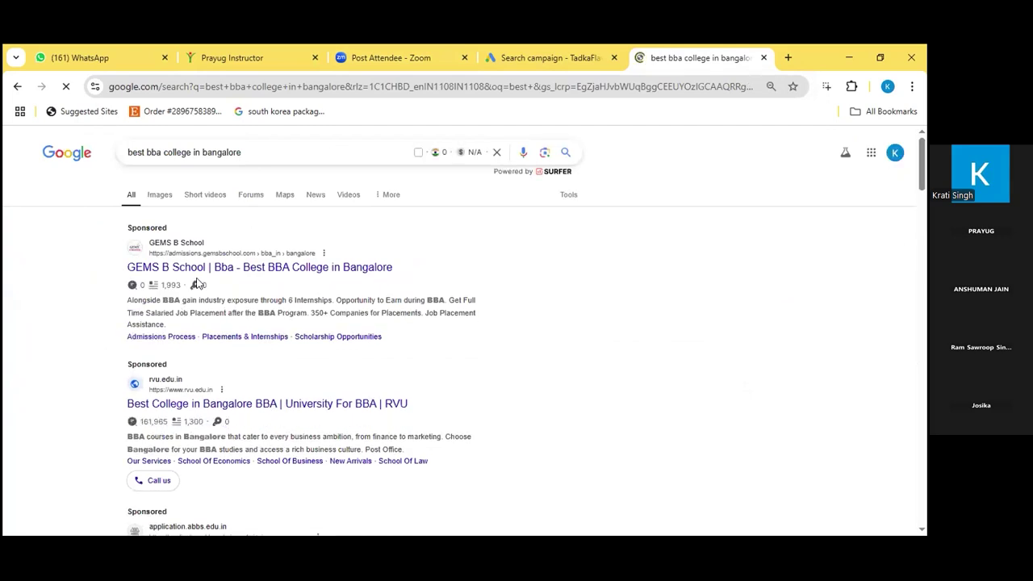
# - Open the GEMS B School ad and its Admissions Process sitelink in separate tabs and compare their landing pages
pyautogui.moveTo(117, 267); pyautogui.dragTo(313, 256)
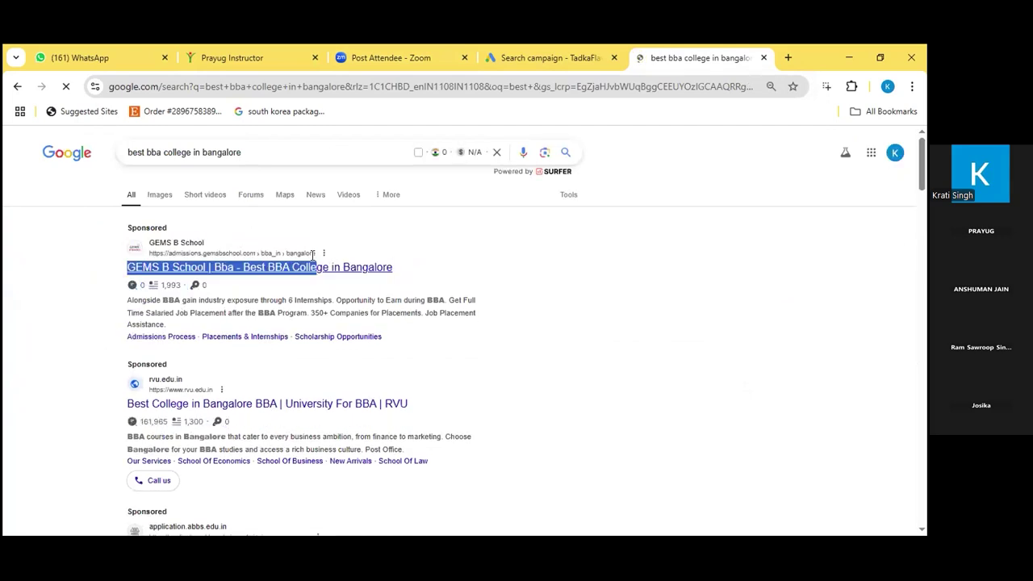
pyautogui.click(48, 287)
pyautogui.rightClick(144, 271)
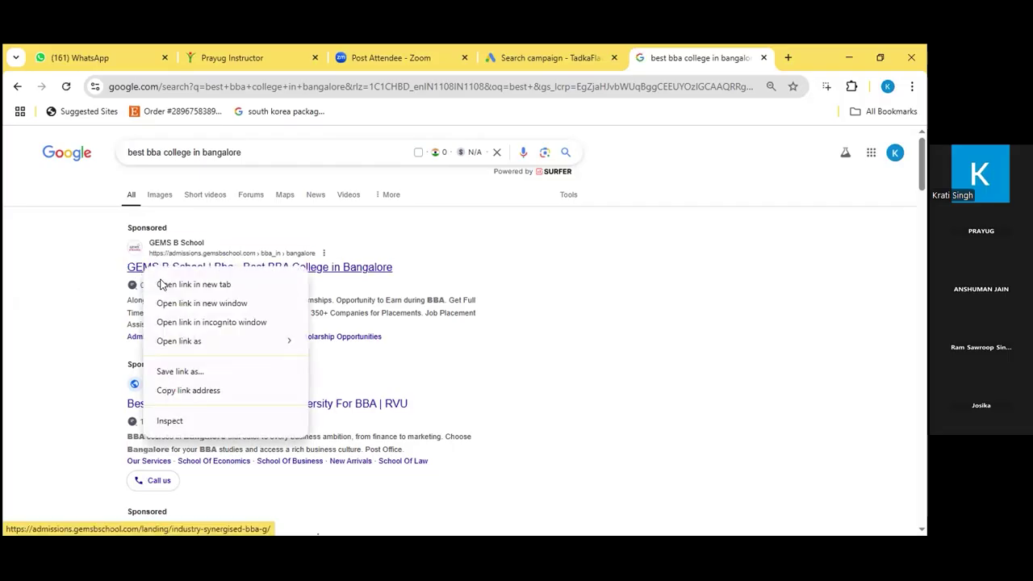
pyautogui.click(162, 285)
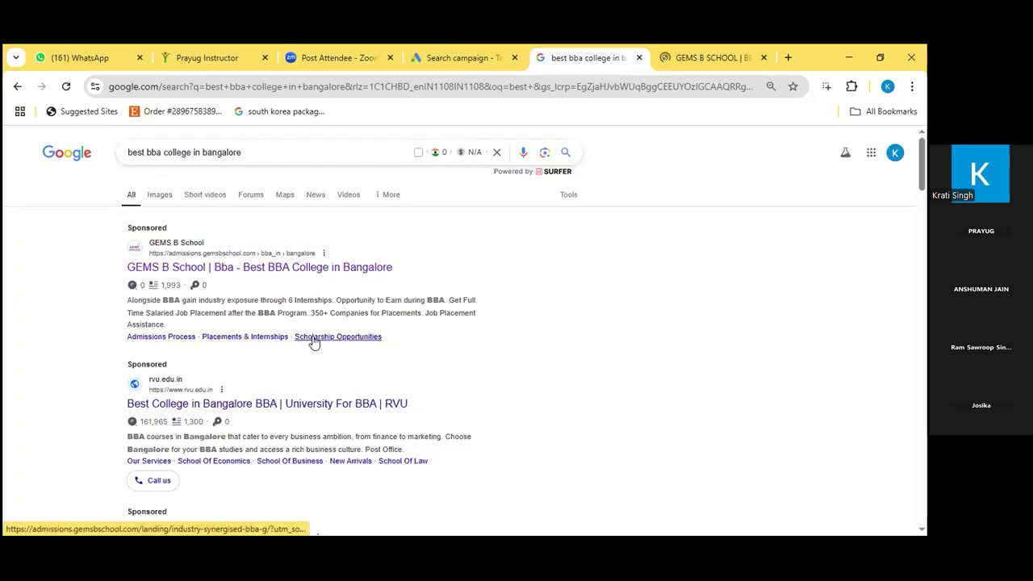
pyautogui.rightClick(181, 347)
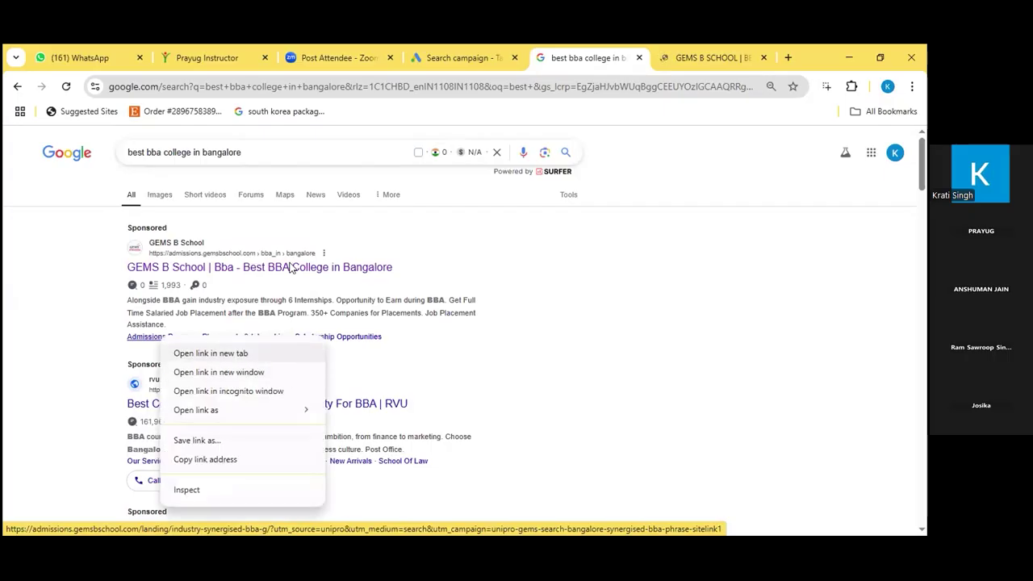
pyautogui.click(291, 353)
pyautogui.click(687, 50)
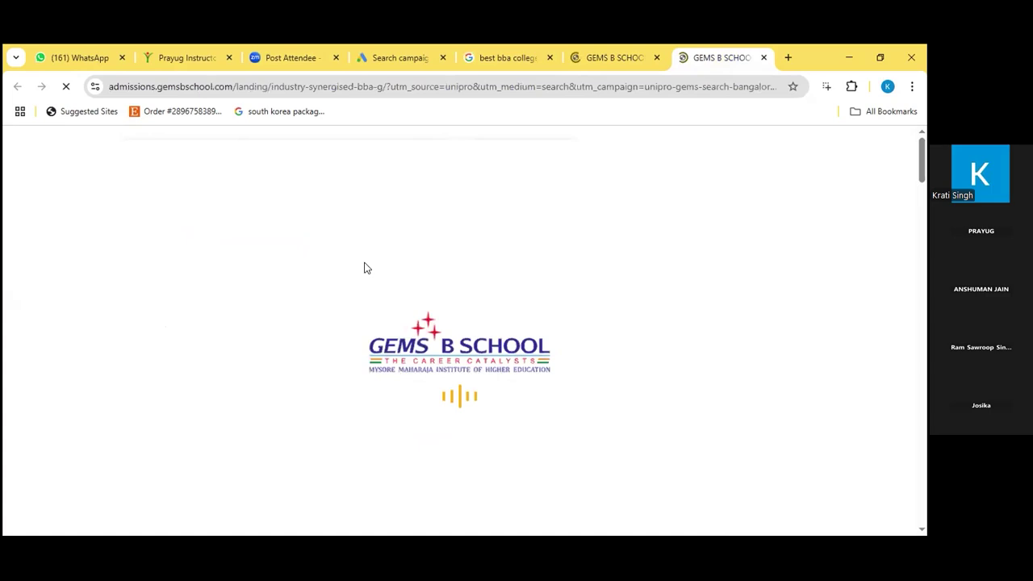
pyautogui.click(611, 50)
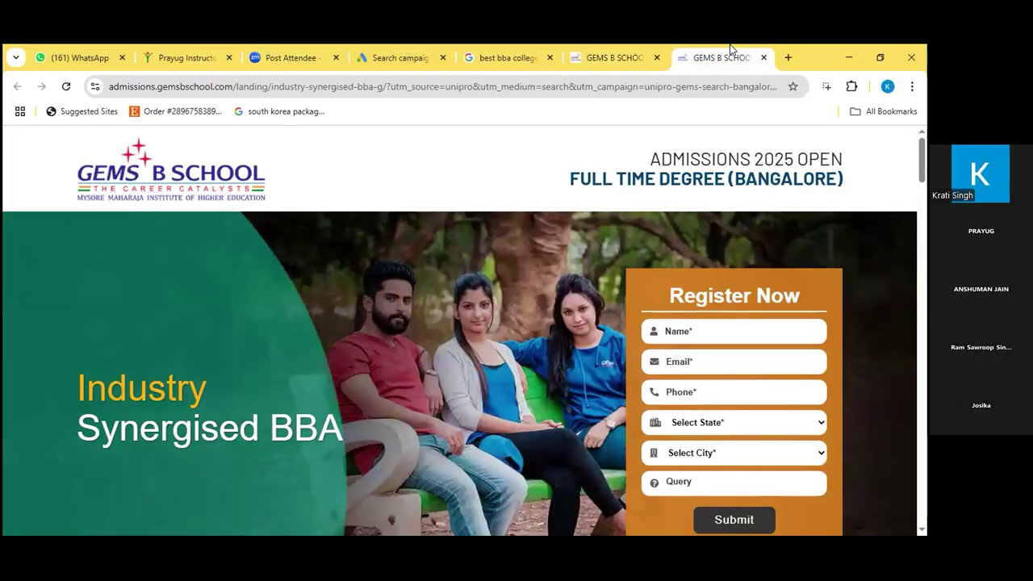
# - Close both GEMS B School pages and look through the other sponsored results for sitelinks
pyautogui.click(656, 58)
pyautogui.click(656, 58)
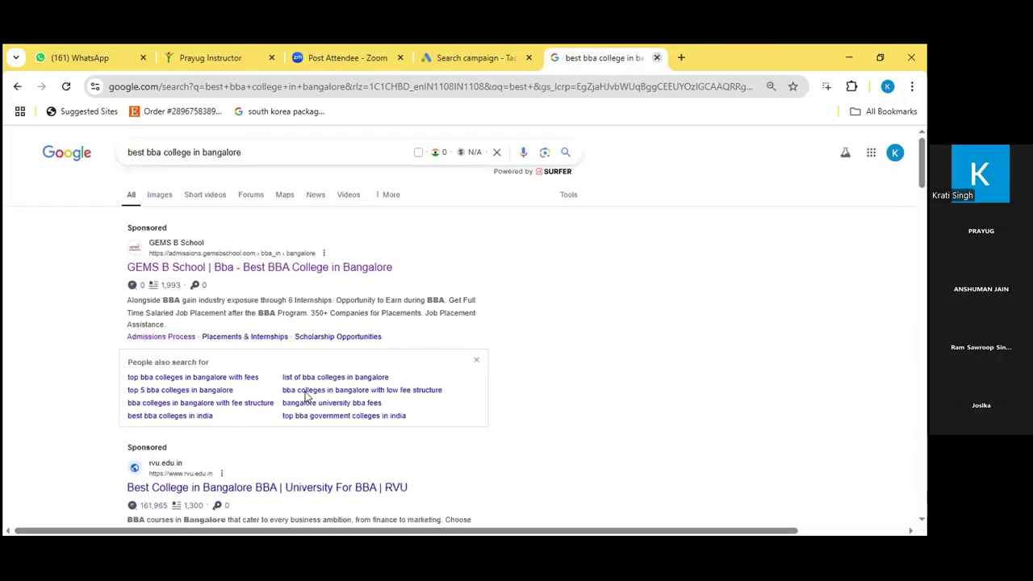
pyautogui.moveTo(922, 153); pyautogui.dragTo(926, 190)
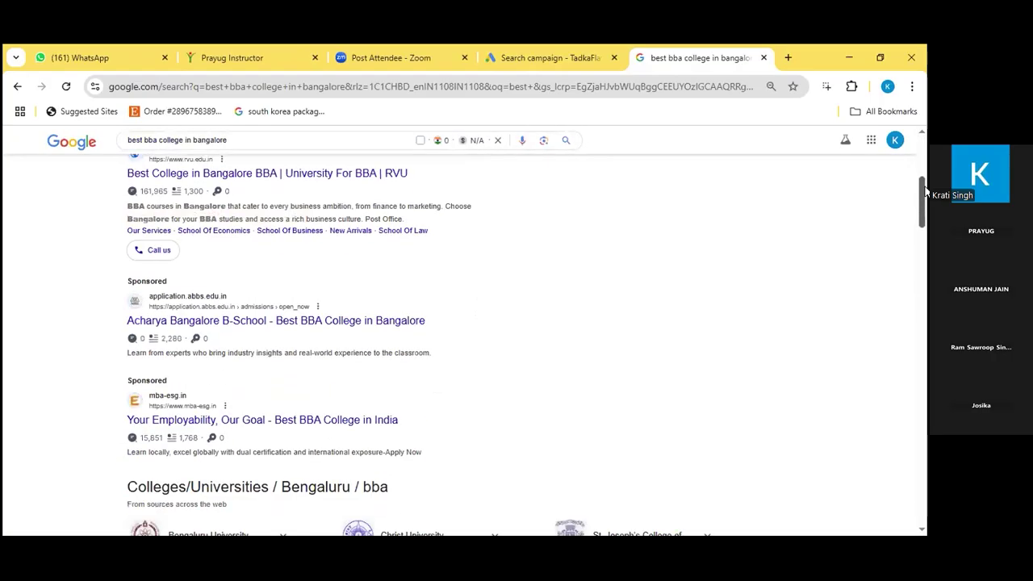
# - Back in Google Ads, give Sitelink 1 the text "Grab Deals" and the first description line "get 20% off on service"
pyautogui.click(496, 52)
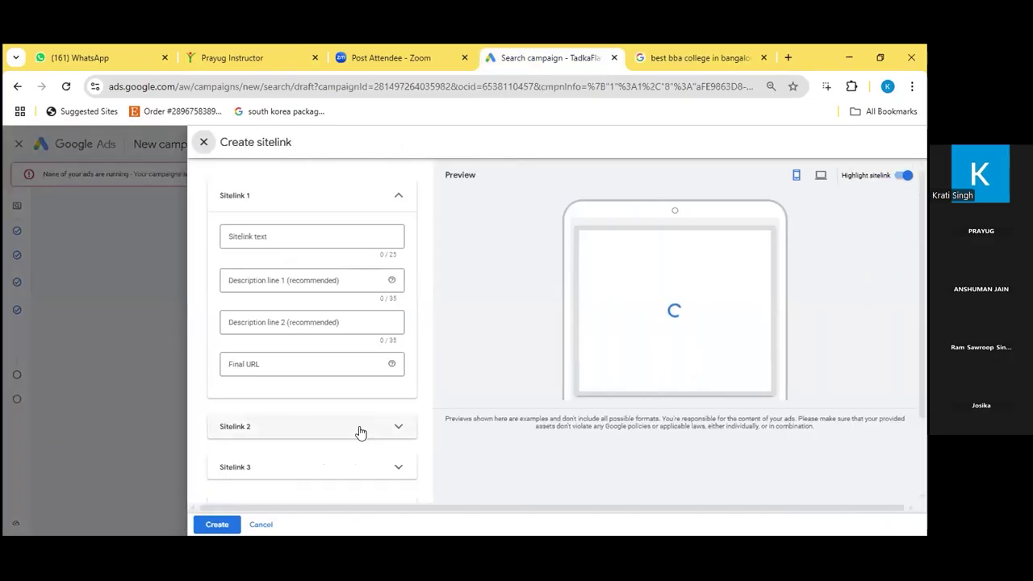
pyautogui.click(313, 236)
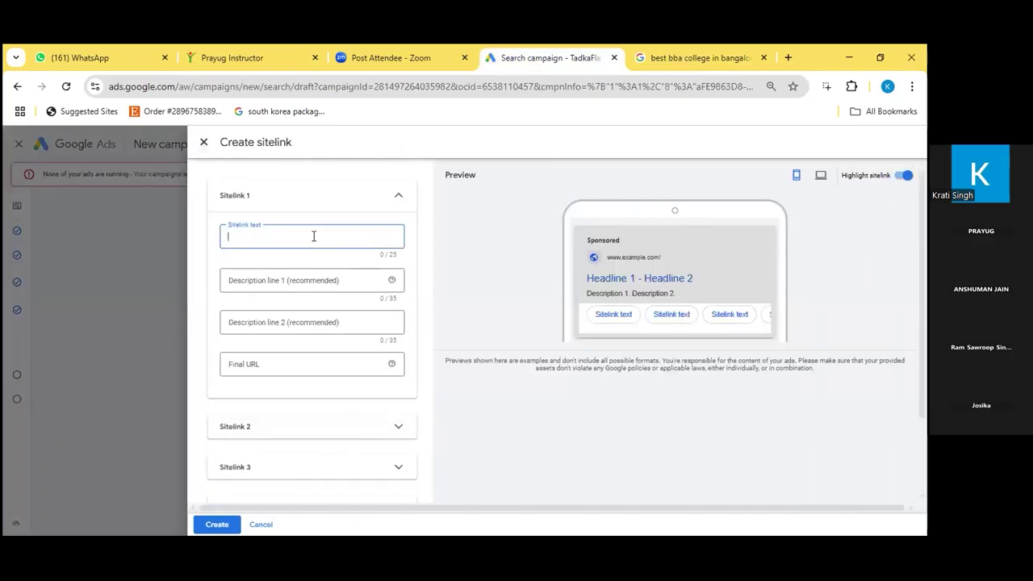
pyautogui.write('Grab Deals')
pyautogui.click(302, 282)
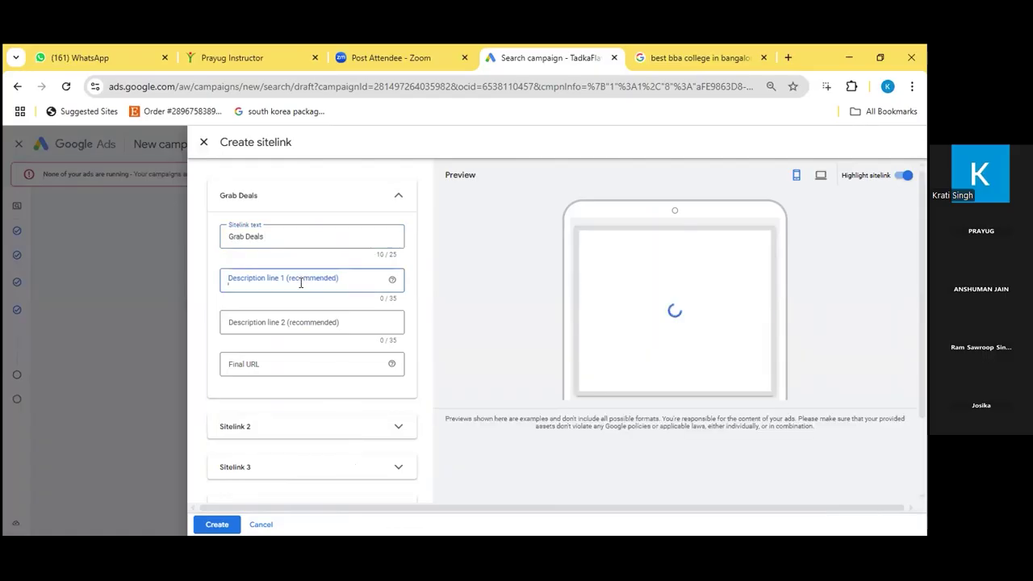
pyautogui.write('get 20% off on')
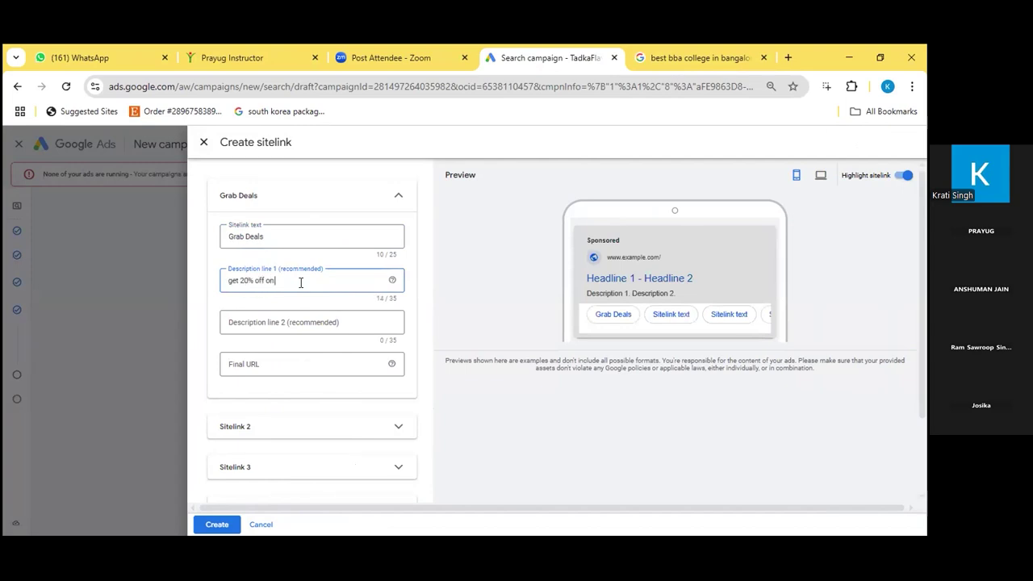
pyautogui.write(' servic')
pyautogui.press('BackSpace')
pyautogui.press('BackSpace')
pyautogui.write('ice')
# - Open the Deals page of nextholidays.com in a new tab as the source for the sitelink's final URL
pyautogui.click(296, 365)
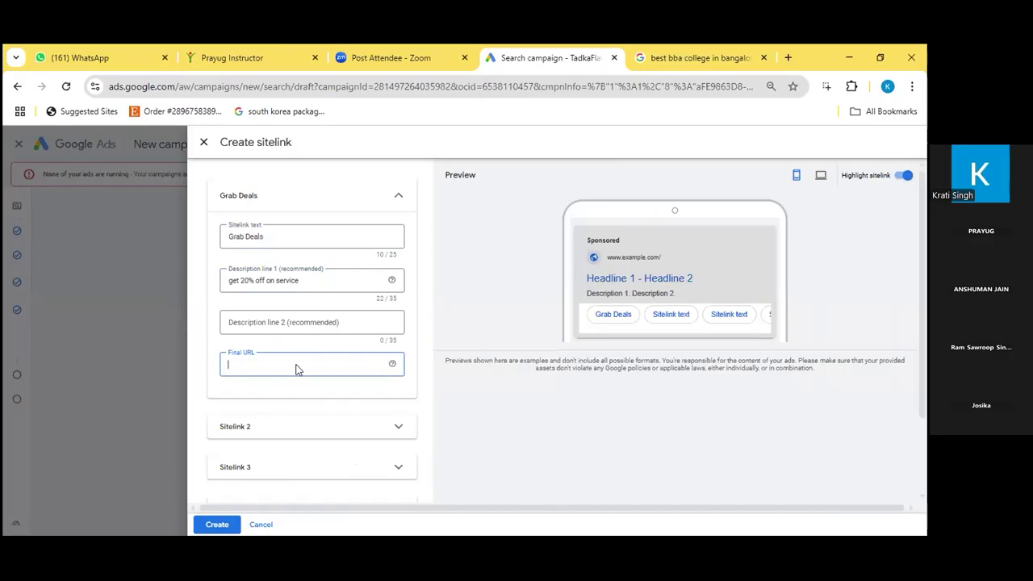
pyautogui.click(775, 58)
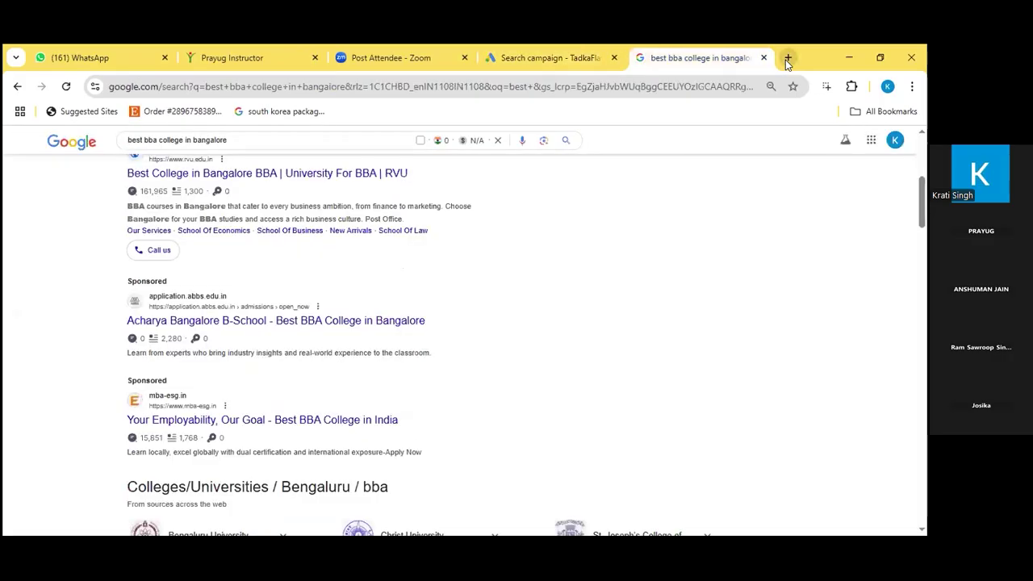
pyautogui.click(785, 58)
pyautogui.write('ne')
pyautogui.press('Return')
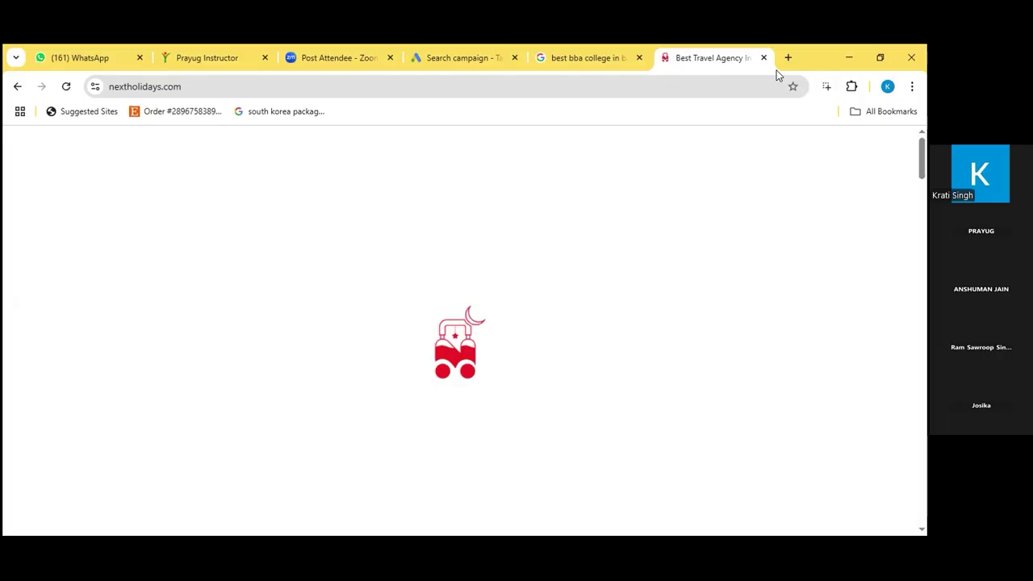
pyautogui.click(508, 179)
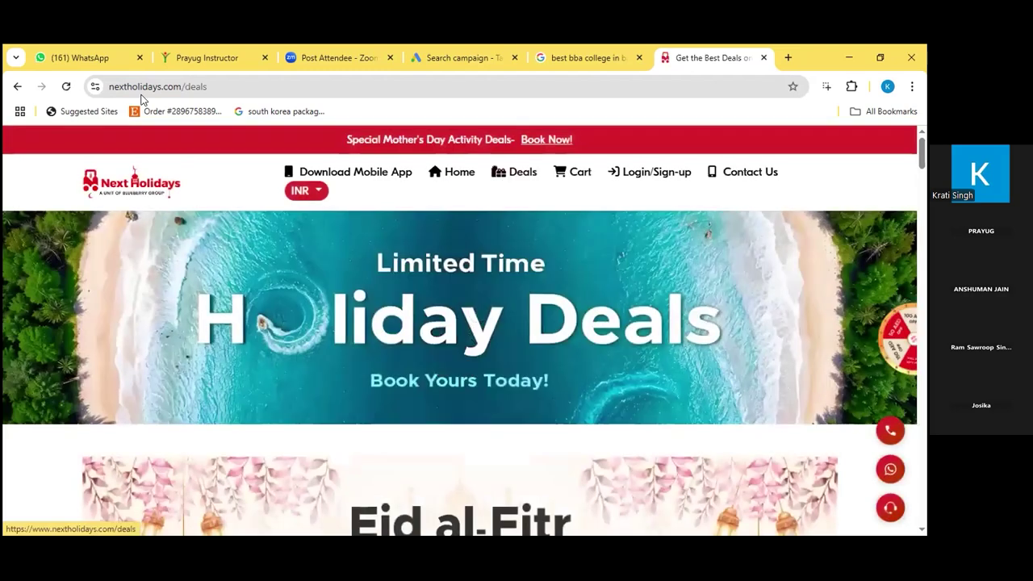
# - Use the nextholidays.com/deals address as Sitelink 1's final URL, set description line 2 to "Best offer grab now" and create the sitelink
pyautogui.click(137, 89)
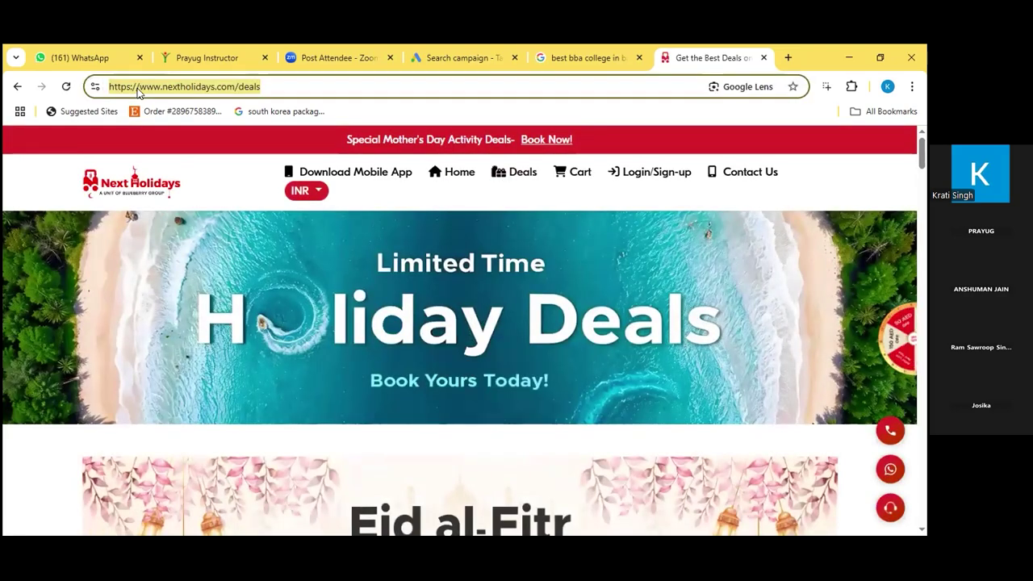
pyautogui.click(428, 46)
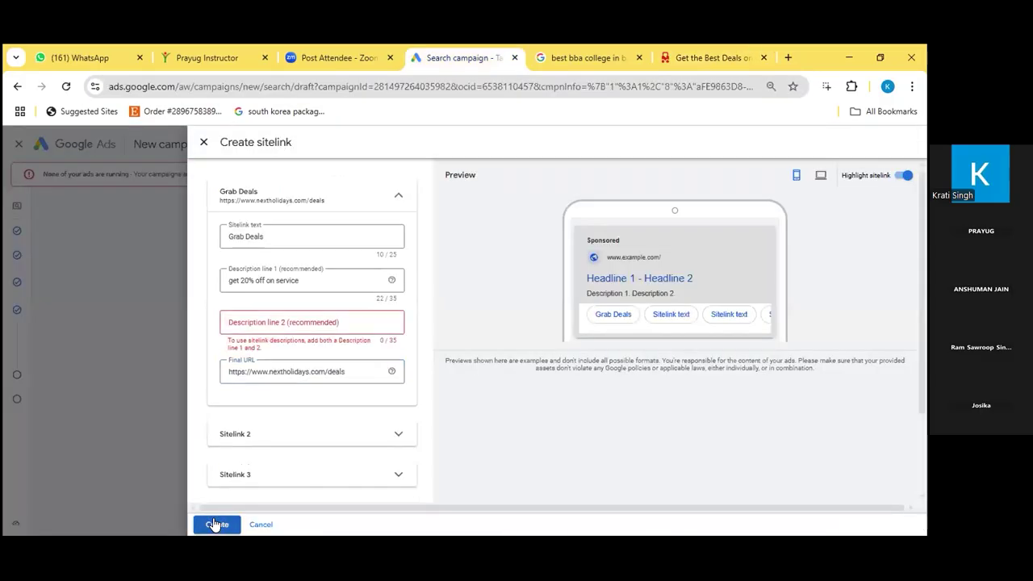
pyautogui.click(319, 326)
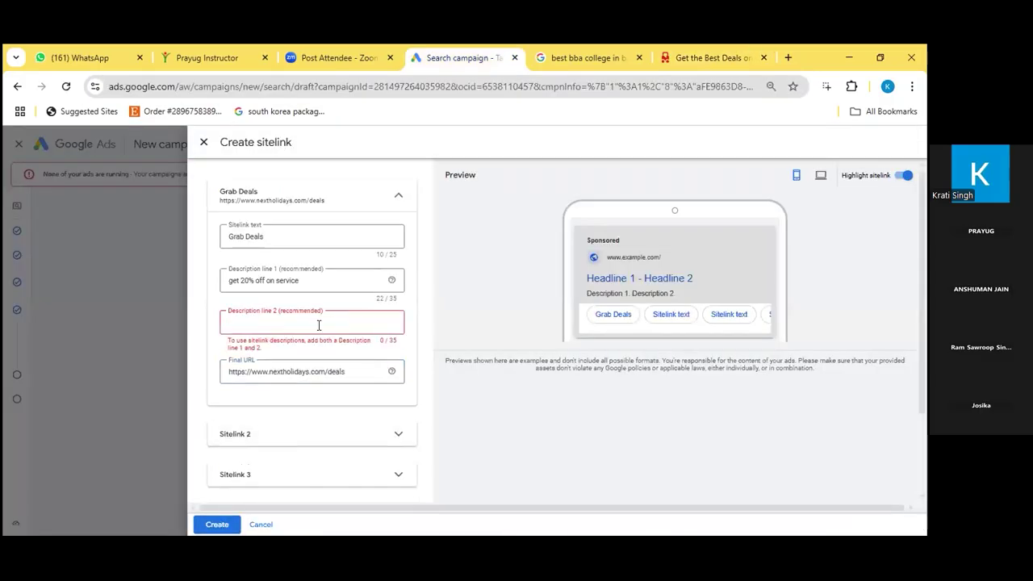
pyautogui.write('Best d')
pyautogui.write('ffer grab now')
pyautogui.click(214, 524)
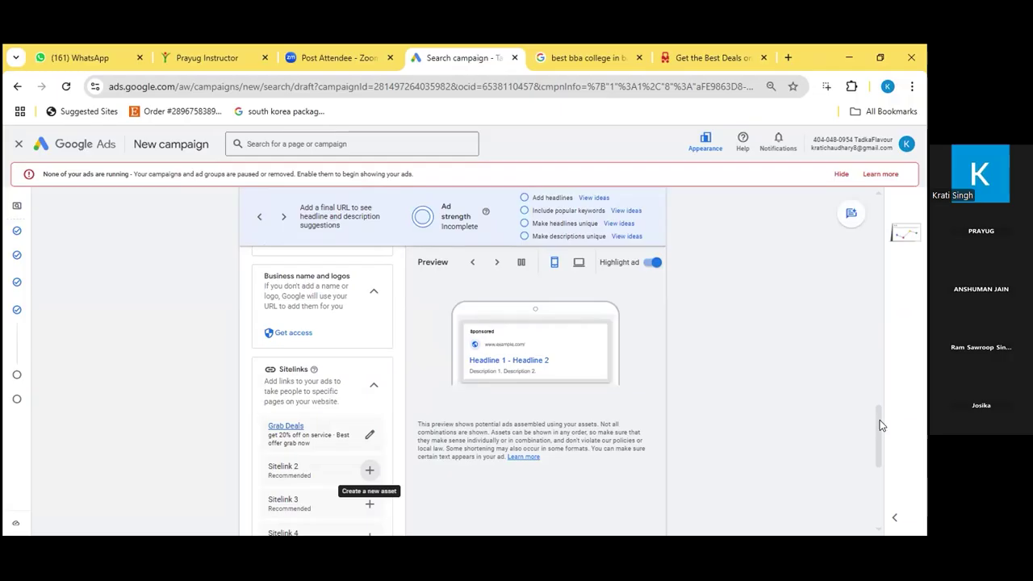
# - Review the ad group form from the keywords through headlines, descriptions, business name and sitelinks to the callouts
pyautogui.moveTo(880, 425)
pyautogui.mouseDown()
pyautogui.moveTo(880, 448)
pyautogui.moveTo(879, 435)
pyautogui.mouseUp()
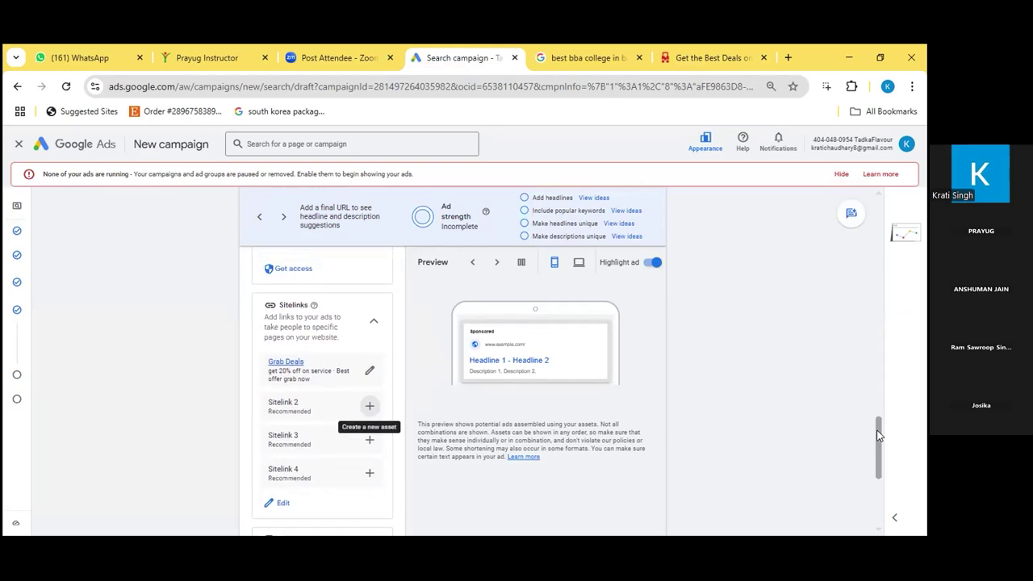
pyautogui.moveTo(878, 435); pyautogui.dragTo(877, 432)
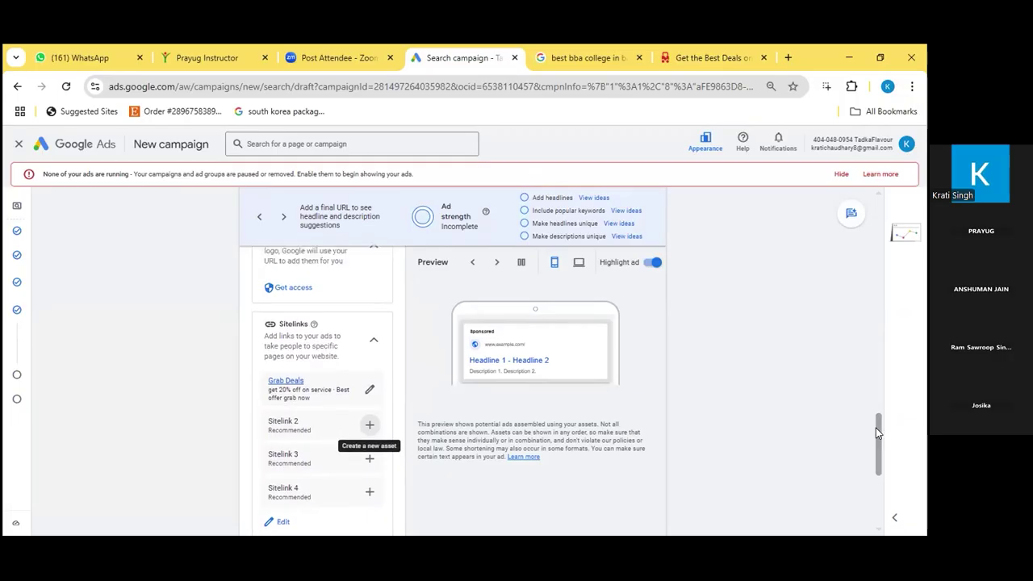
pyautogui.scroll(-1, 454, 519)
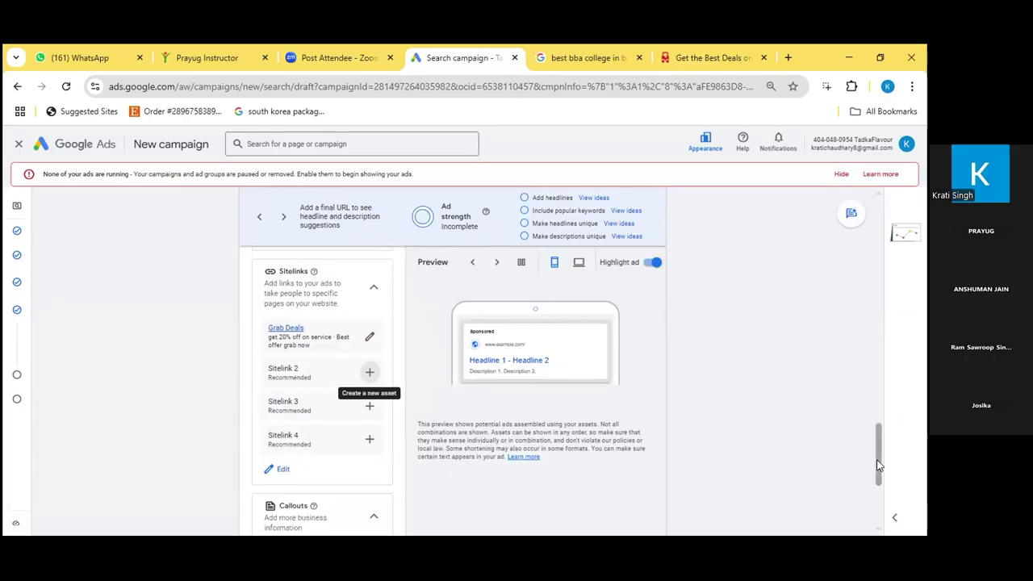
pyautogui.moveTo(877, 462); pyautogui.dragTo(874, 459)
pyautogui.scroll(1, 876, 463)
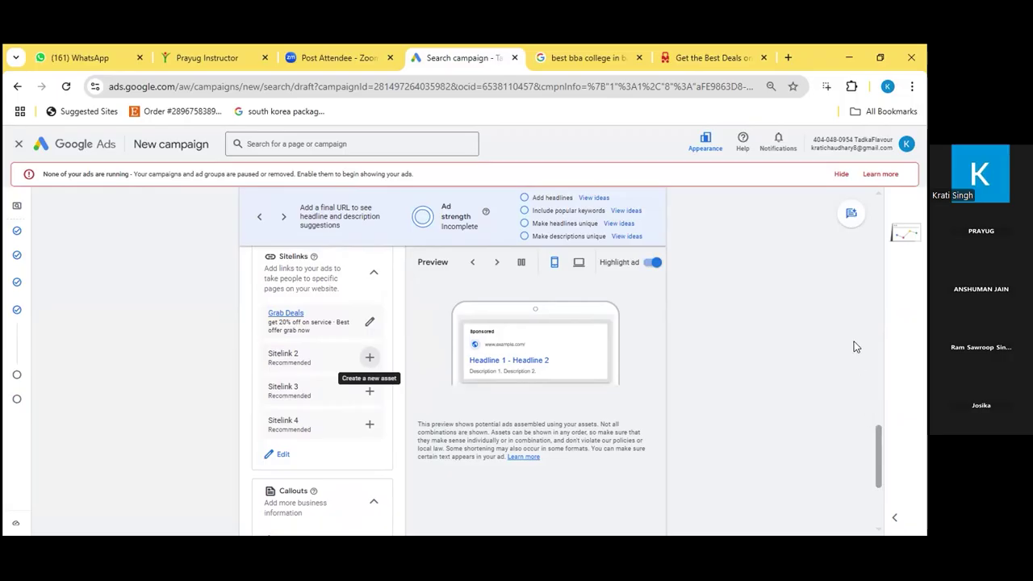
pyautogui.scroll(10, 853, 298)
pyautogui.scroll(3, 849, 266)
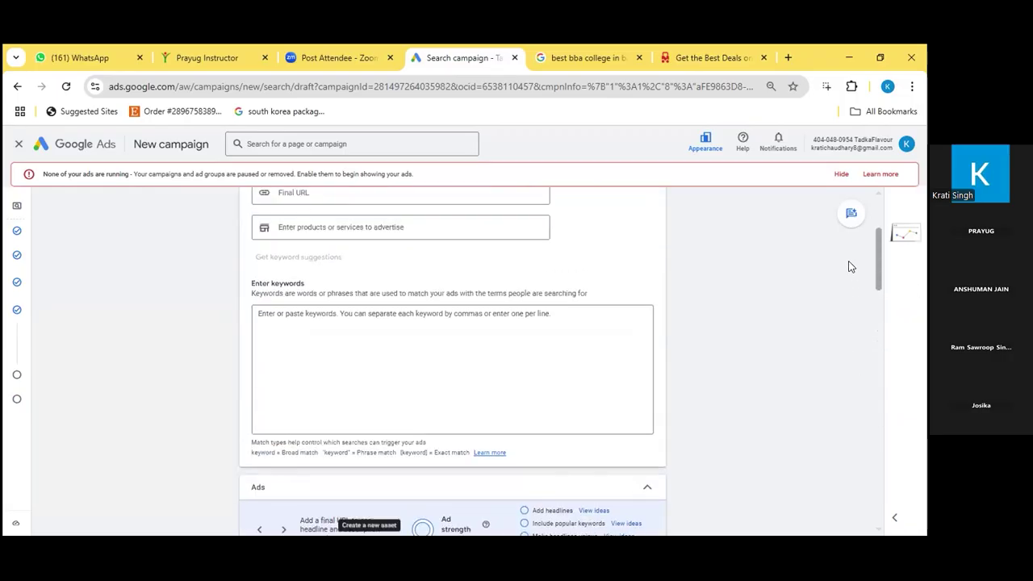
pyautogui.click(880, 331)
pyautogui.moveTo(882, 334); pyautogui.dragTo(902, 396)
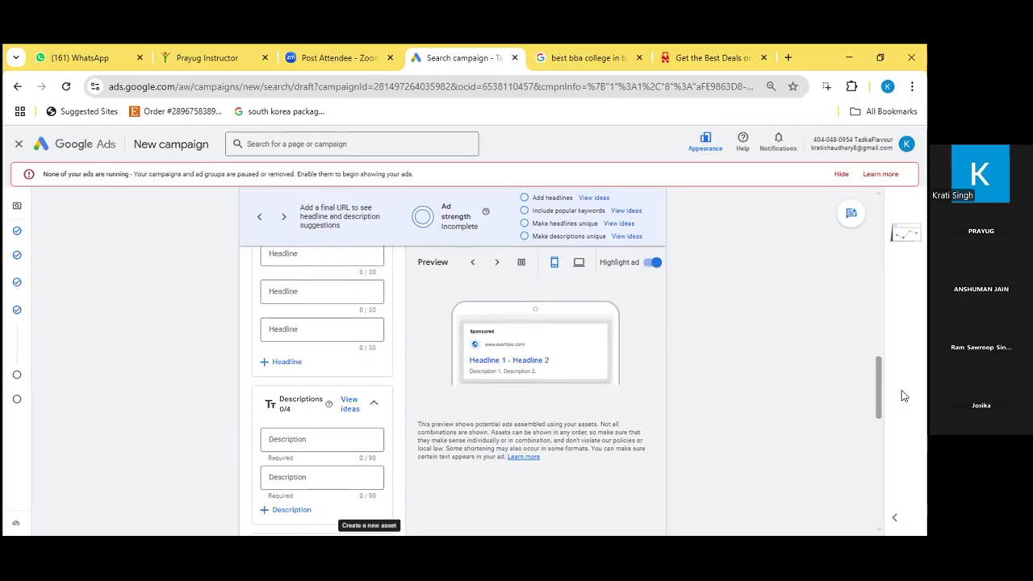
pyautogui.moveTo(902, 390); pyautogui.dragTo(925, 441)
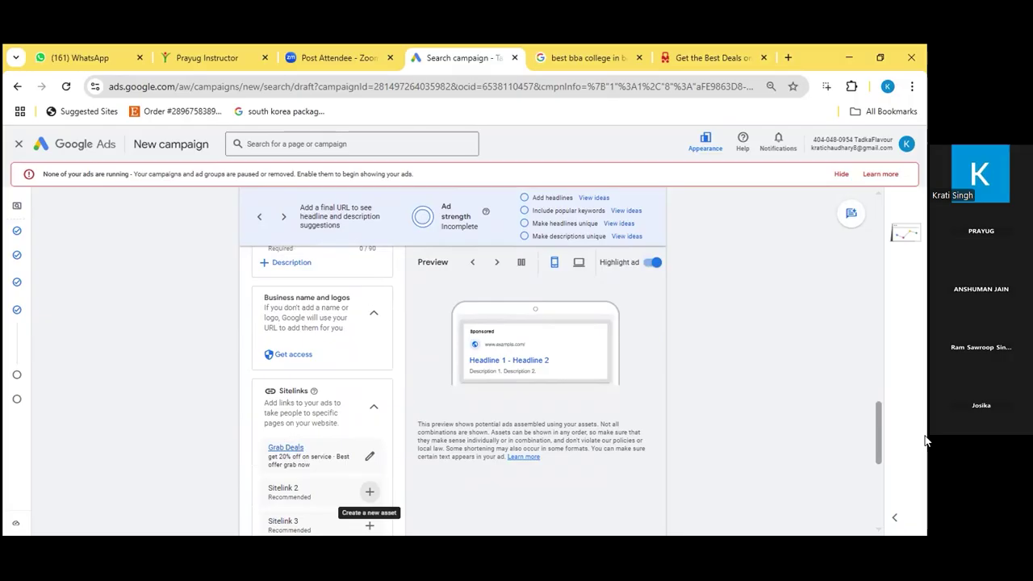
pyautogui.scroll(-3, 926, 452)
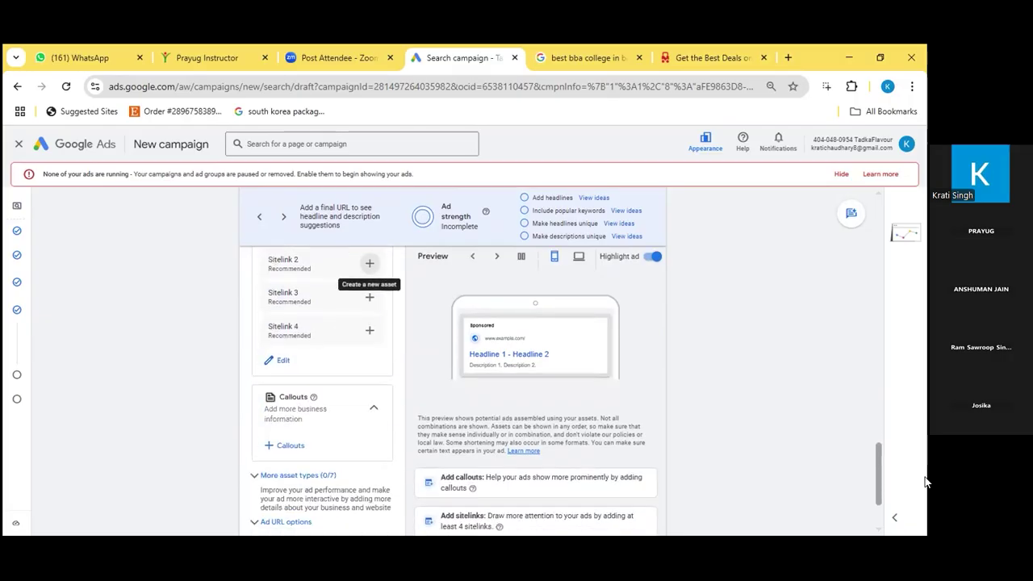
pyautogui.scroll(-1, 926, 495)
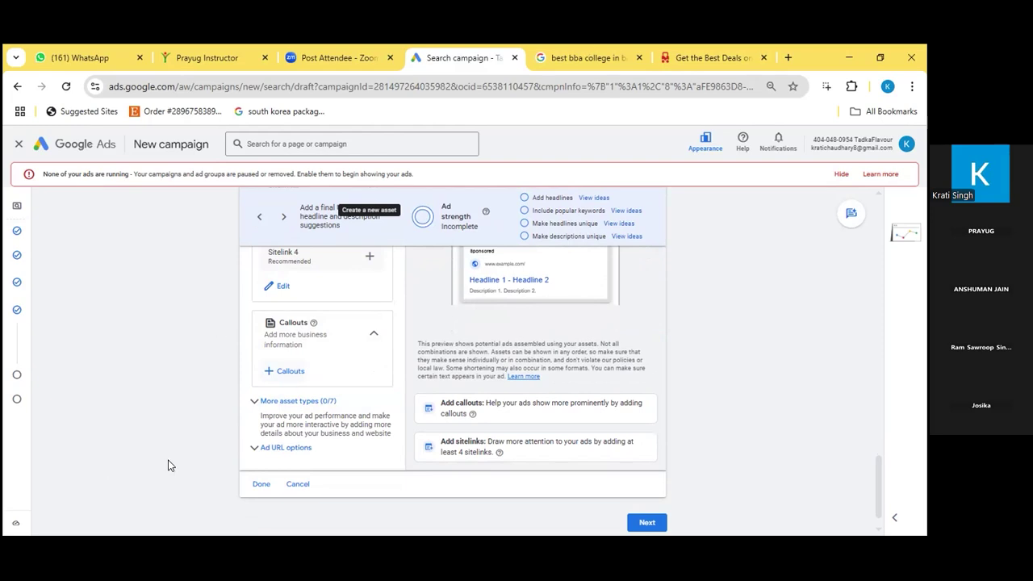
# - Expand the additional asset types and compare promotions, prices, calls, structured snippets and lead forms with the sponsored results for "best bba college in bangalore"
pyautogui.hotkey('ctrl', 'Tab')
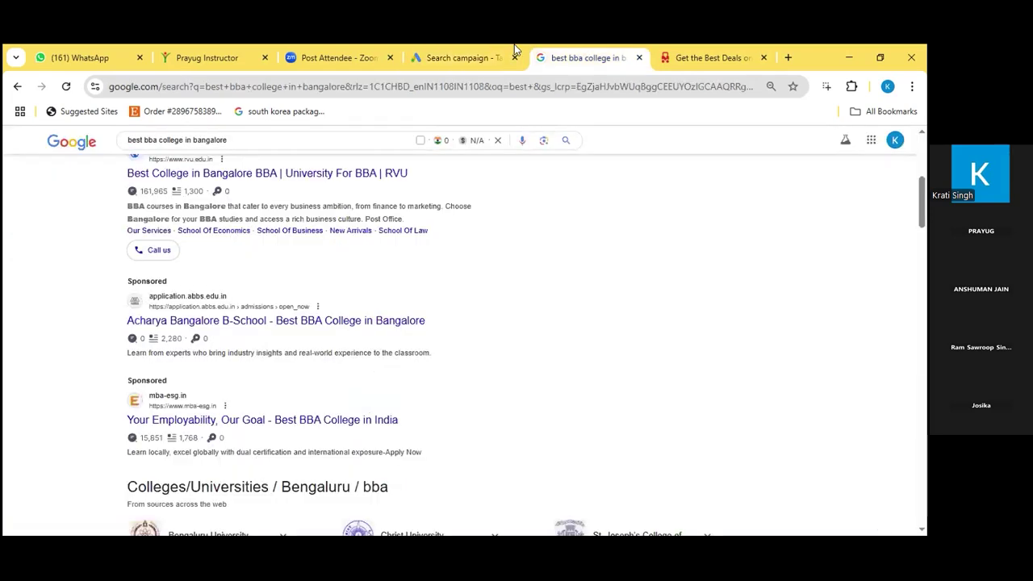
pyautogui.hotkey('ctrl', 'shift', 'Tab')
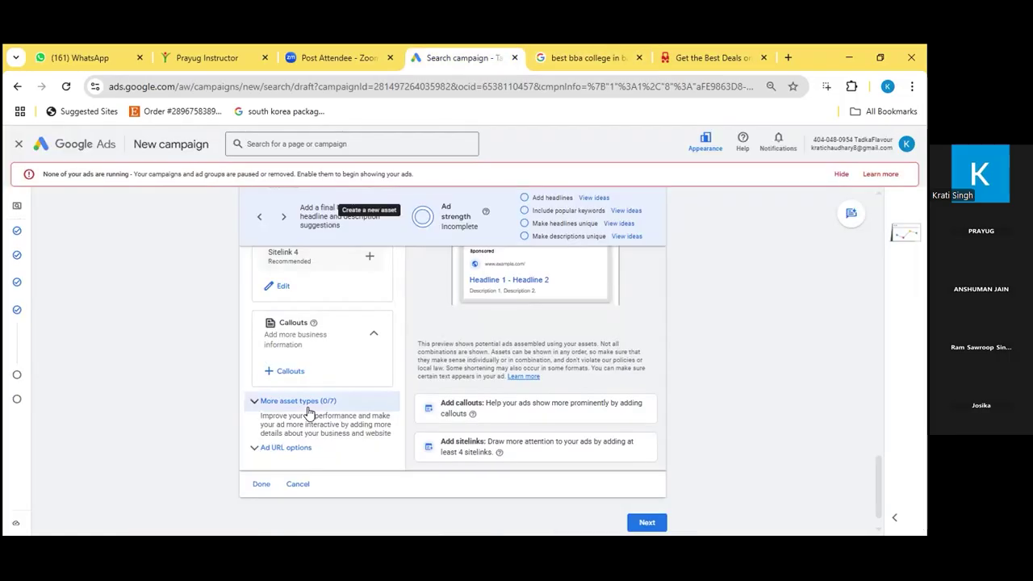
pyautogui.click(307, 408)
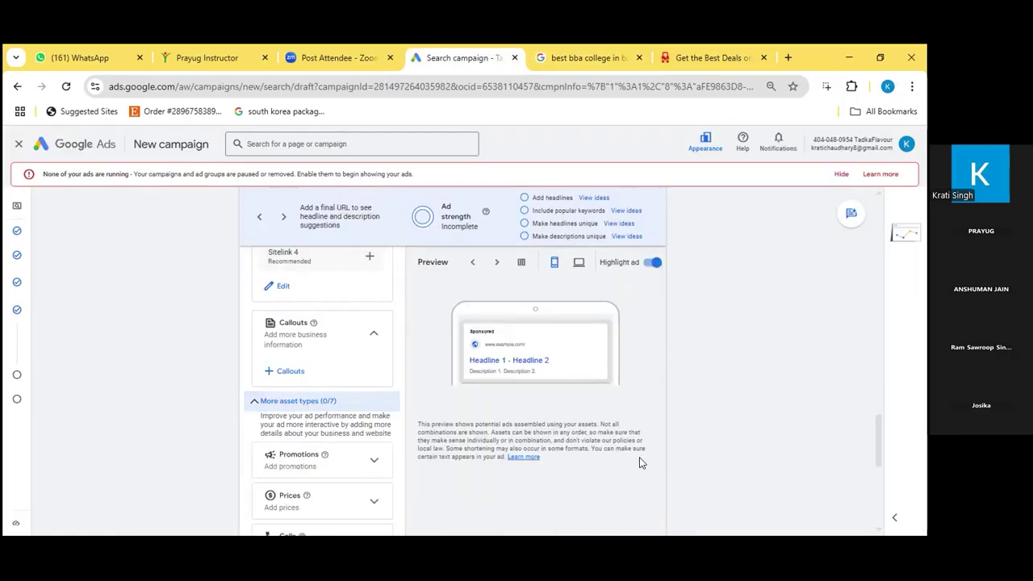
pyautogui.scroll(-2, 883, 456)
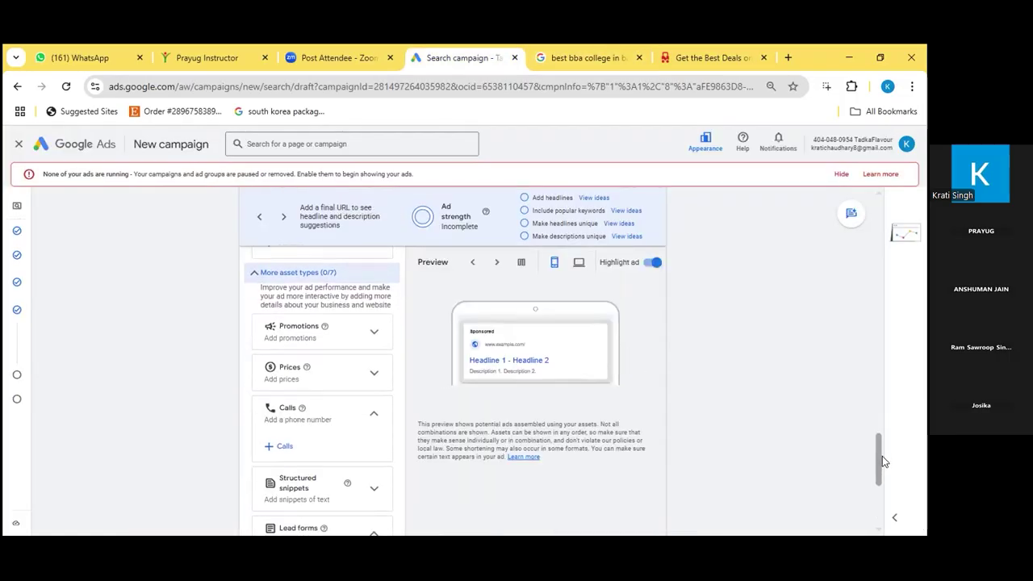
pyautogui.scroll(1, 883, 455)
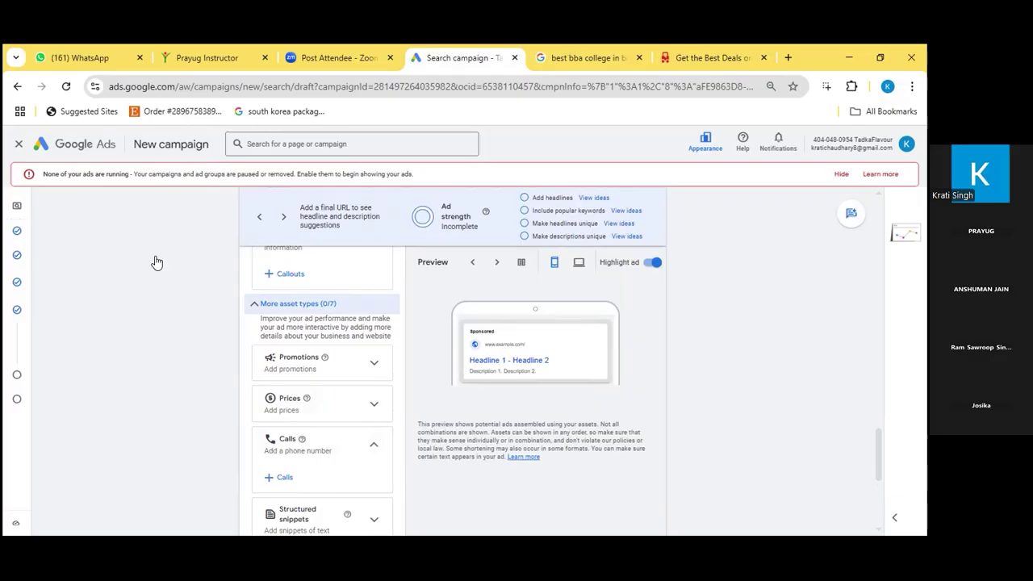
pyautogui.hotkey('ctrl', 'Tab')
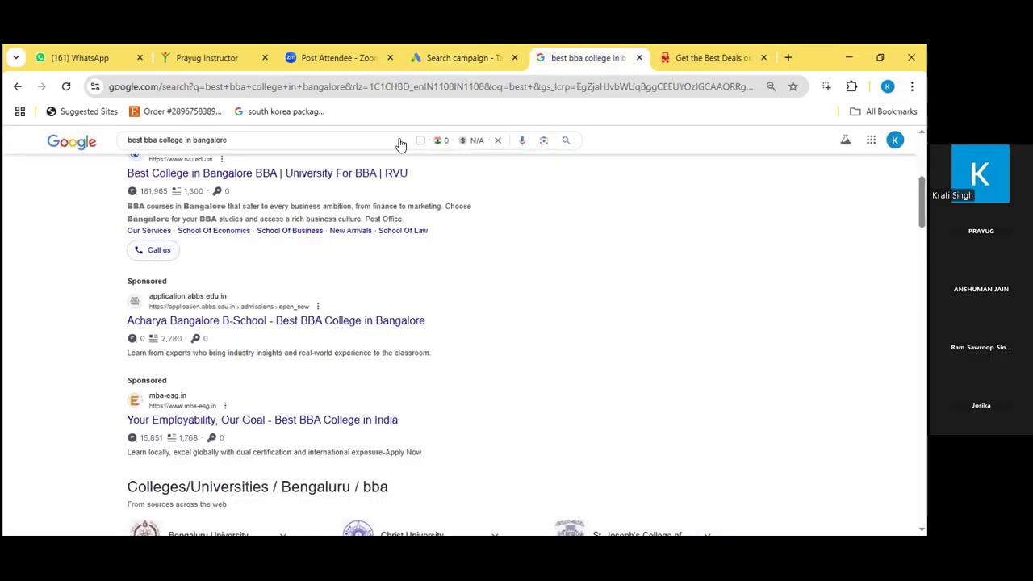
pyautogui.hotkey('ctrl', 'shift', 'Tab')
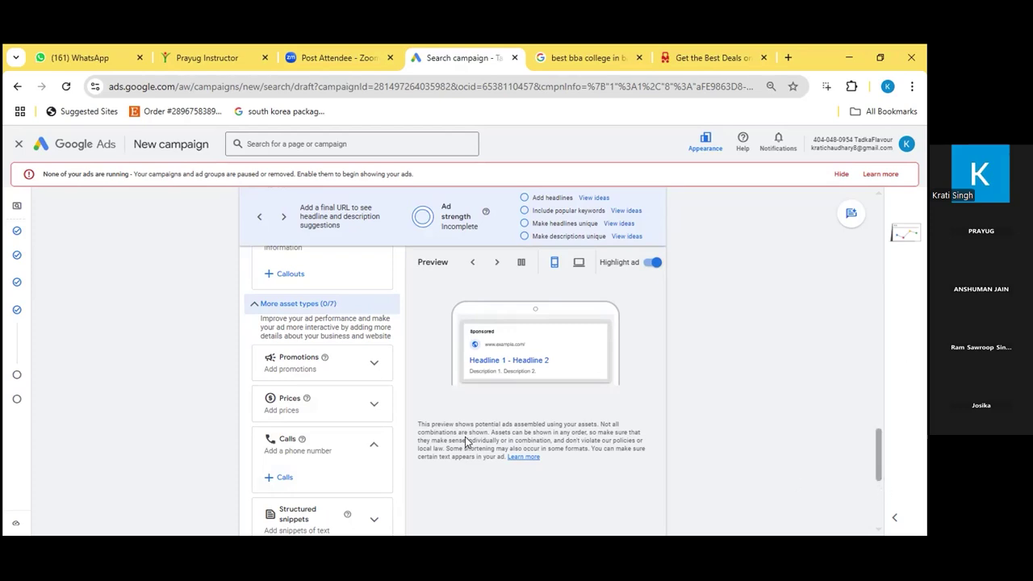
pyautogui.scroll(-3, 424, 422)
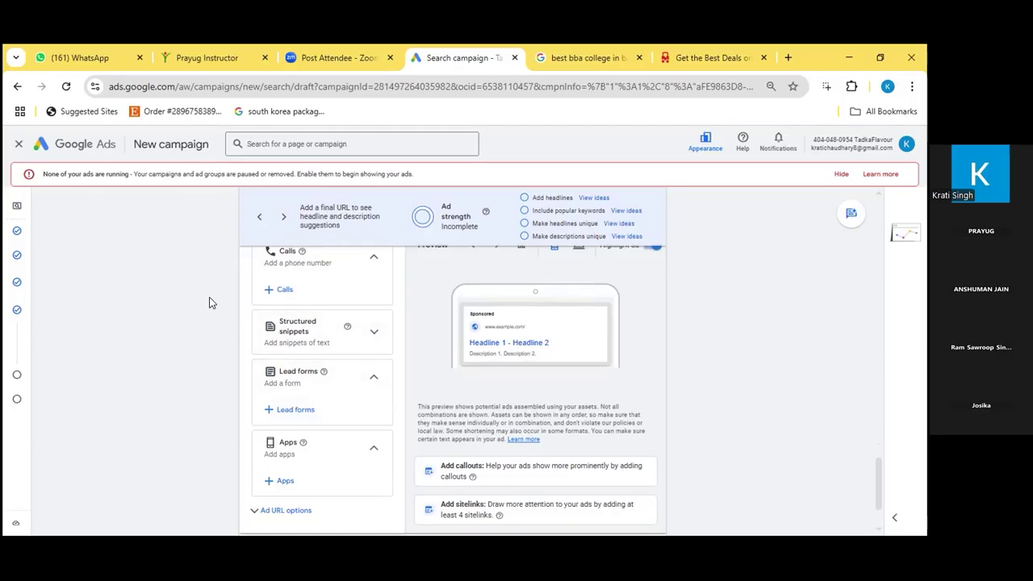
pyautogui.hotkey('ctrl', 'Tab')
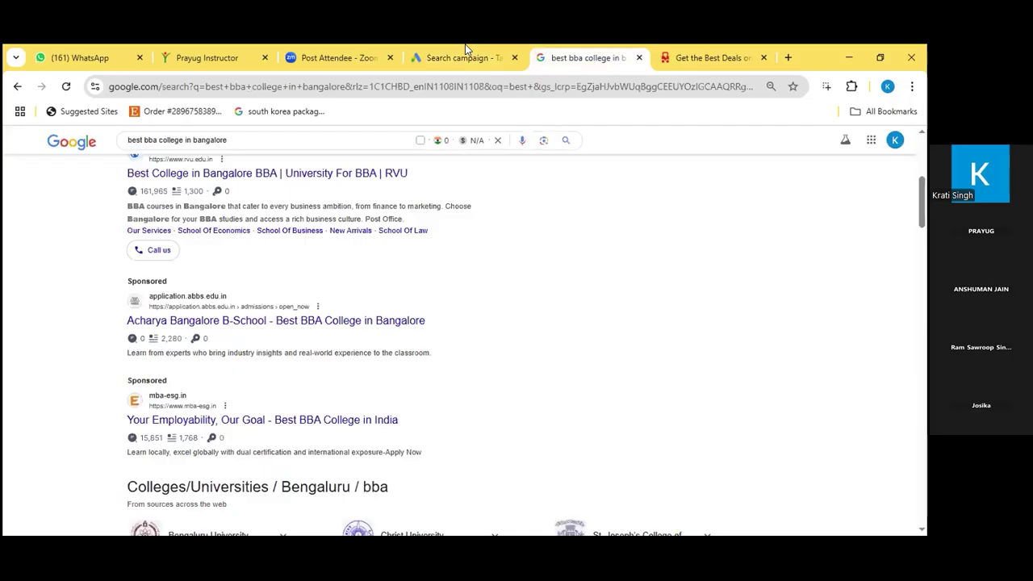
pyautogui.moveTo(465, 49)
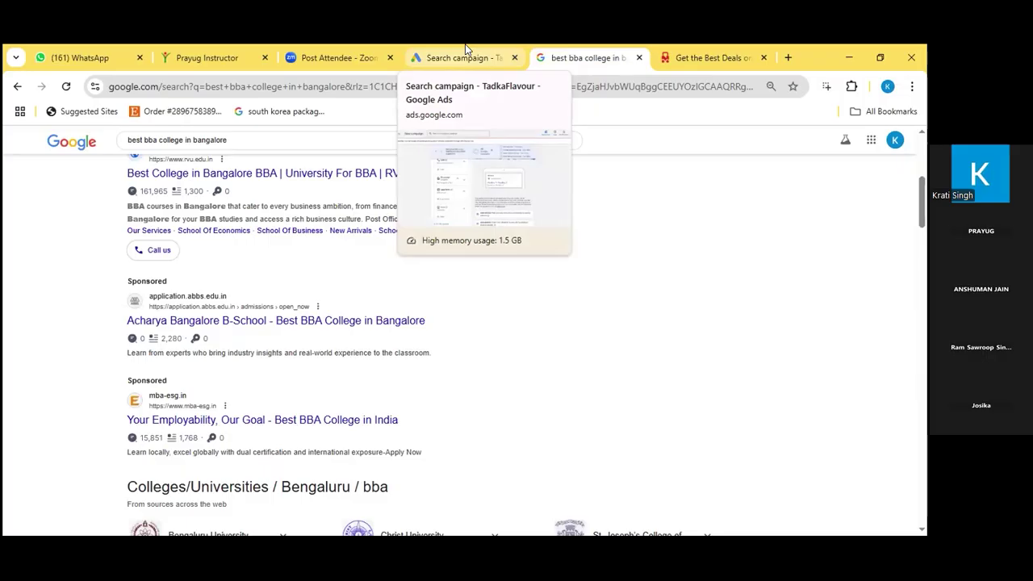
pyautogui.click(465, 48)
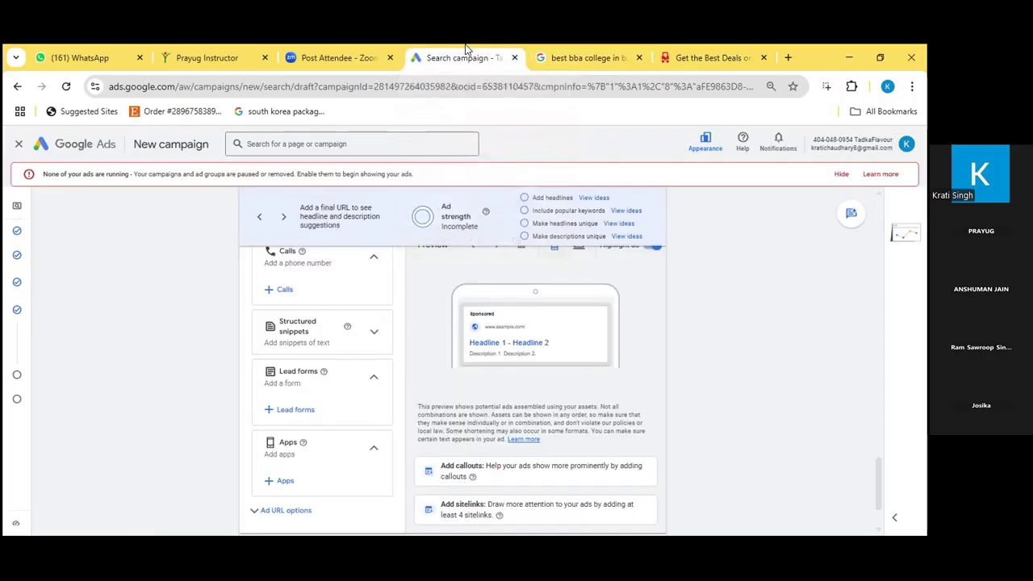
pyautogui.click(595, 53)
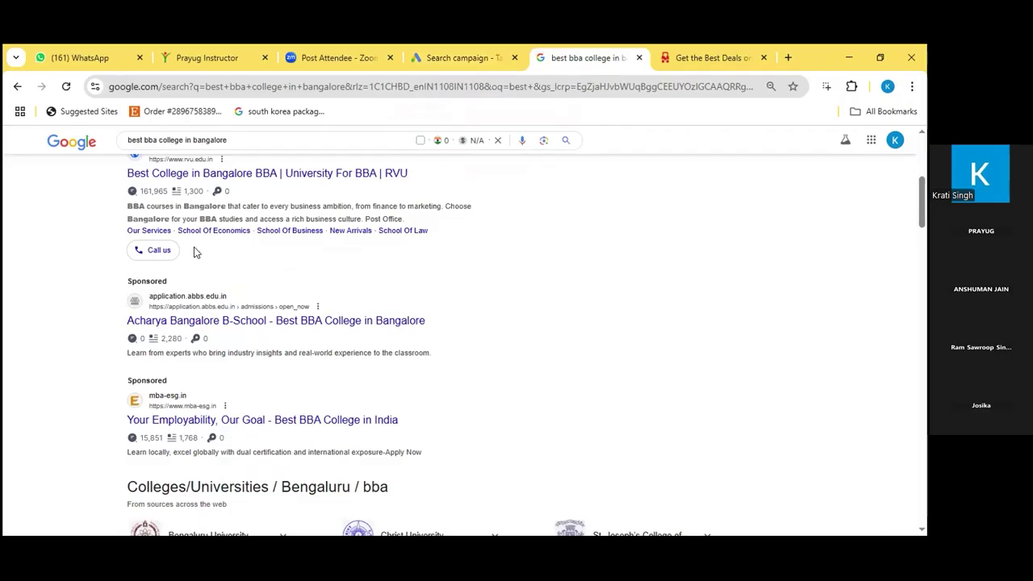
pyautogui.click(451, 50)
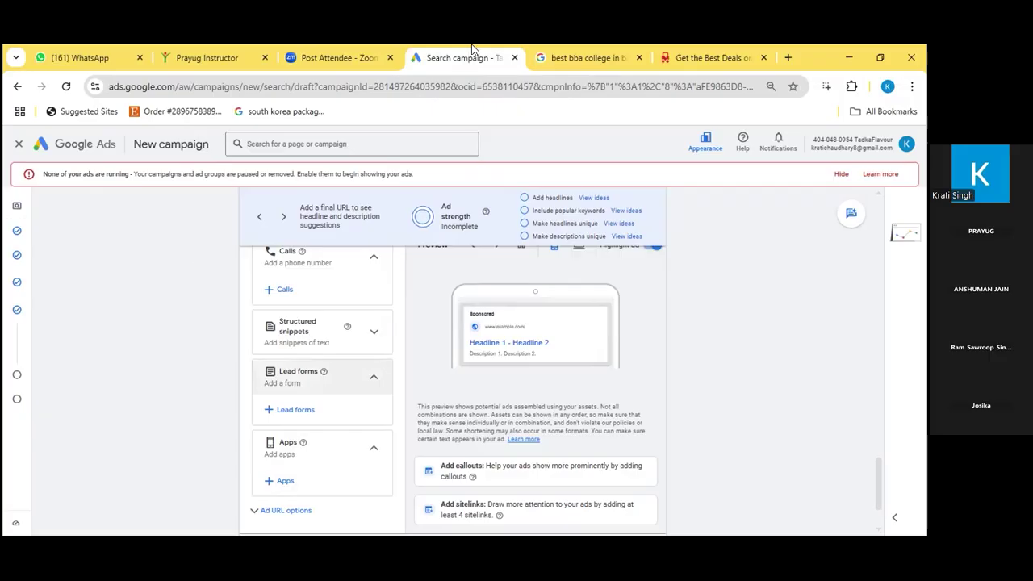
# - Fill in an Android app asset for Next Holidays India with the link text "download the app" and close it without saving
pyautogui.click(277, 481)
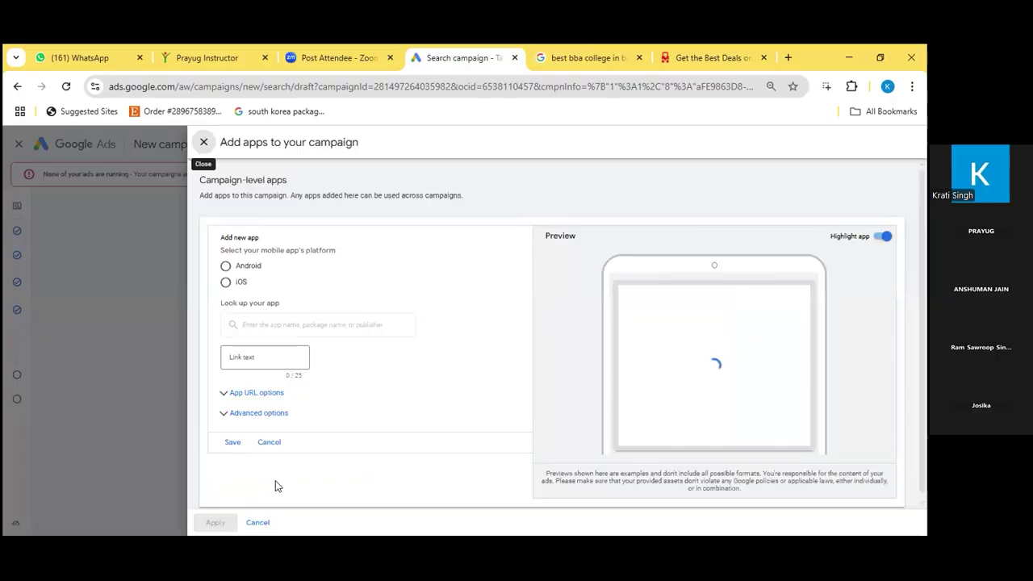
pyautogui.click(225, 267)
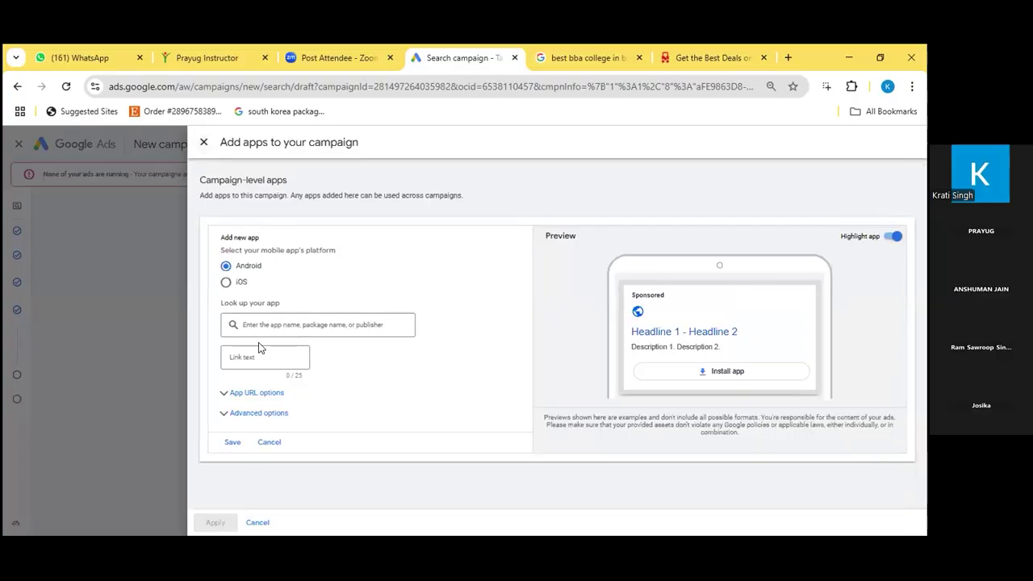
pyautogui.click(299, 324)
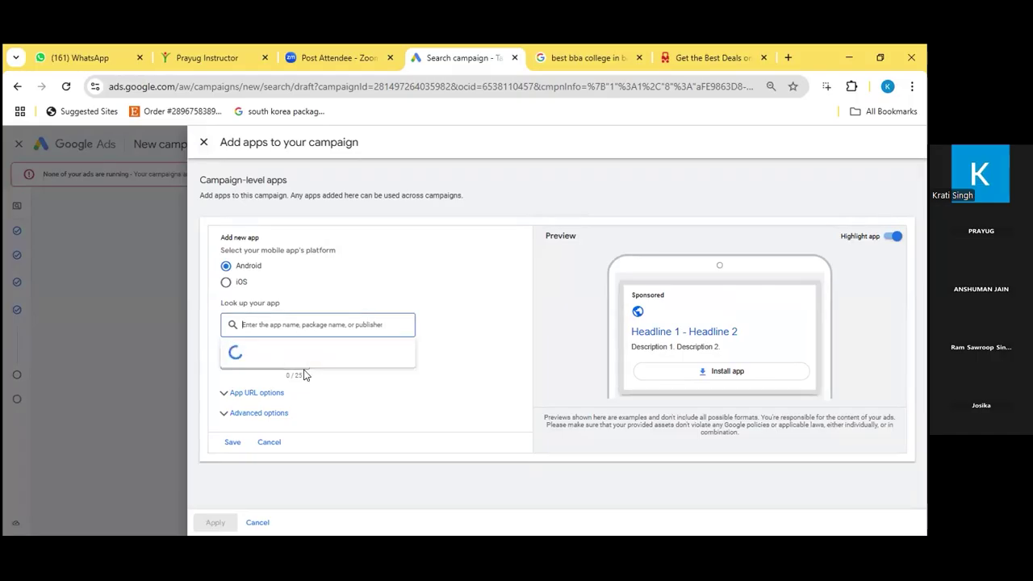
pyautogui.click(327, 374)
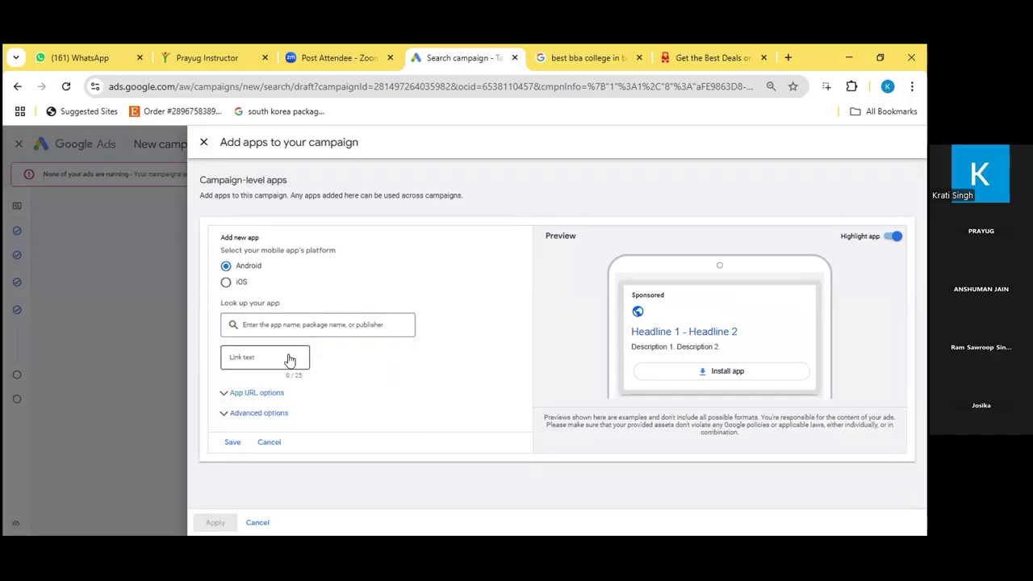
pyautogui.click(337, 352)
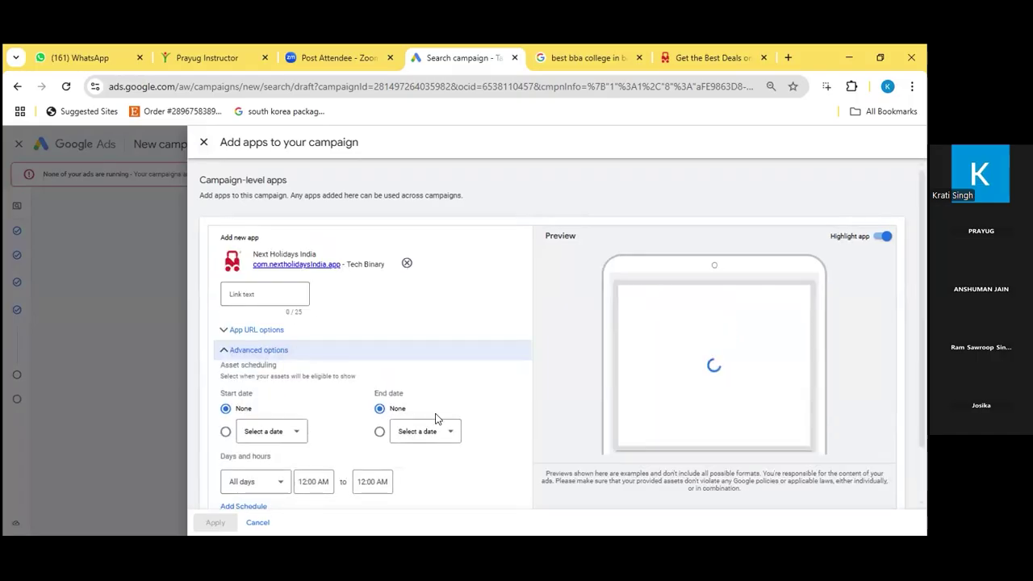
pyautogui.click(239, 350)
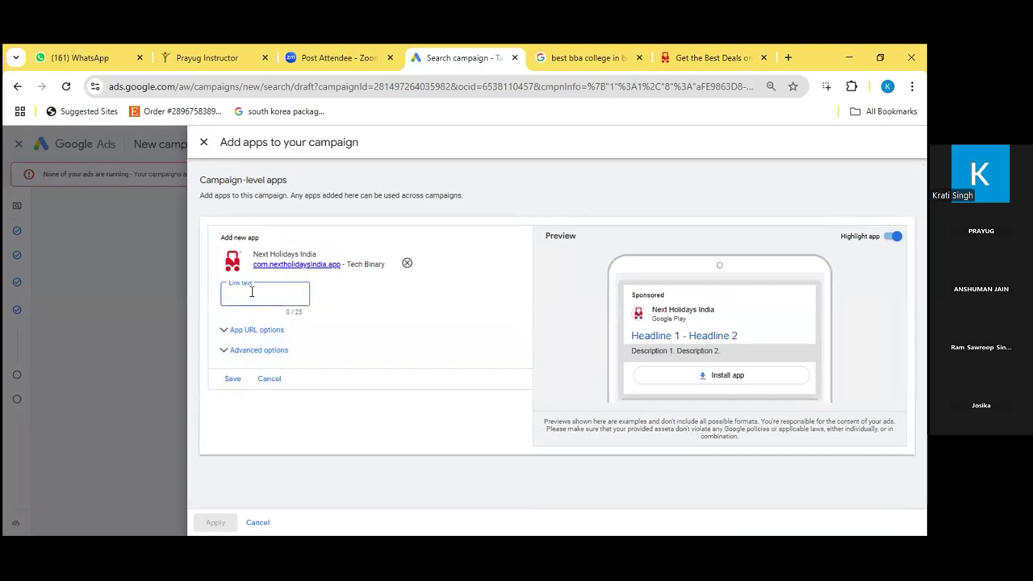
pyautogui.write('download the app')
pyautogui.click(202, 143)
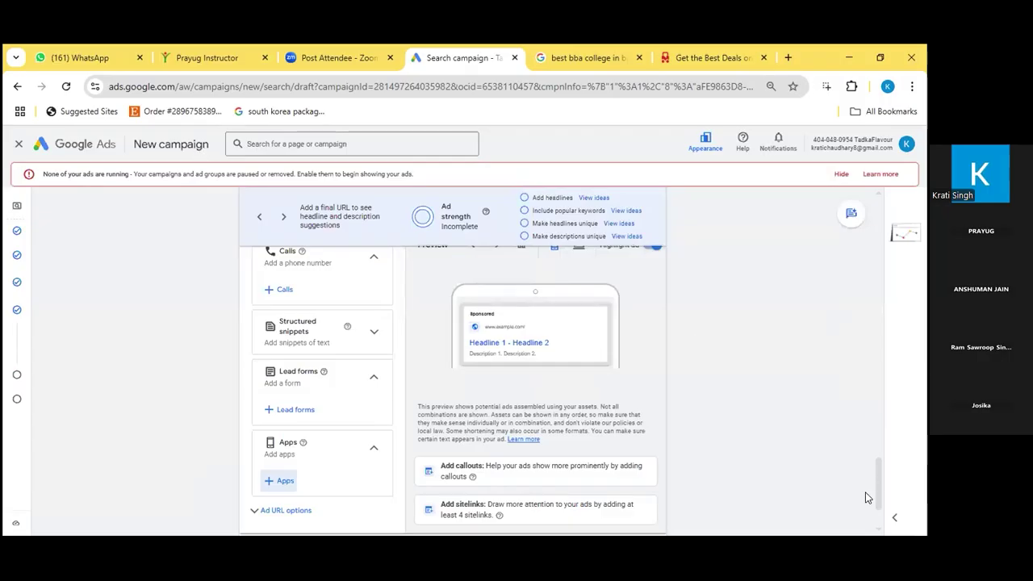
# - Exit the Search campaign draft from the Keywords and ads page and return to the account Overview
pyautogui.moveTo(878, 493); pyautogui.dragTo(849, 230)
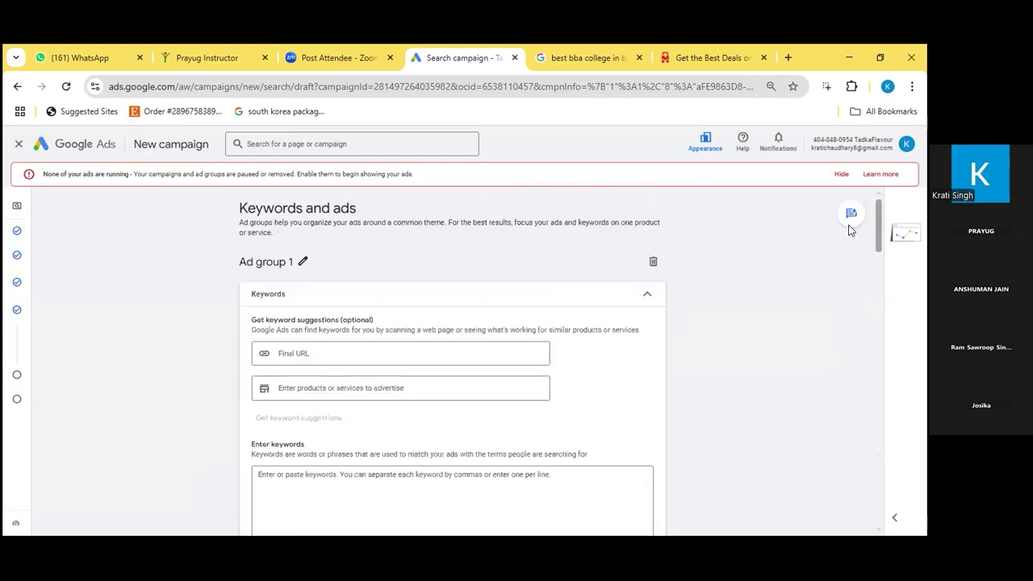
pyautogui.click(18, 143)
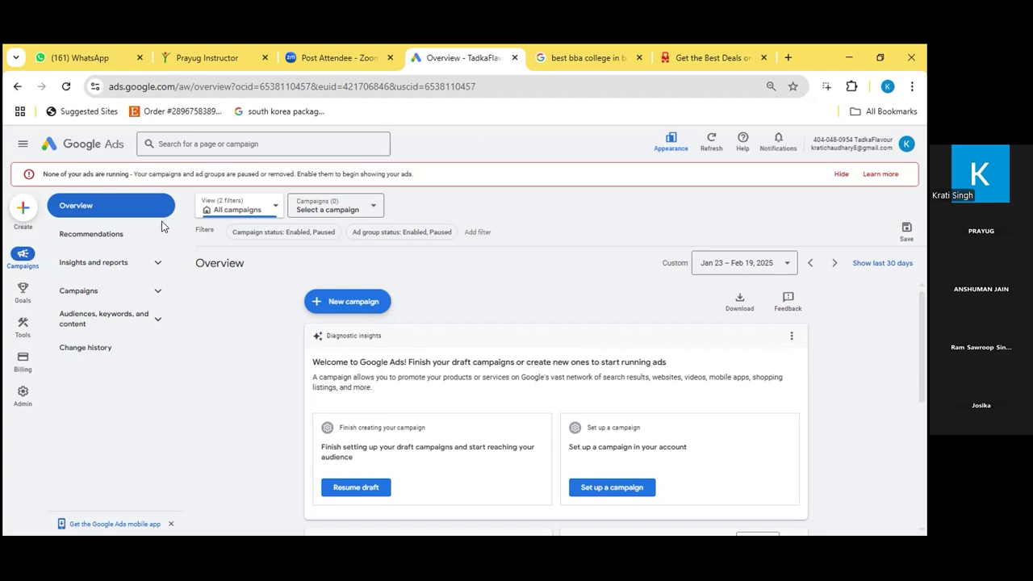
# - Start a new campaign with the Leads objective and continue to the campaign type selection
pyautogui.click(22, 211)
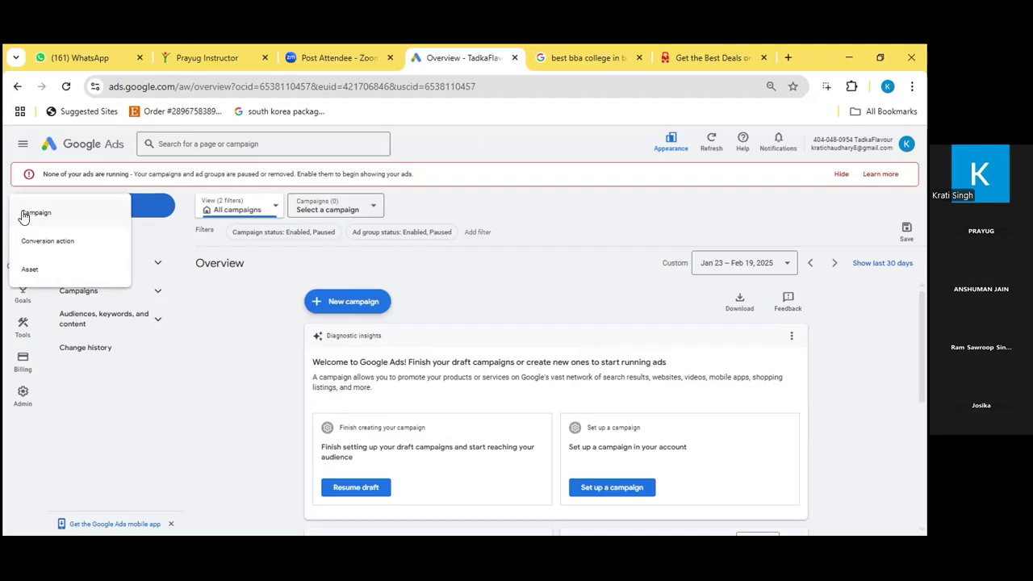
pyautogui.click(25, 213)
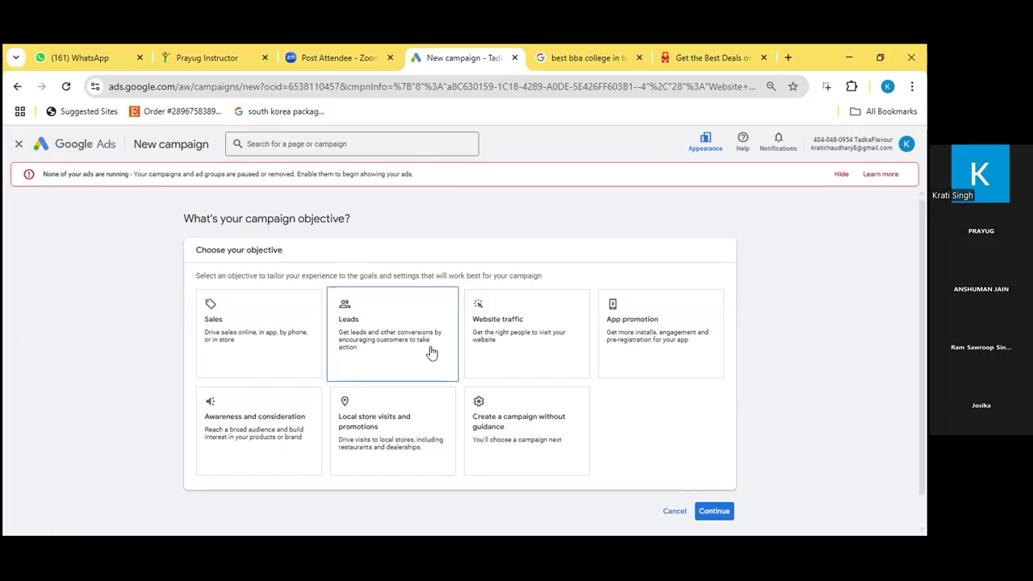
pyautogui.click(565, 342)
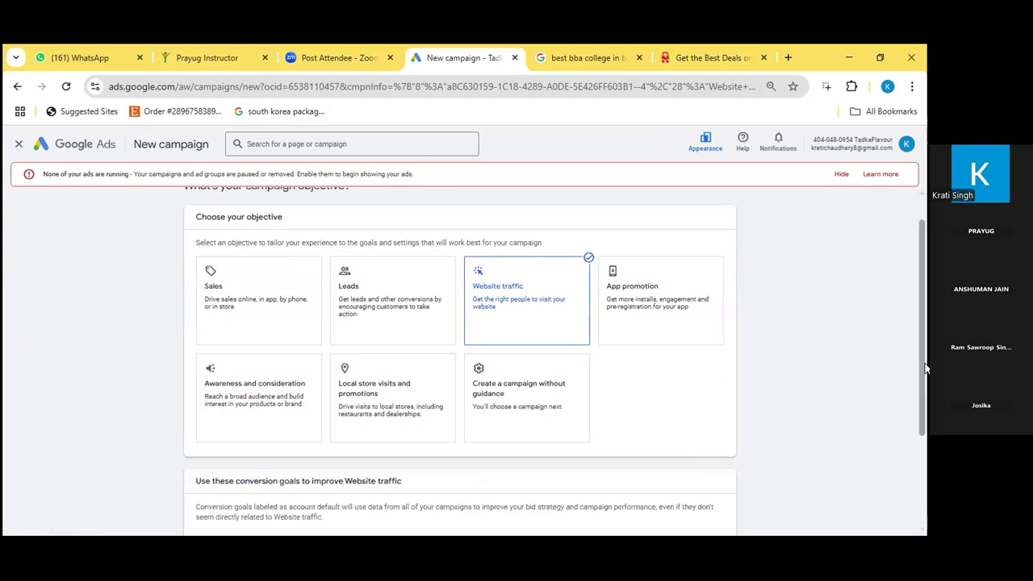
pyautogui.click(451, 282)
pyautogui.click(712, 480)
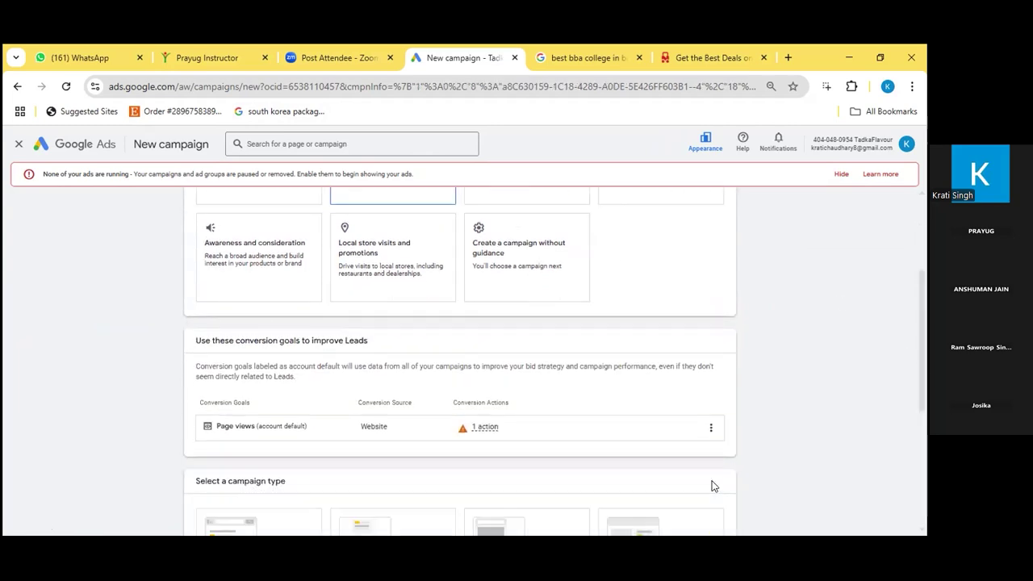
# - Choose Search as the campaign type
pyautogui.moveTo(925, 391); pyautogui.dragTo(925, 473)
pyautogui.click(295, 391)
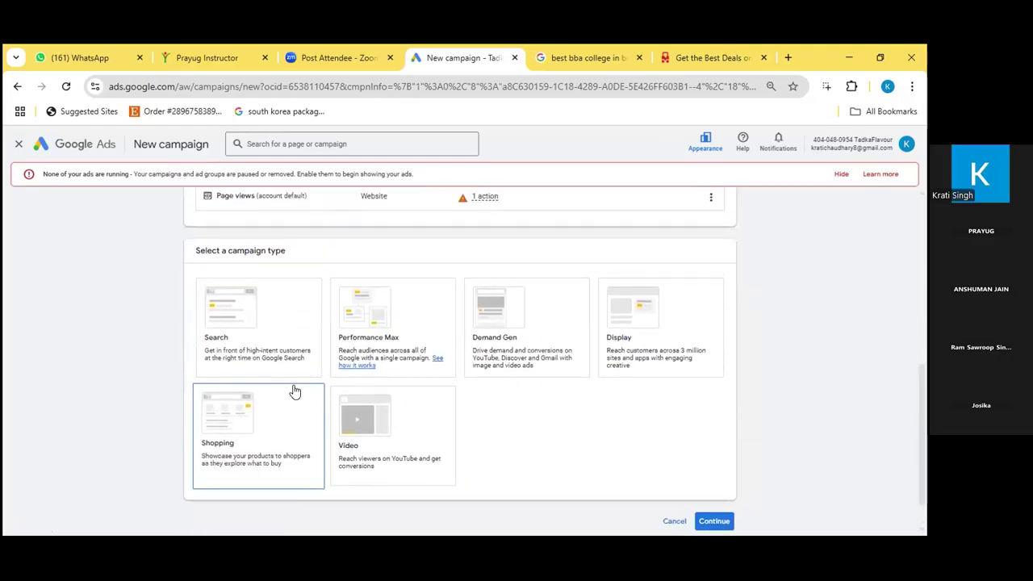
pyautogui.click(305, 352)
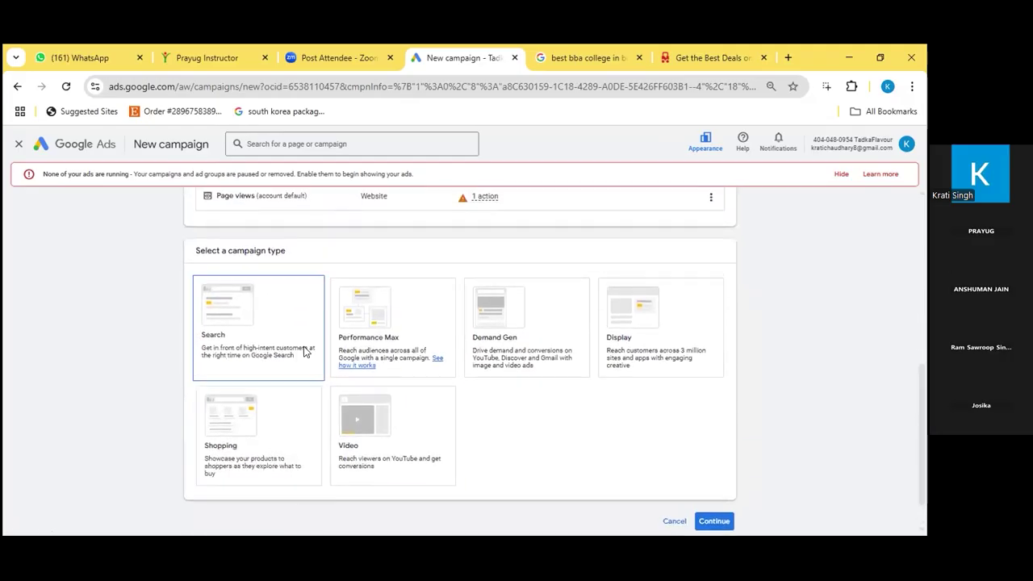
pyautogui.scroll(-2, 925, 388)
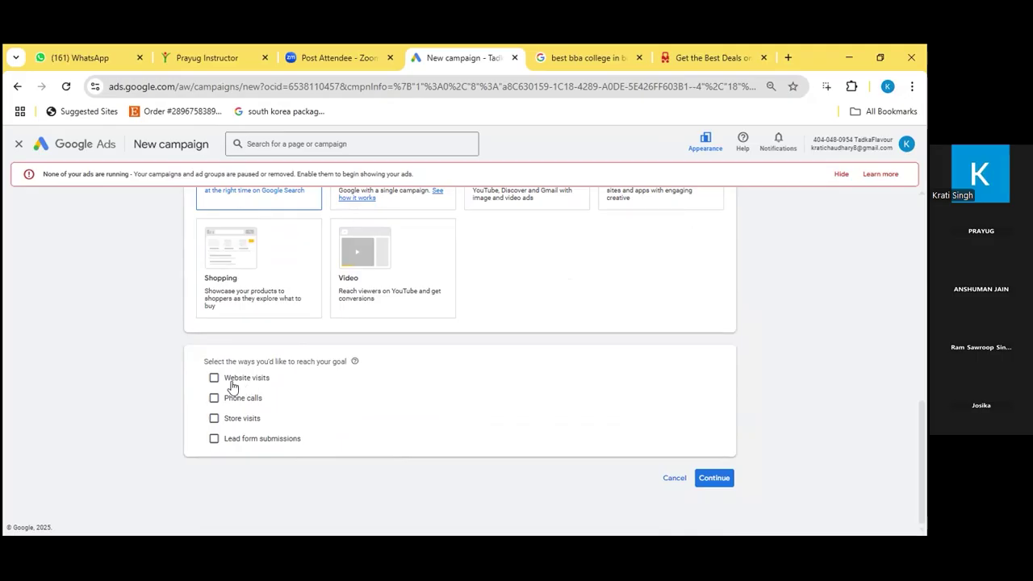
# - Select lead form submissions as the way to reach the goal and continue with the campaign name Leads-Search-8 to bidding
pyautogui.click(214, 438)
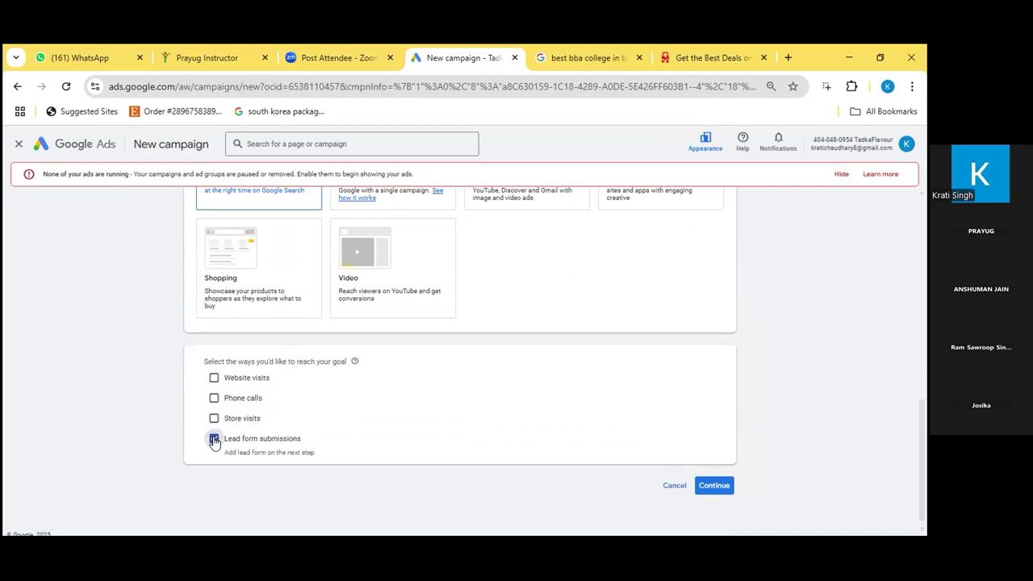
pyautogui.click(726, 494)
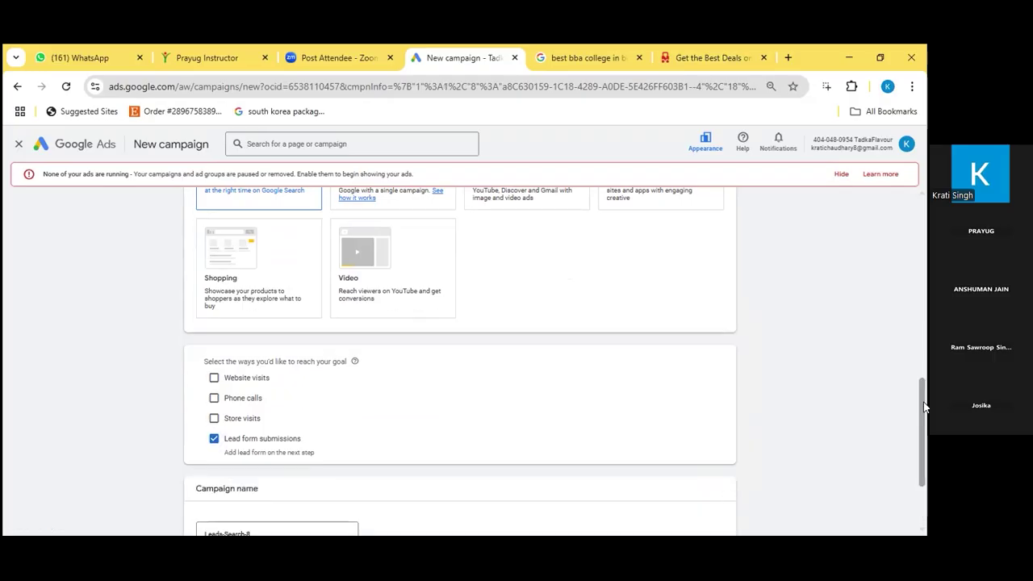
pyautogui.scroll(-2, 928, 410)
pyautogui.click(714, 481)
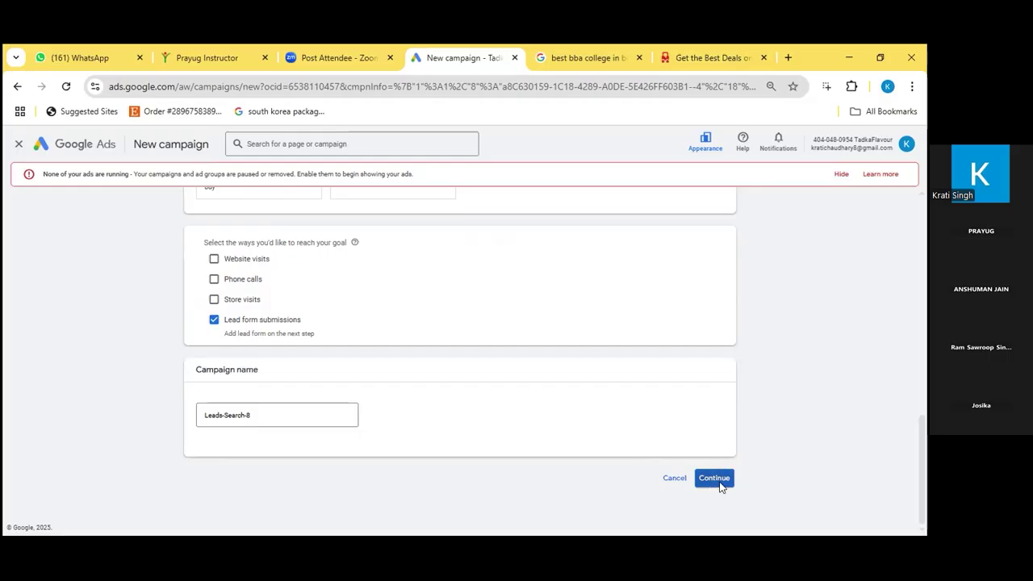
pyautogui.click(595, 438)
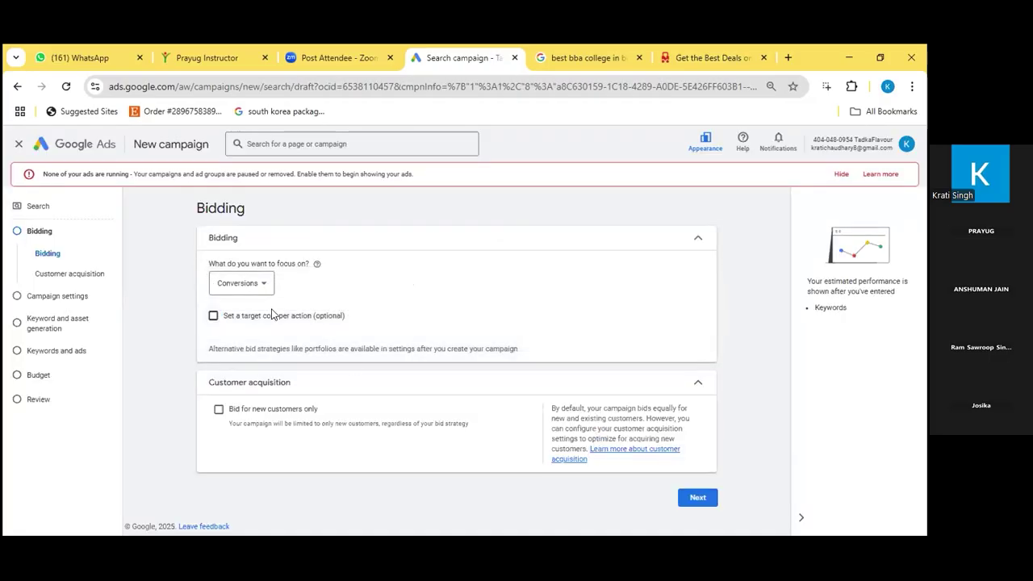
# - Go past customer acquisition to the campaign settings and turn broad match keywords off so that keyword match types are used
pyautogui.click(82, 278)
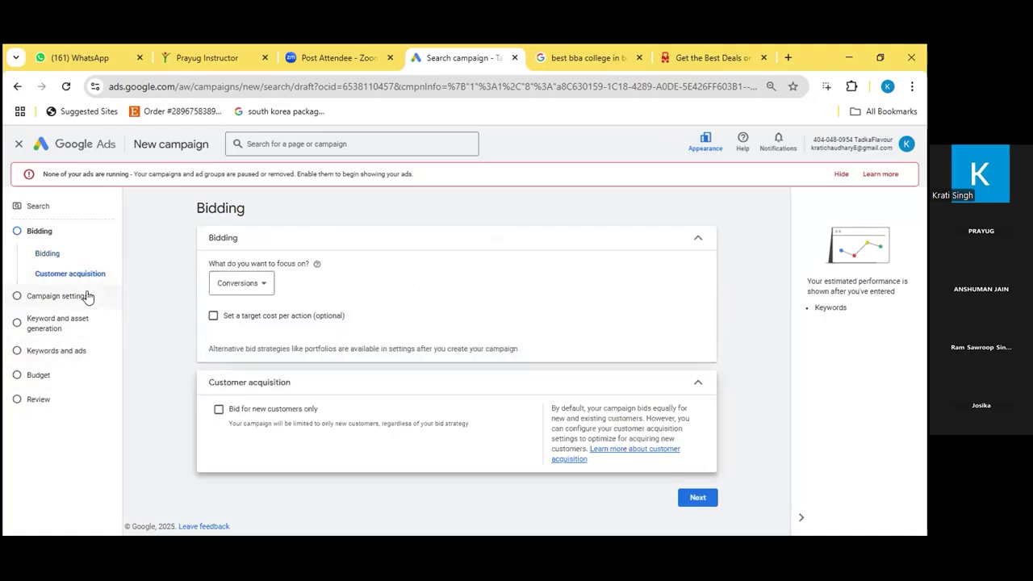
pyautogui.click(89, 297)
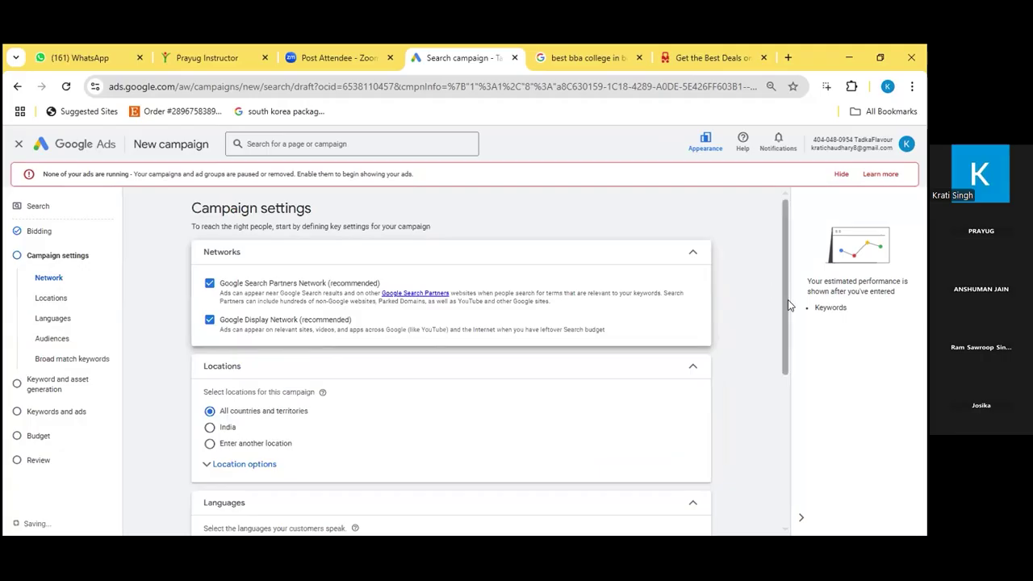
pyautogui.scroll(-5, 452, 371)
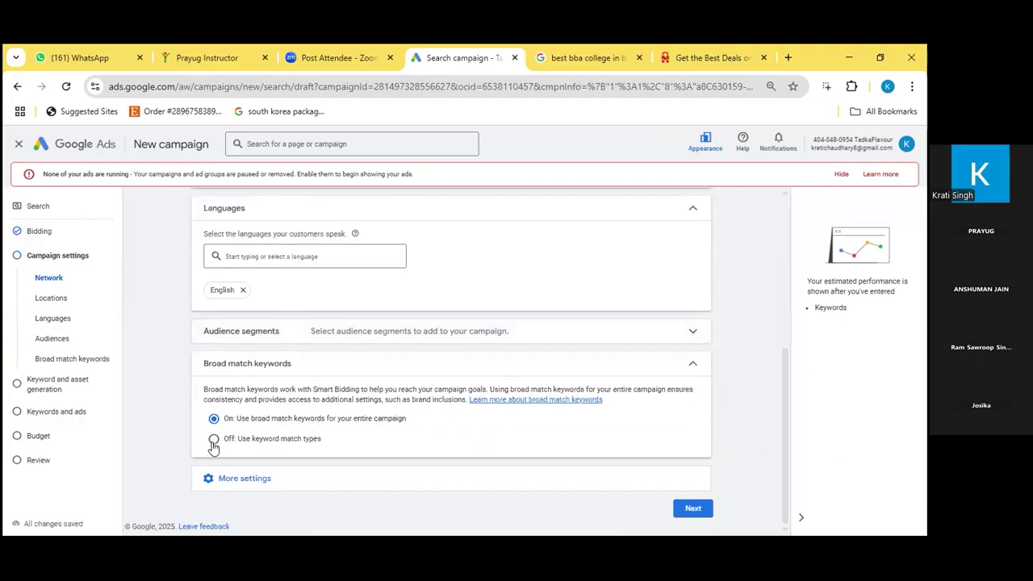
pyautogui.click(250, 443)
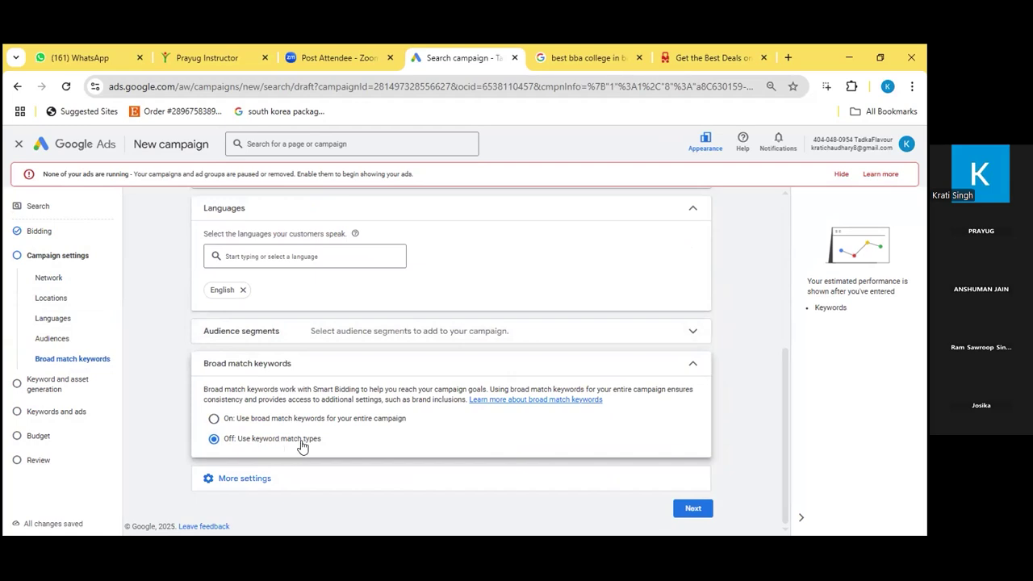
pyautogui.click(421, 334)
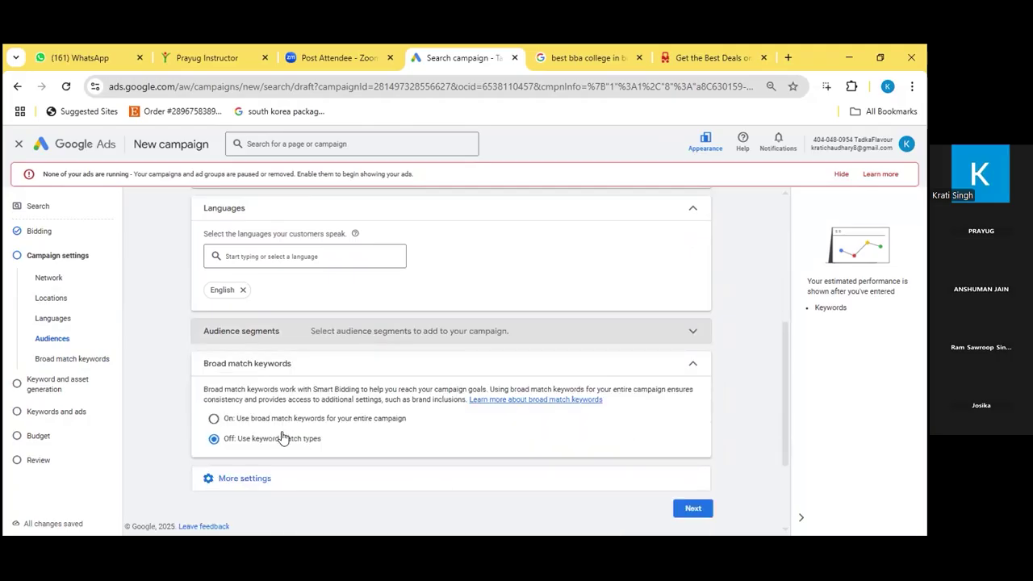
pyautogui.click(214, 420)
pyautogui.click(215, 440)
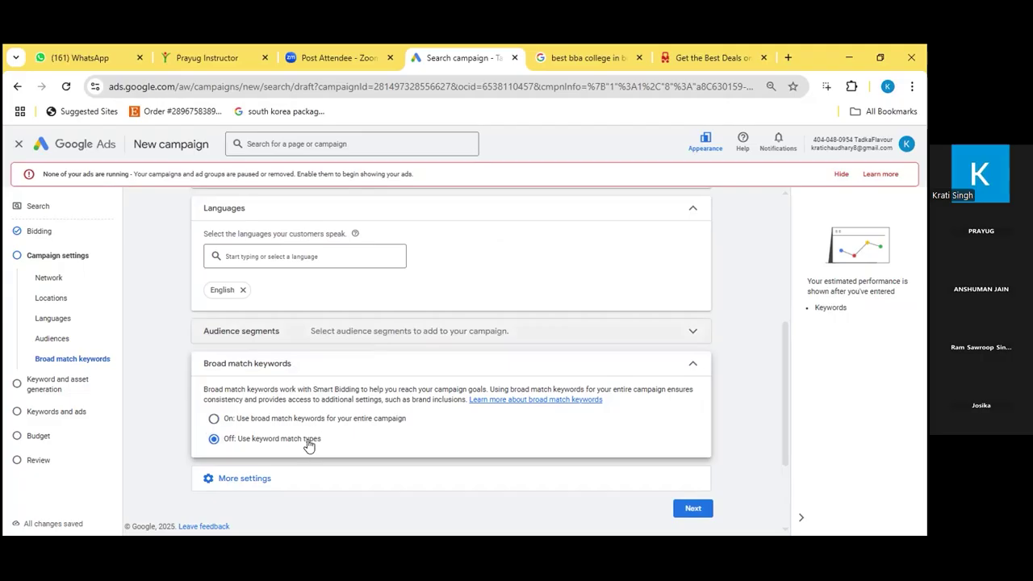
# - Examine the search and browse options for audience segments and the campaign's targeting setting, and collapse the section
pyautogui.click(686, 331)
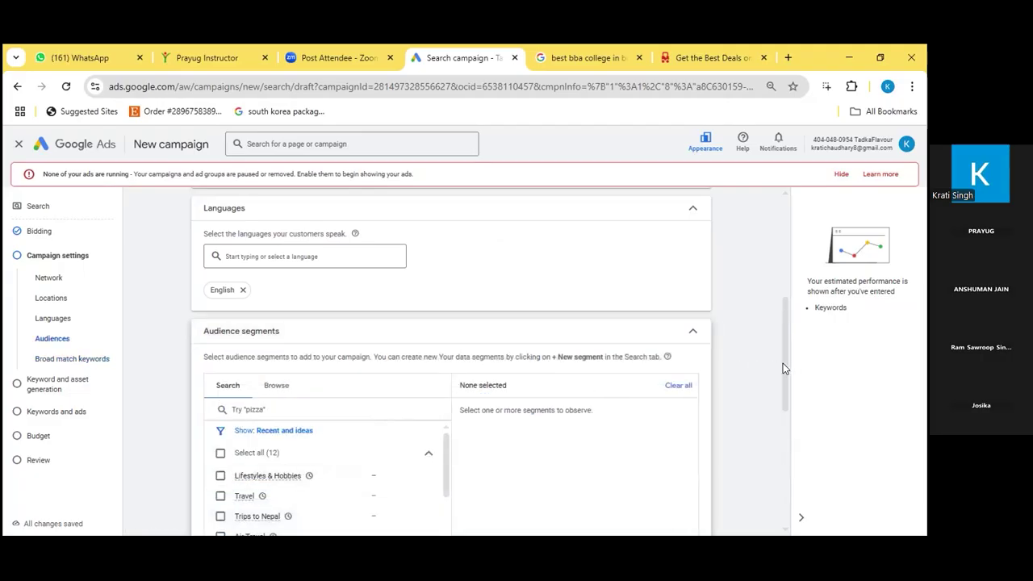
pyautogui.scroll(-1, 792, 396)
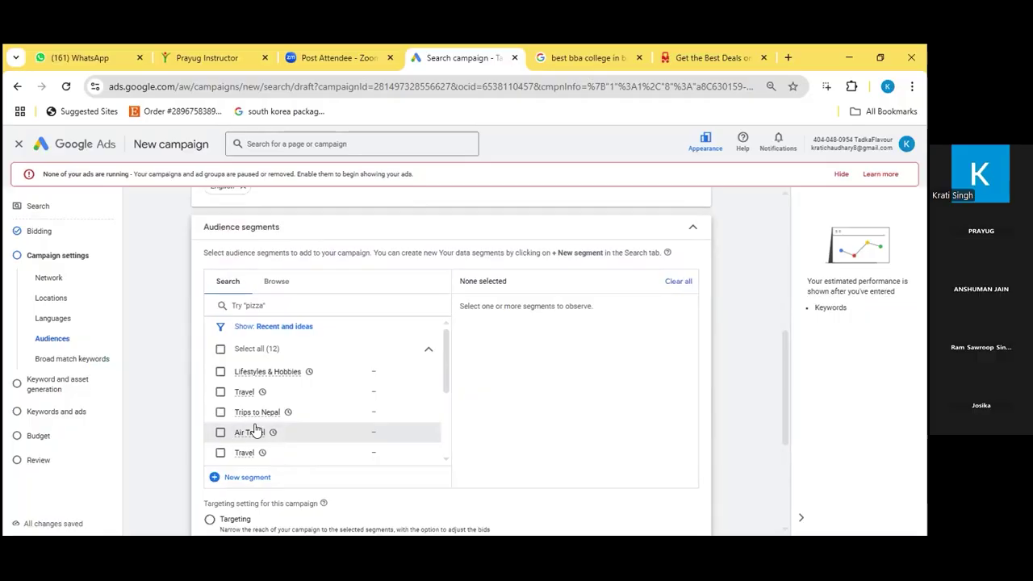
pyautogui.click(276, 282)
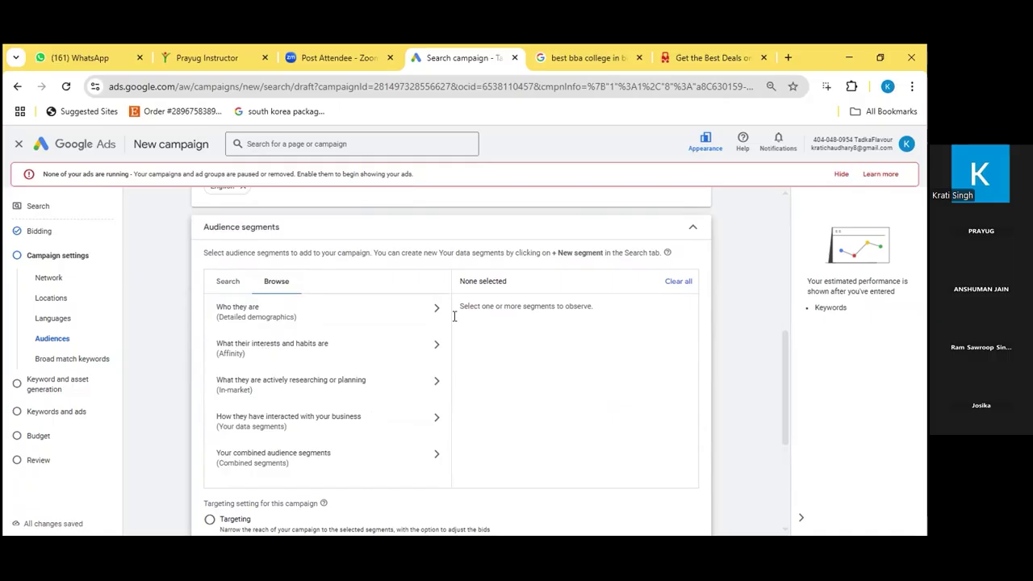
pyautogui.click(344, 316)
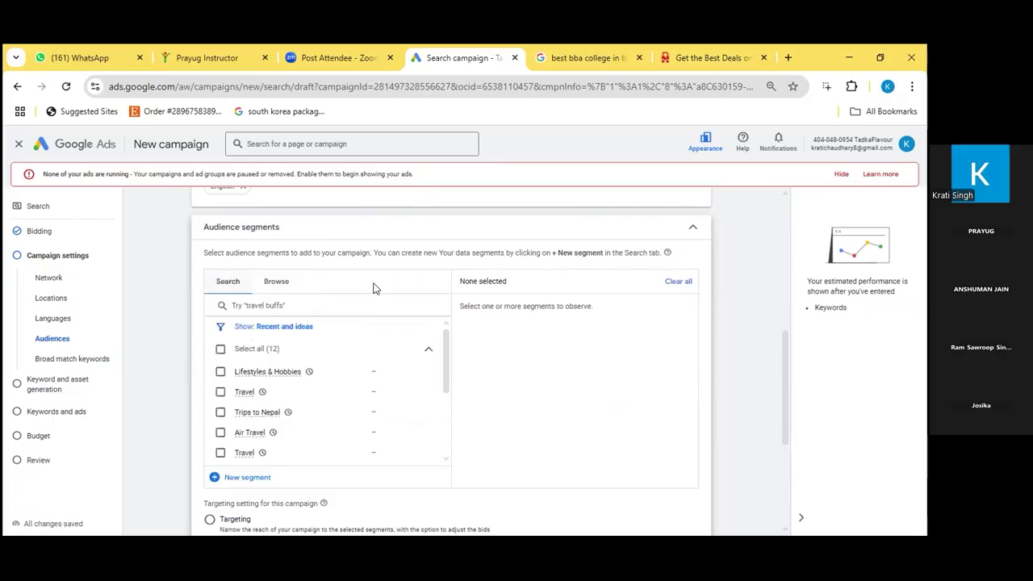
pyautogui.moveTo(784, 391); pyautogui.dragTo(808, 460)
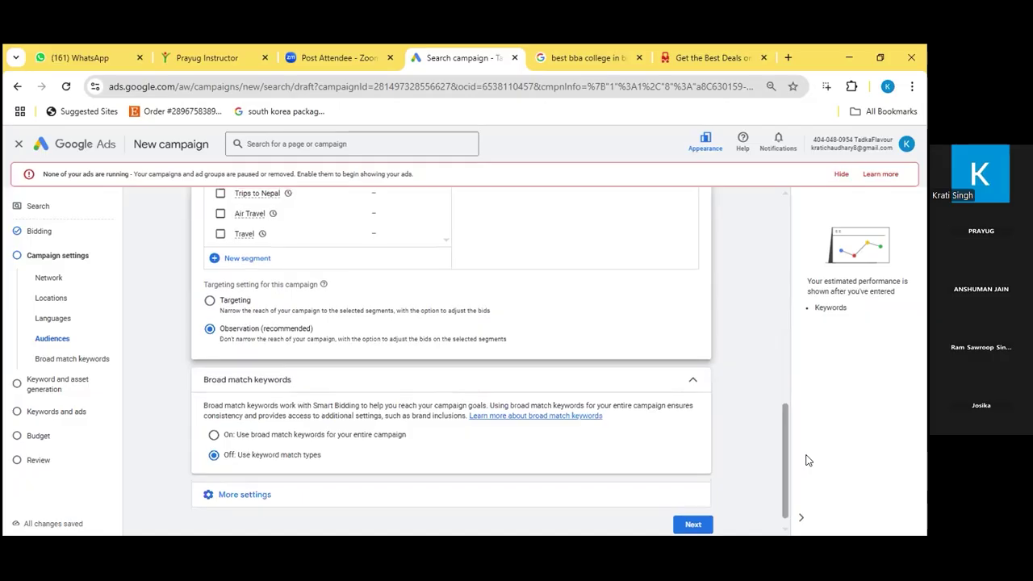
pyautogui.click(785, 337)
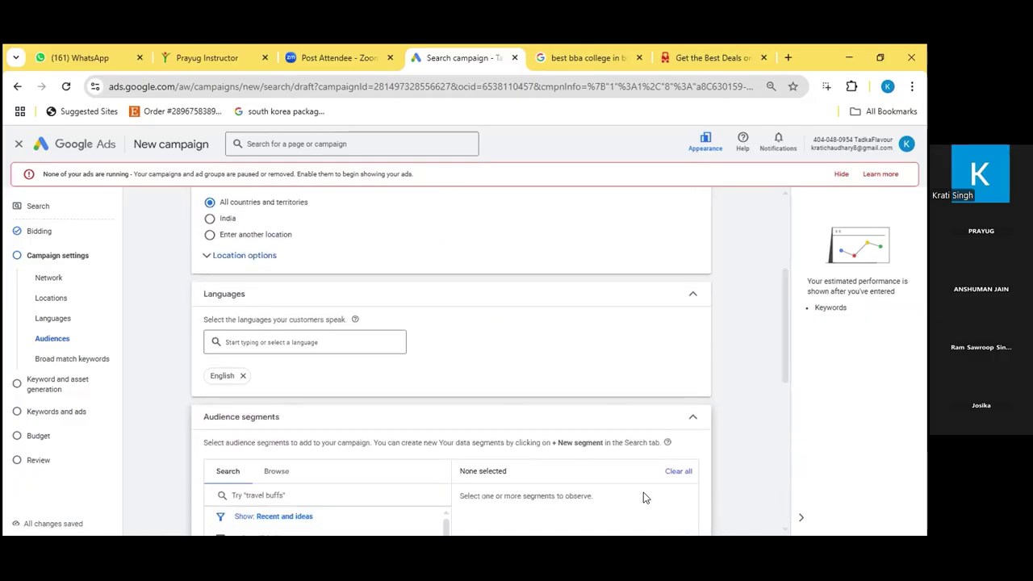
pyautogui.click(692, 423)
pyautogui.moveTo(786, 364); pyautogui.dragTo(814, 459)
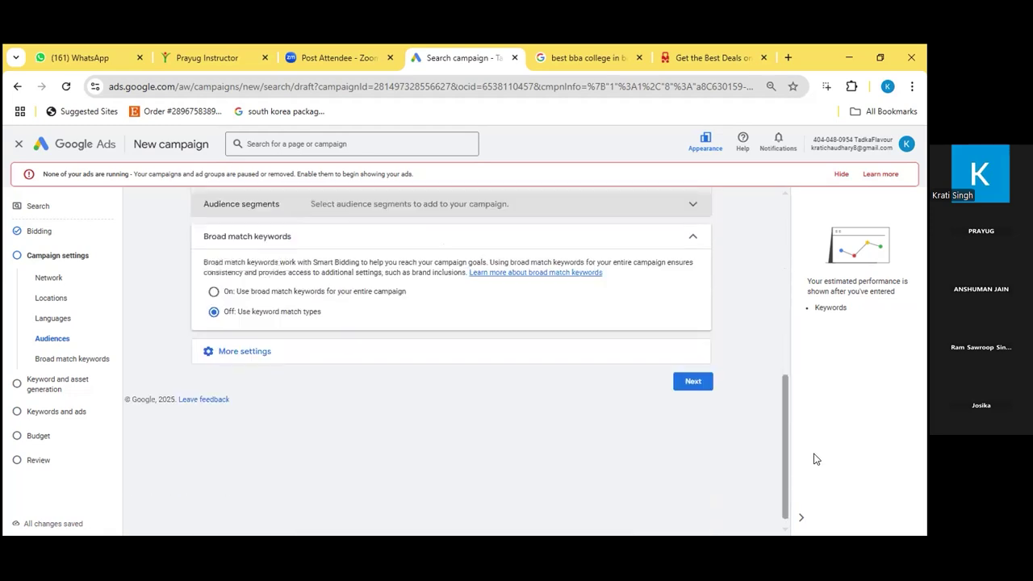
# - Pass through keyword and asset generation without a final URL and open the Keywords and ads page
pyautogui.click(85, 387)
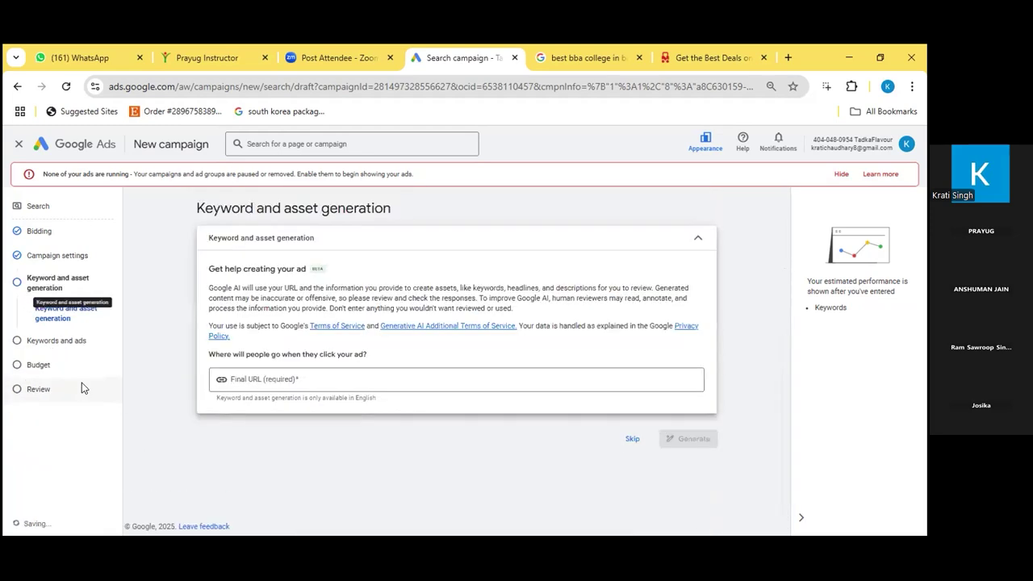
pyautogui.click(80, 284)
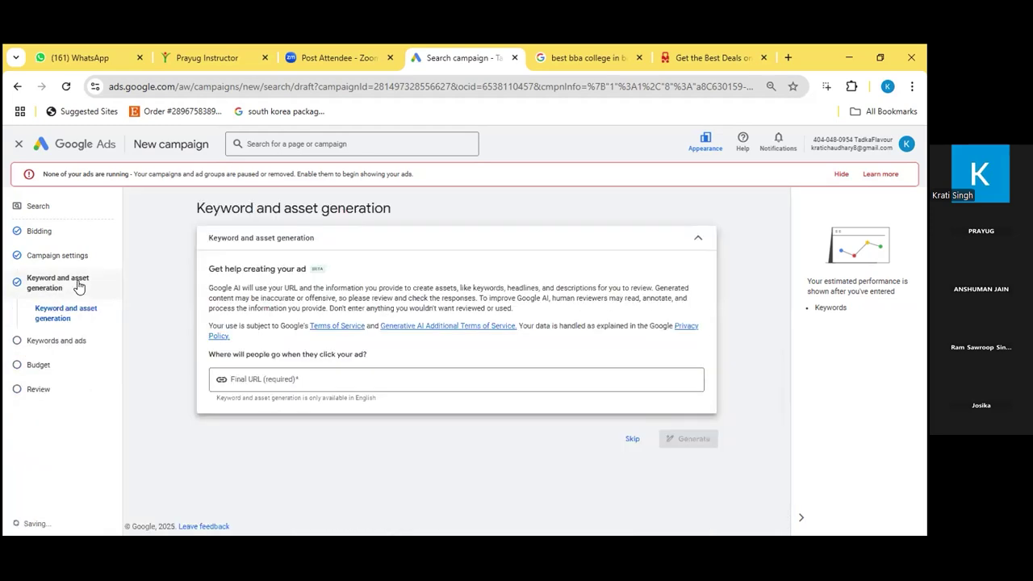
pyautogui.click(73, 343)
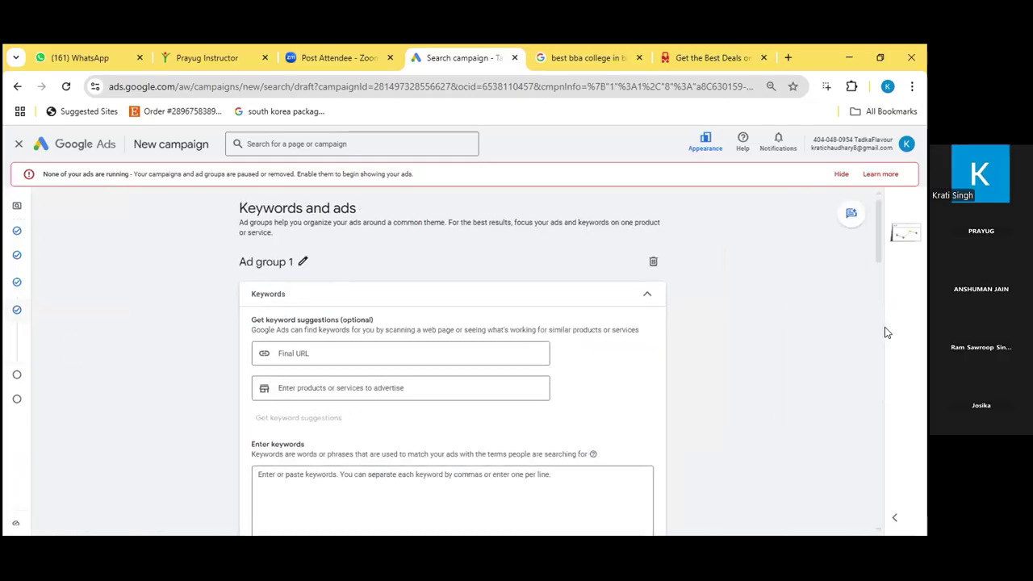
# - Review the ad group form down to the callouts, expand the additional asset types and look through promotions to apps
pyautogui.scroll(-5, 885, 327)
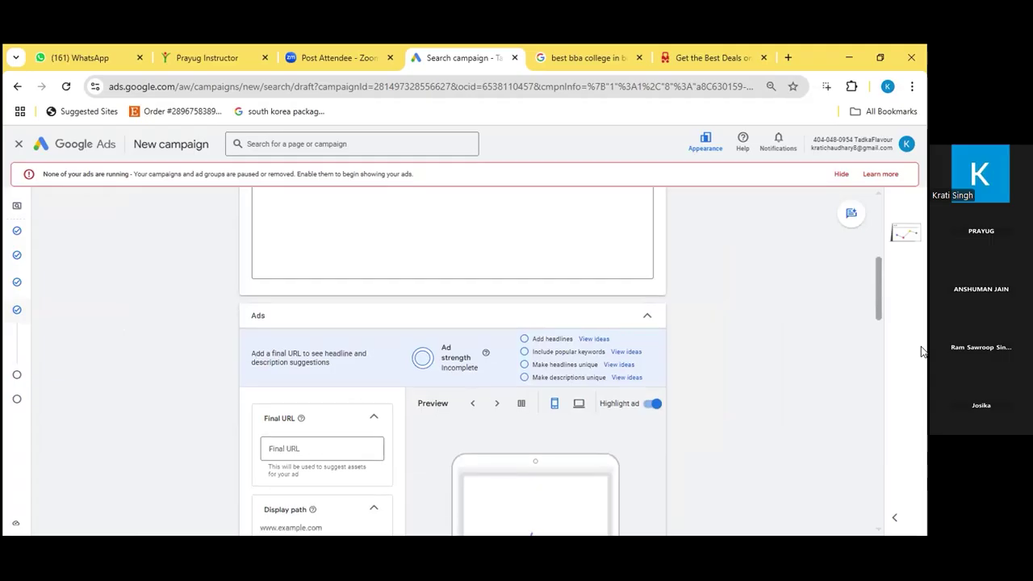
pyautogui.scroll(-10, 920, 403)
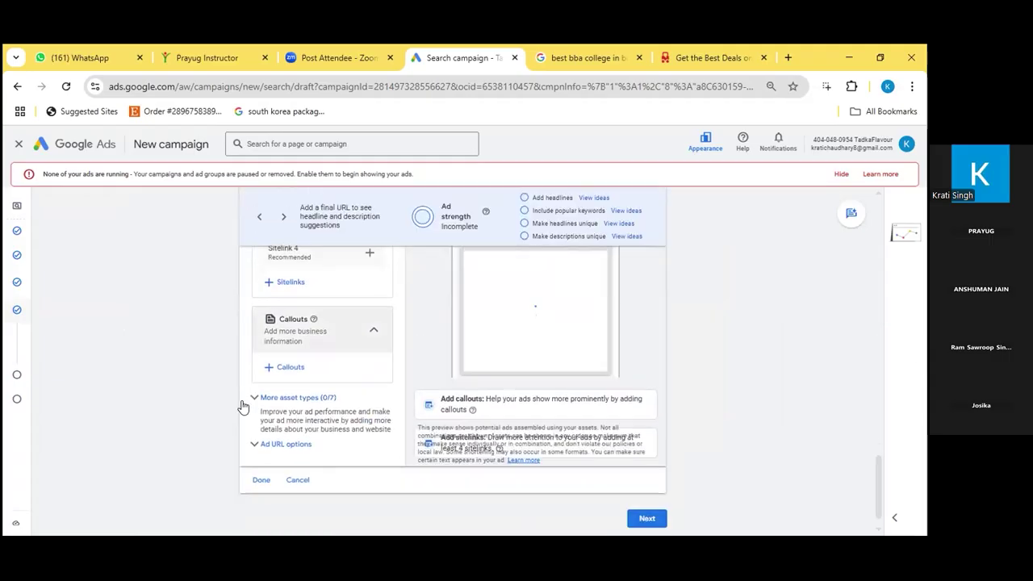
pyautogui.click(256, 397)
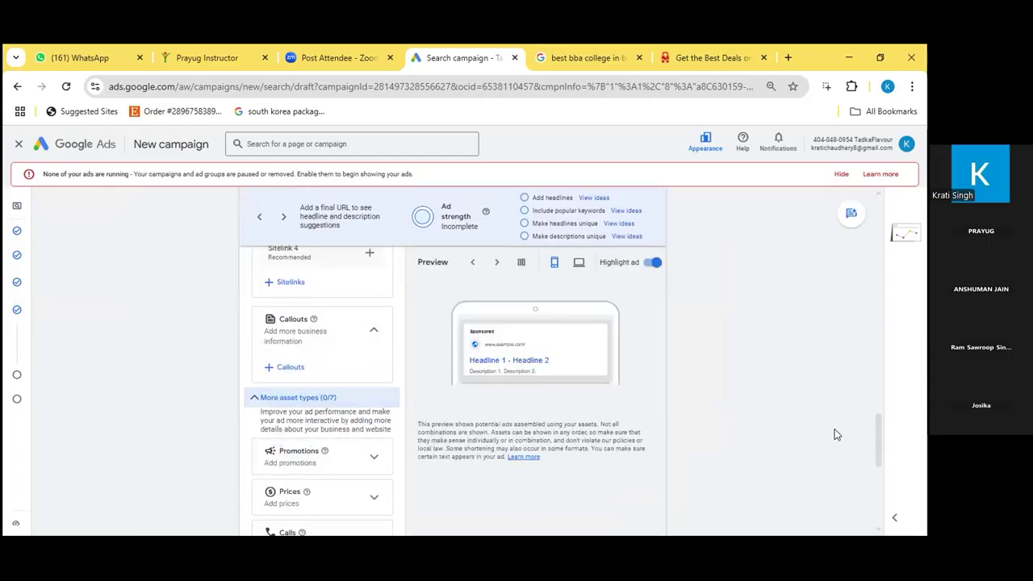
pyautogui.moveTo(878, 459); pyautogui.dragTo(892, 515)
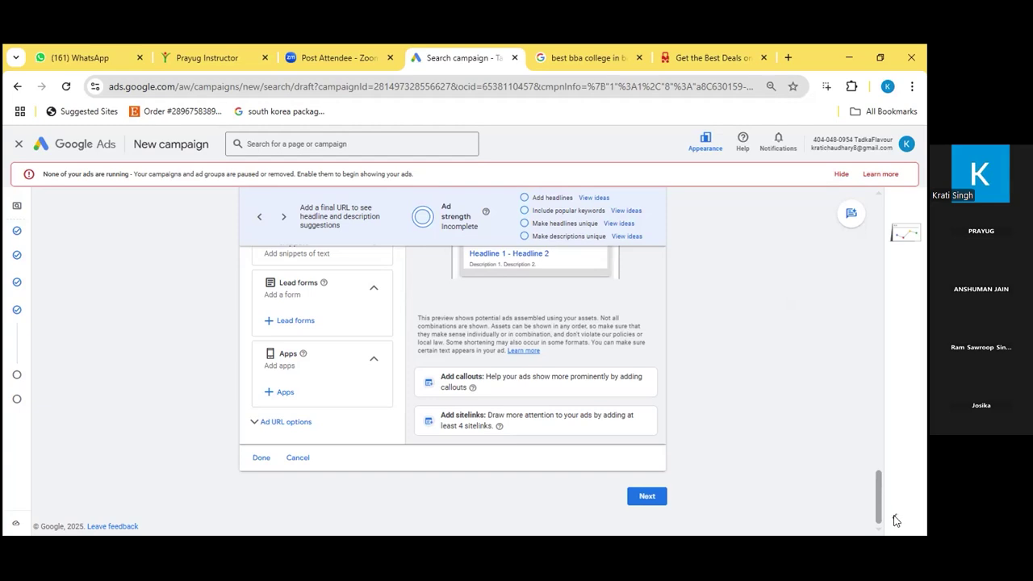
pyautogui.scroll(4, 889, 476)
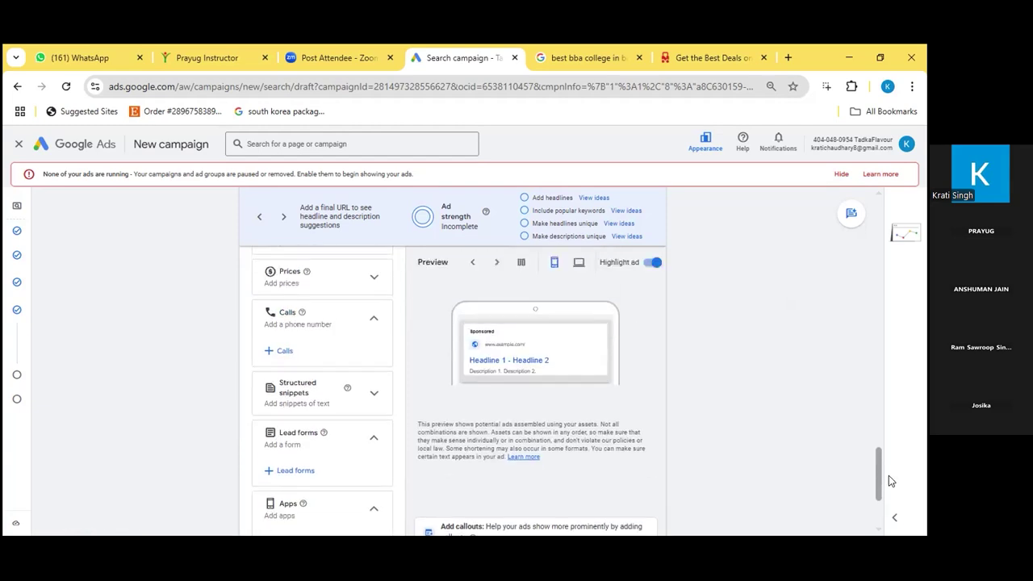
pyautogui.scroll(1, 888, 469)
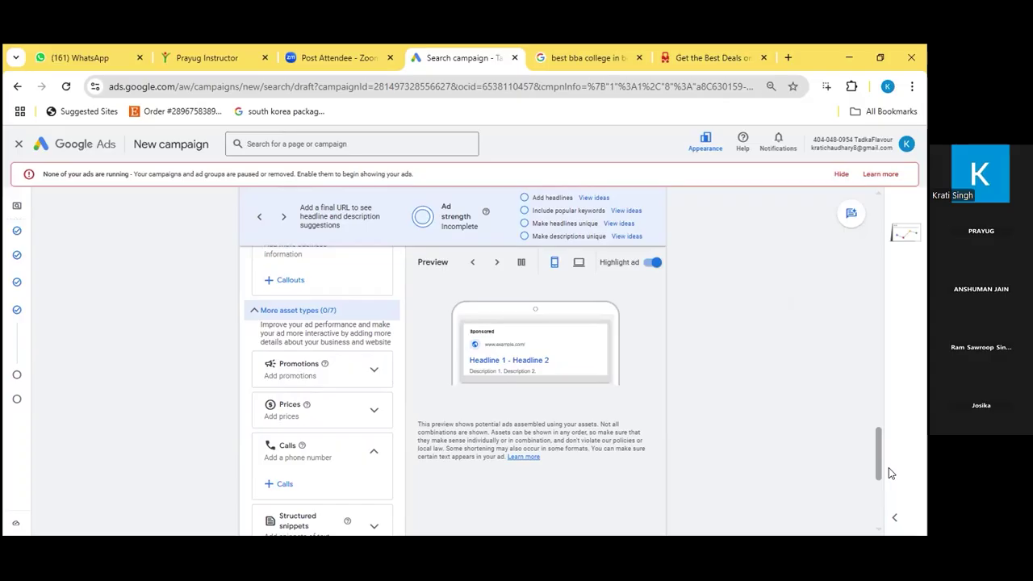
pyautogui.scroll(-4, 897, 501)
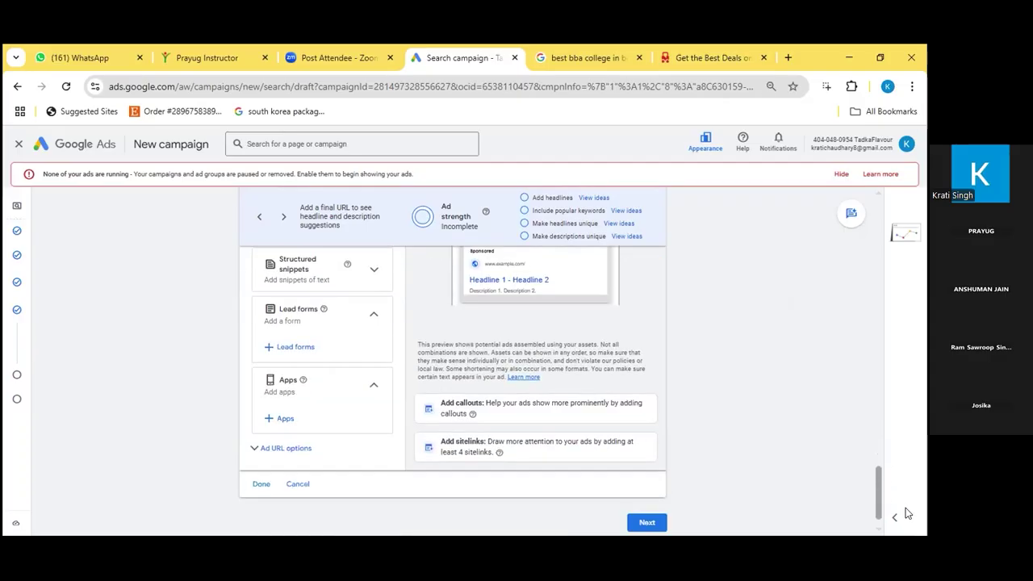
pyautogui.moveTo(18, 392)
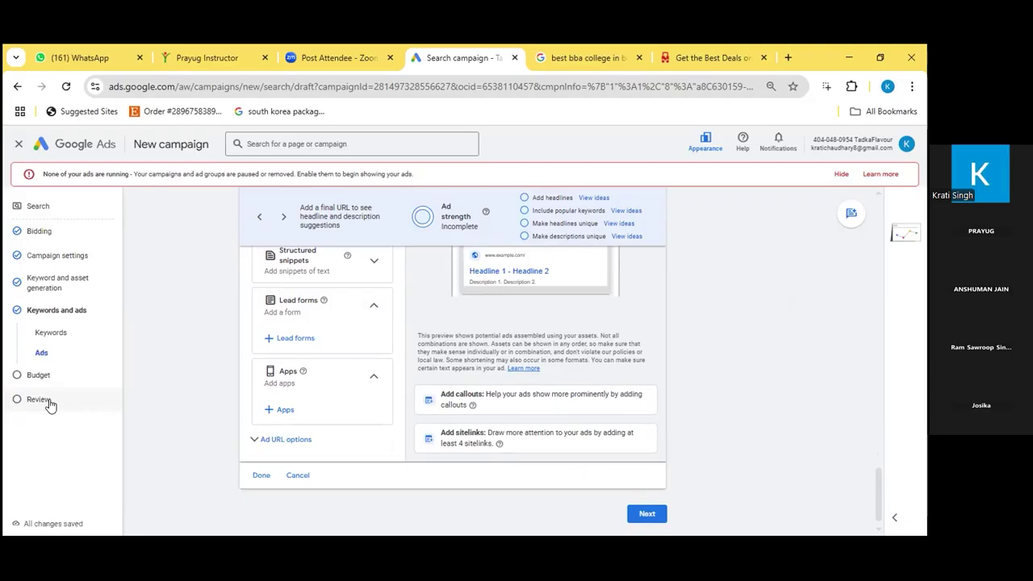
# - View the campaign's Budget page and return to the end of the ad form under Keywords and ads
pyautogui.click(47, 380)
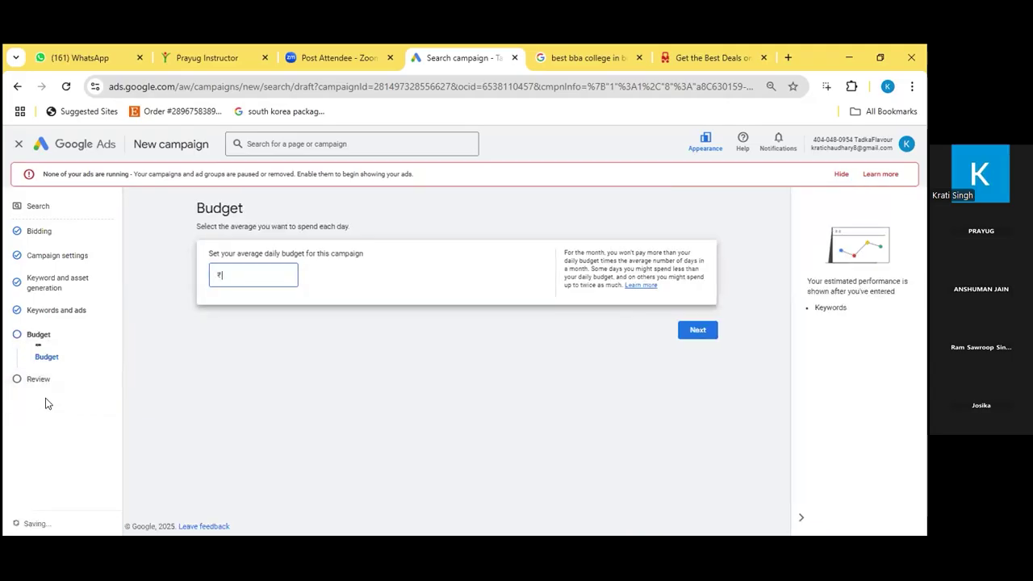
pyautogui.click(57, 310)
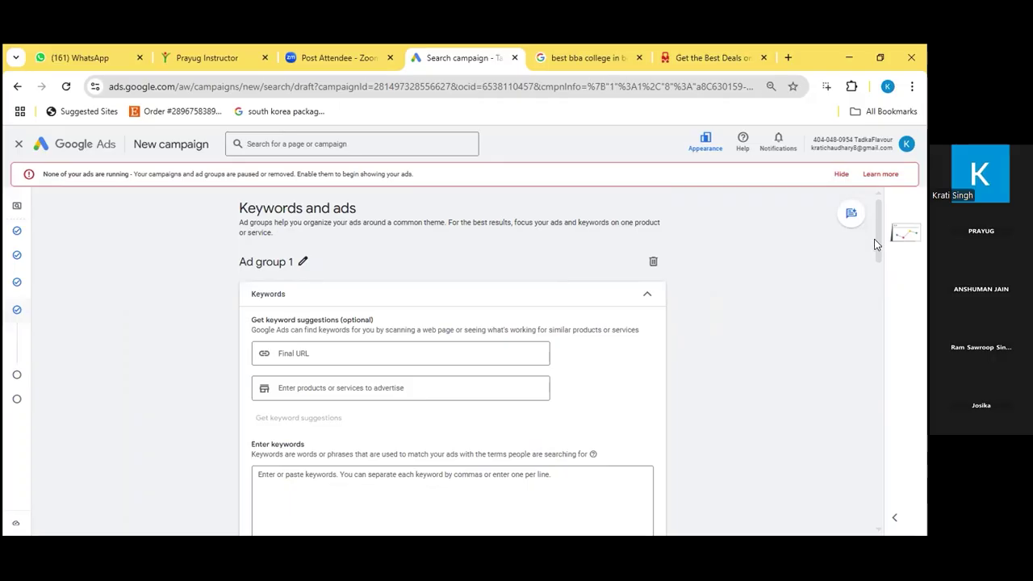
pyautogui.moveTo(878, 254); pyautogui.dragTo(916, 492)
pyautogui.scroll(-3, 914, 488)
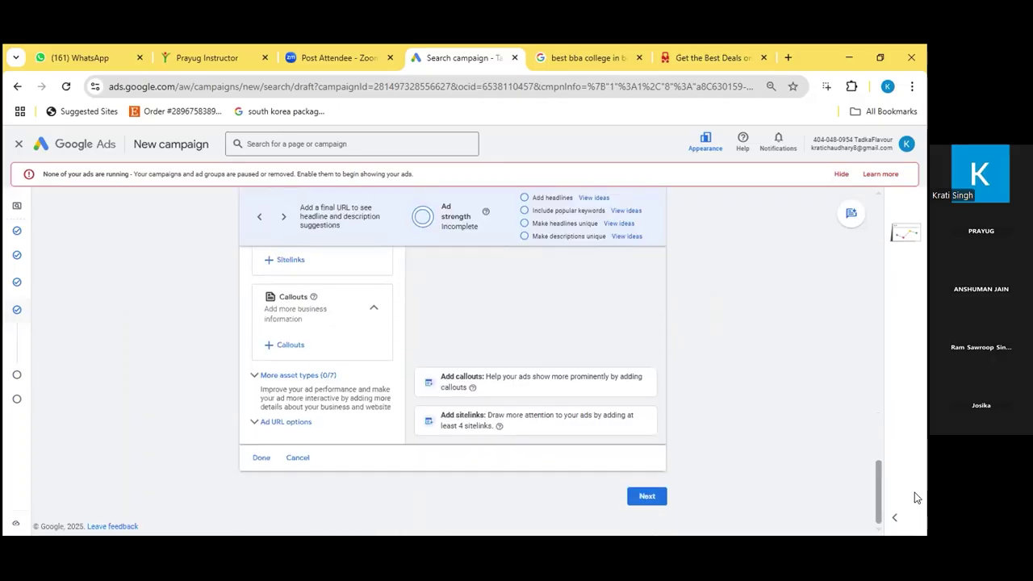
# - Expand the additional asset types of the ad and open a new campaign-level lead form
pyautogui.click(293, 375)
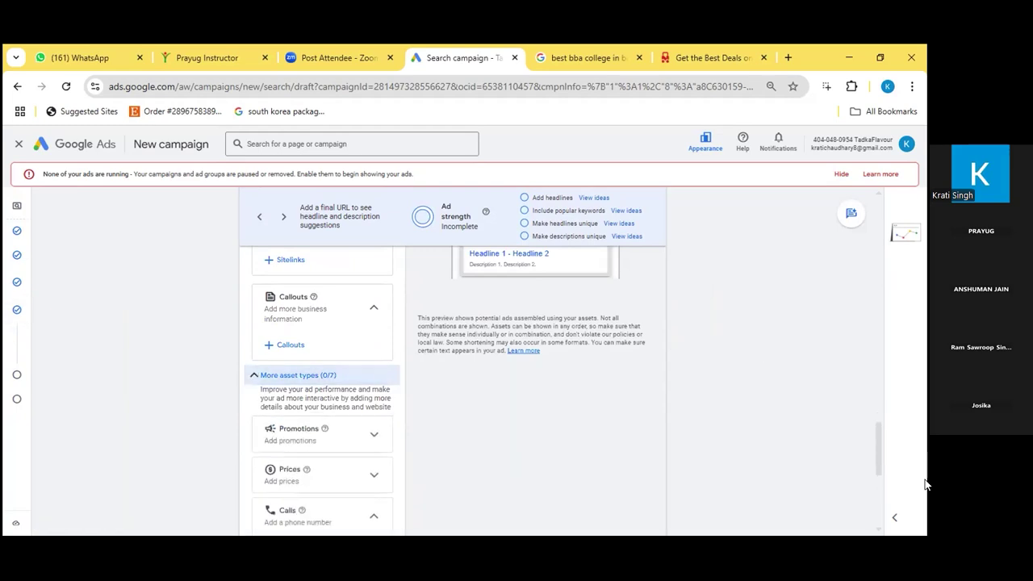
pyautogui.scroll(-4, 886, 491)
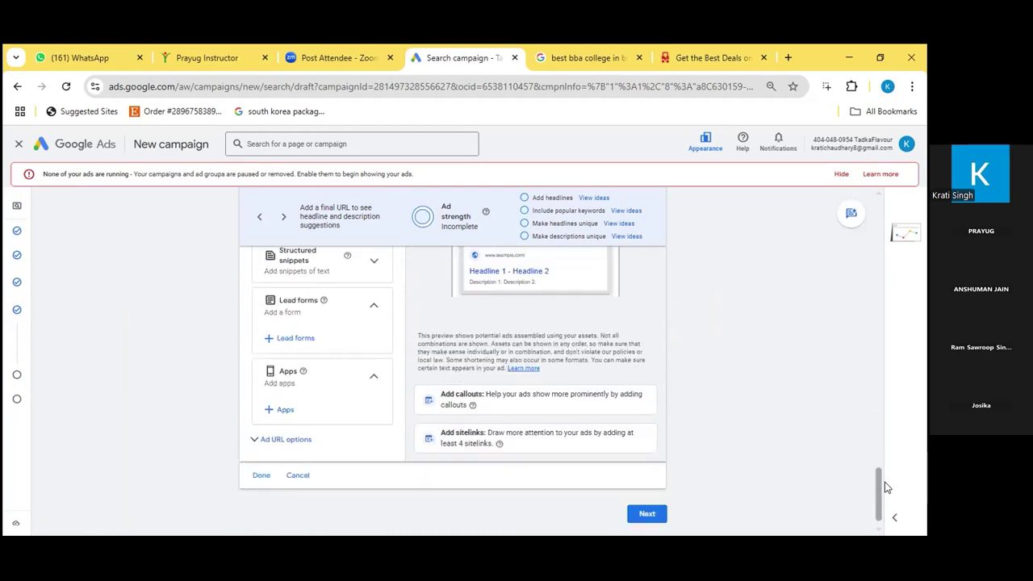
pyautogui.scroll(1, 355, 394)
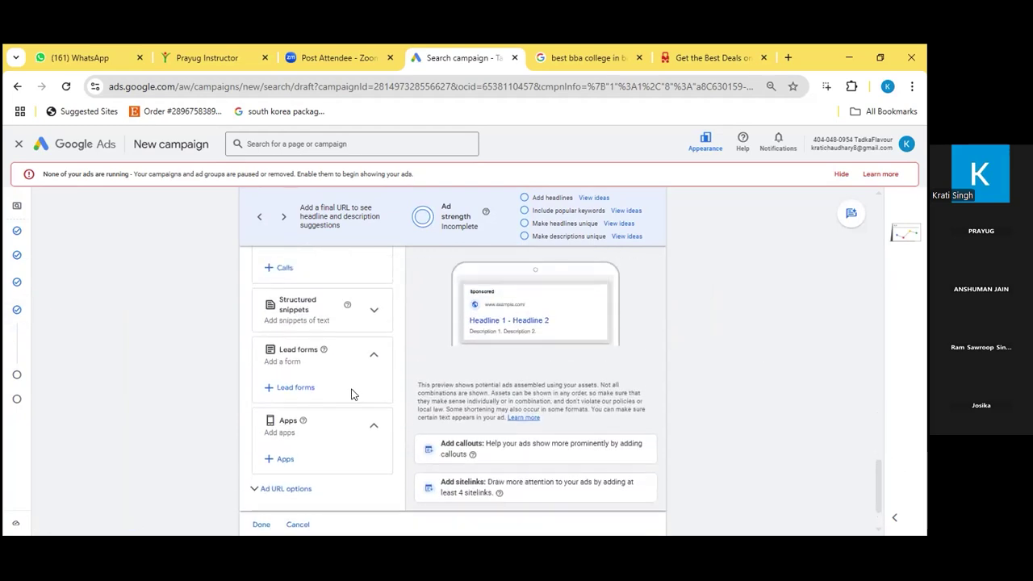
pyautogui.click(298, 387)
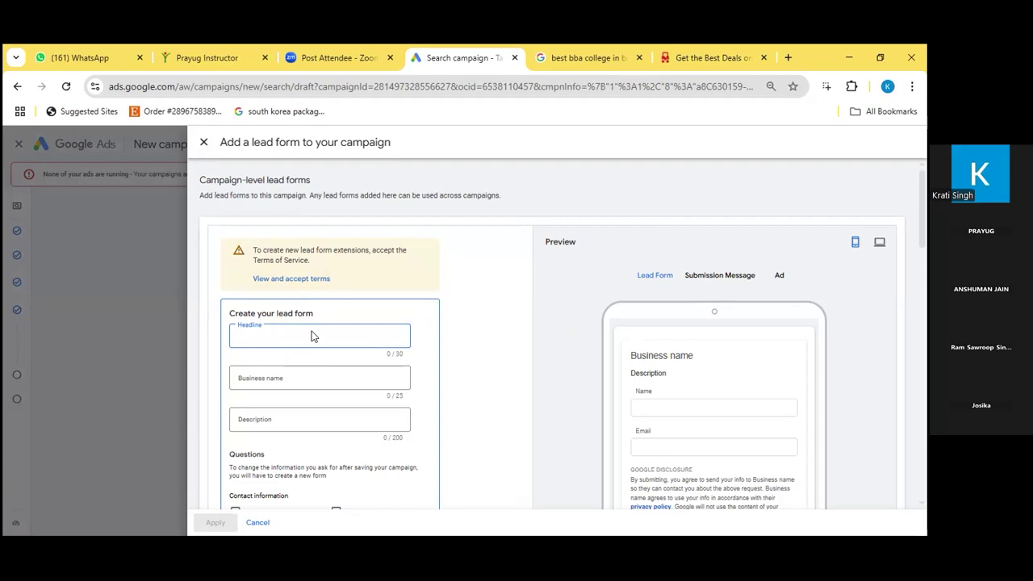
# - Give the lead form the headline "best offer on holi" and the business name "Zzapkart"
pyautogui.write('best offer on holi')
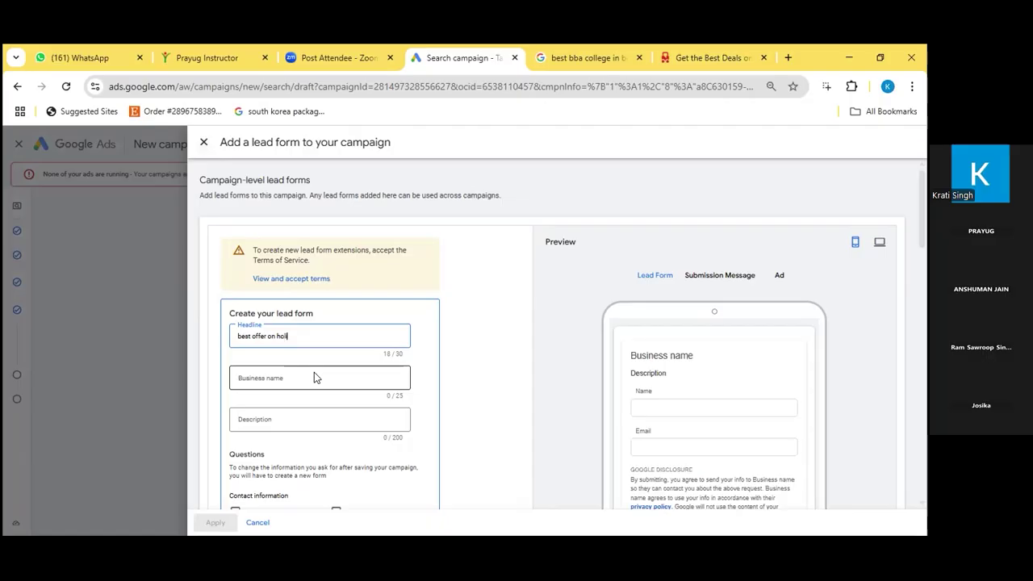
pyautogui.click(304, 377)
pyautogui.write('Z')
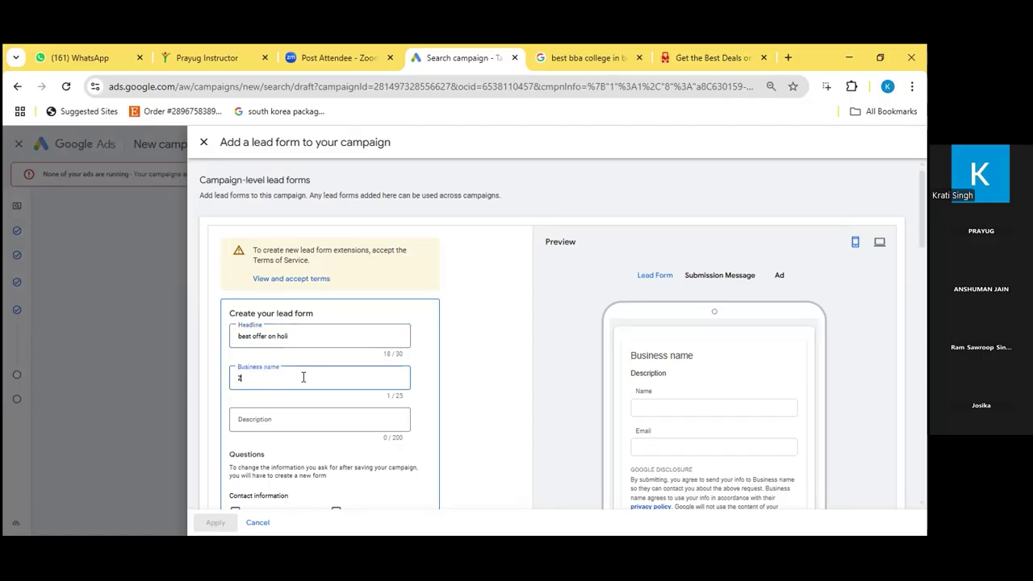
pyautogui.write('zapkart')
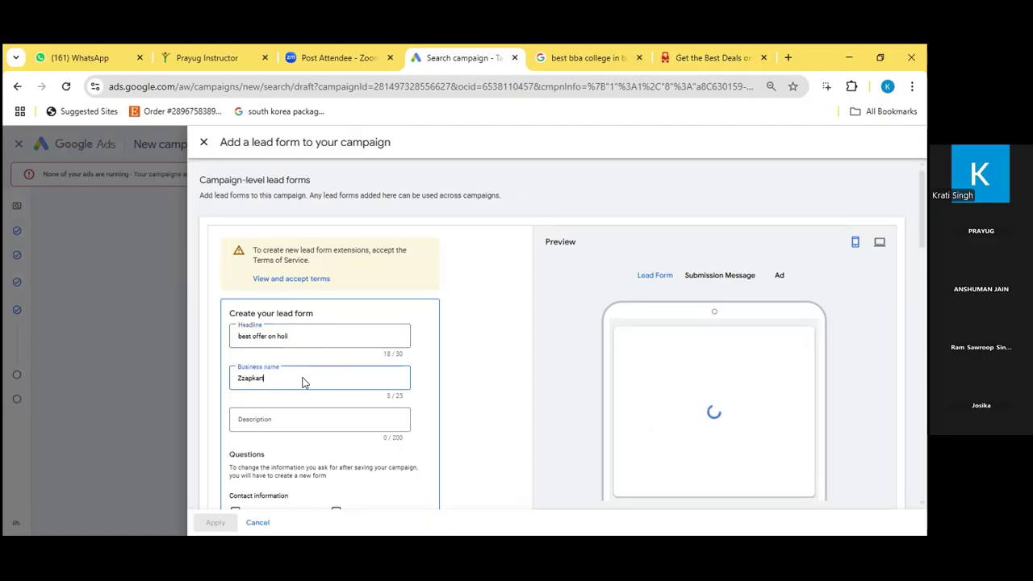
# - Enter "Best T-shirt store" as the lead form's description
pyautogui.click(317, 423)
pyautogui.write('Best T0short')
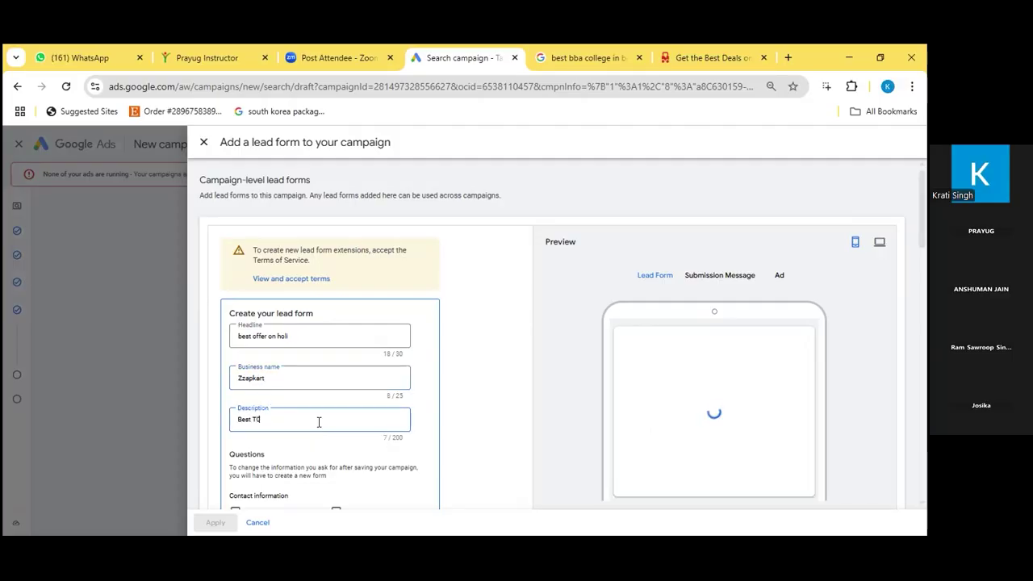
pyautogui.press('BackSpace')
pyautogui.press('BackSpace')
pyautogui.press('BackSpace')
pyautogui.press('BackSpace')
pyautogui.press('BackSpace')
pyautogui.press('BackSpace')
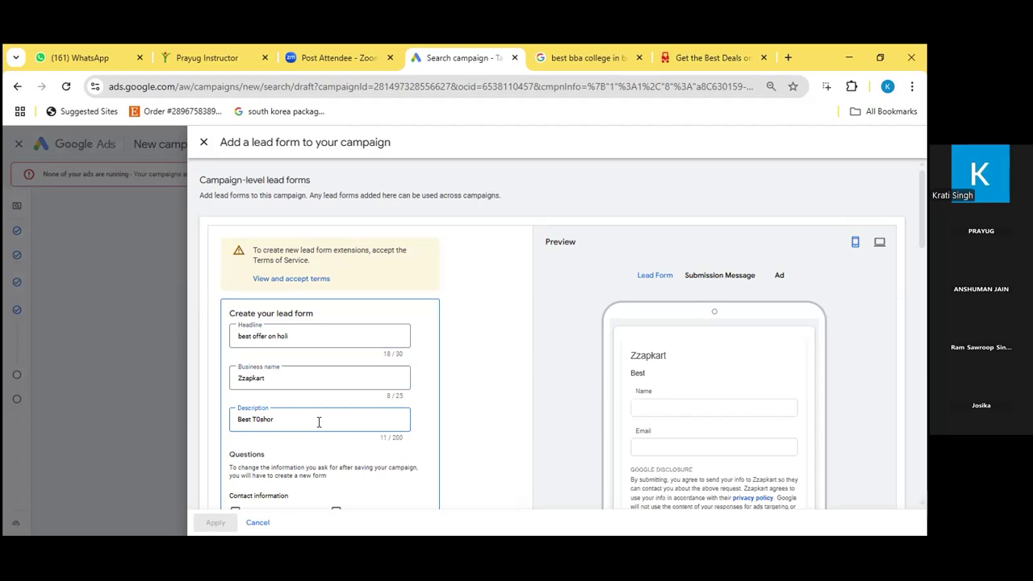
pyautogui.write('000')
pyautogui.press('BackSpace')
pyautogui.press('BackSpace')
pyautogui.press('BackSpace')
pyautogui.write('-sh')
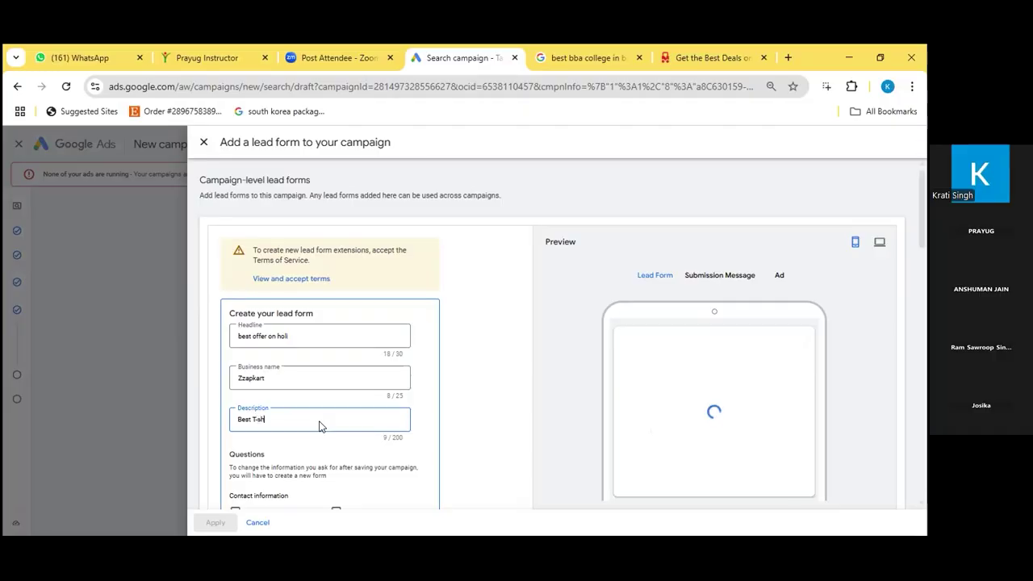
pyautogui.write('irts')
pyautogui.press('BackSpace')
pyautogui.write('store')
# - Ask for full name, city, phone number and email in the lead form's contact information questions
pyautogui.moveTo(923, 203); pyautogui.dragTo(926, 250)
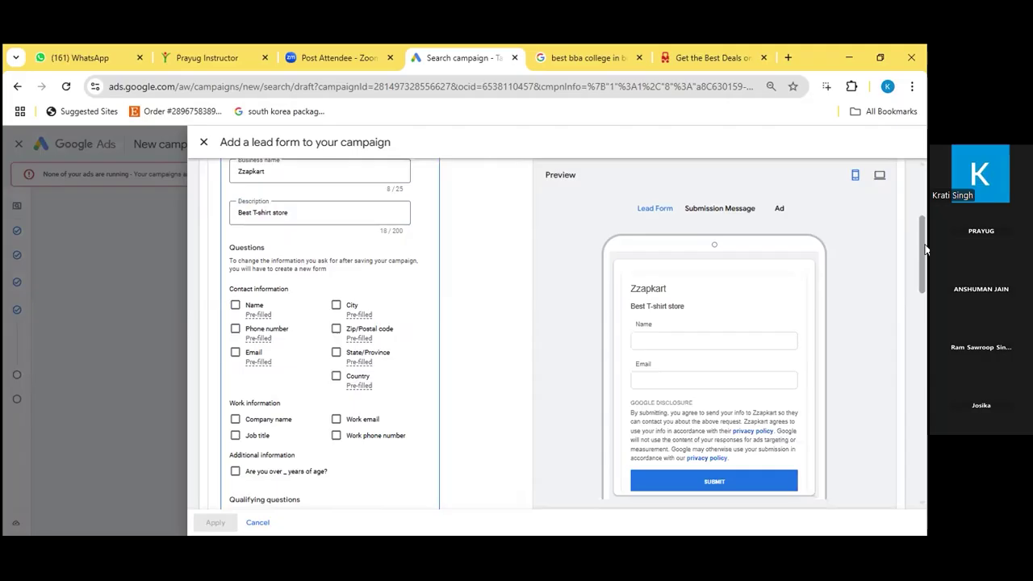
pyautogui.click(235, 305)
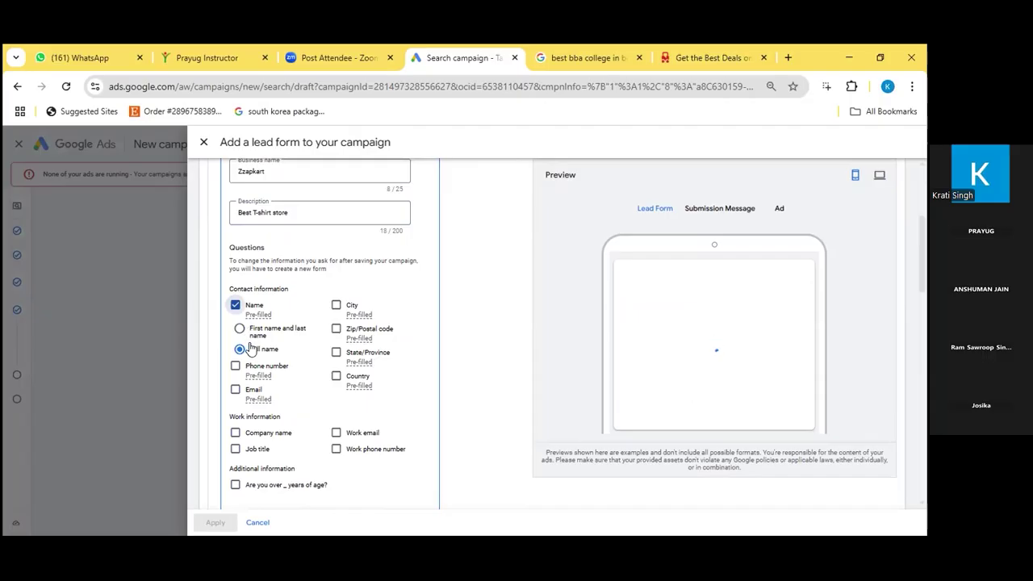
pyautogui.click(336, 307)
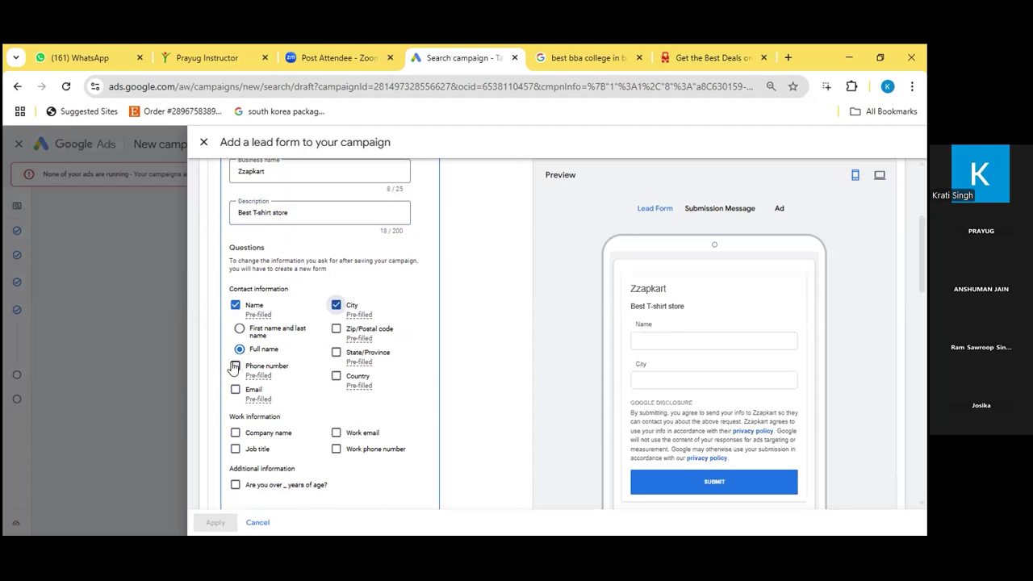
pyautogui.click(235, 366)
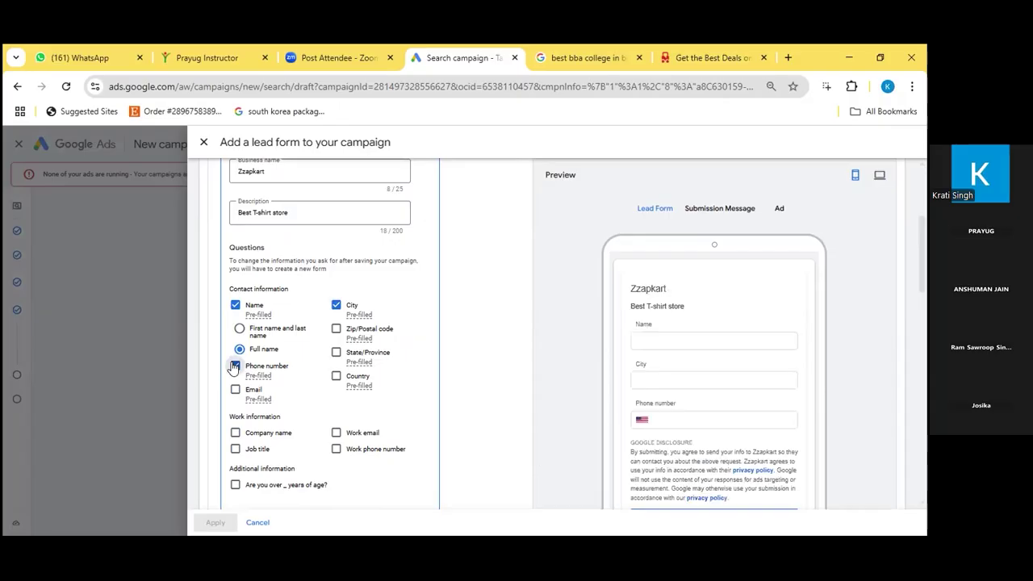
pyautogui.click(234, 389)
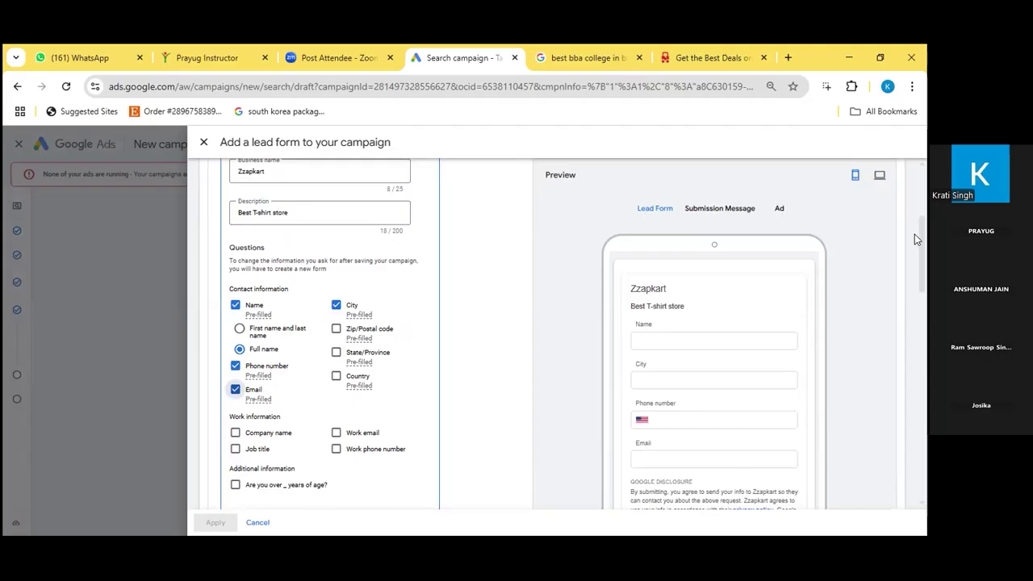
# - Look at the lead form's privacy policy URL field and the categories of qualifying questions
pyautogui.moveTo(923, 241); pyautogui.dragTo(927, 314)
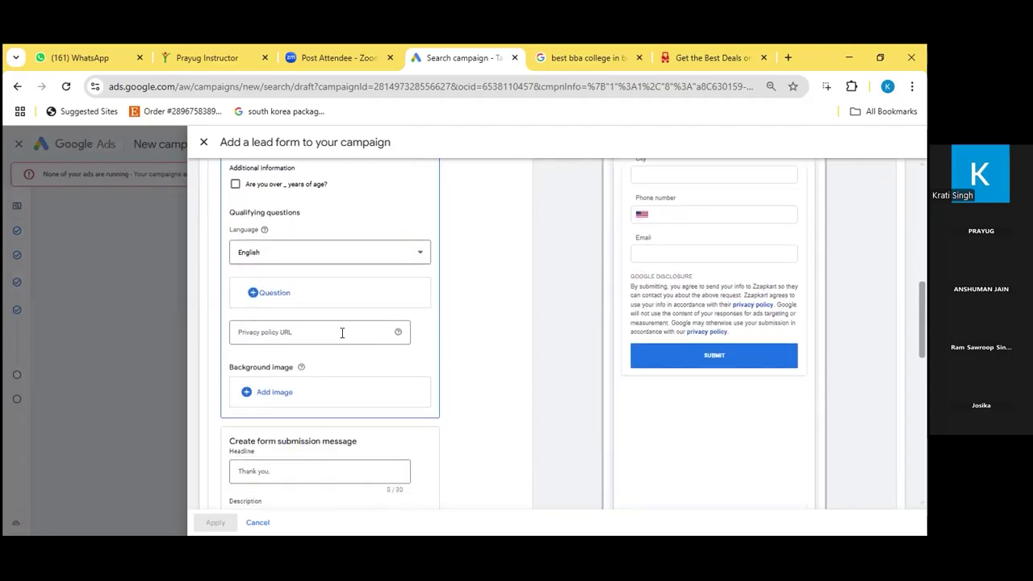
pyautogui.click(342, 333)
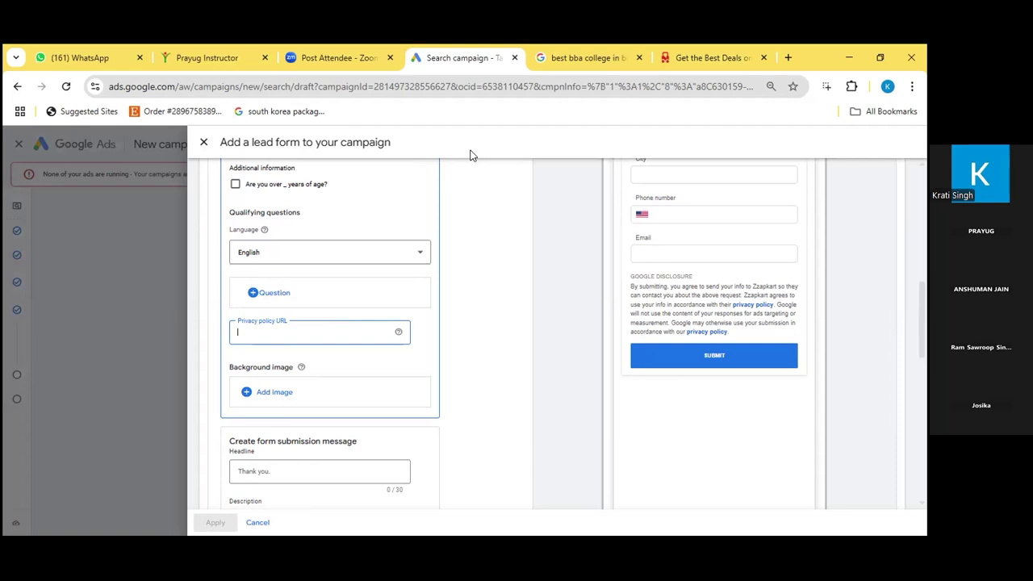
pyautogui.click(268, 294)
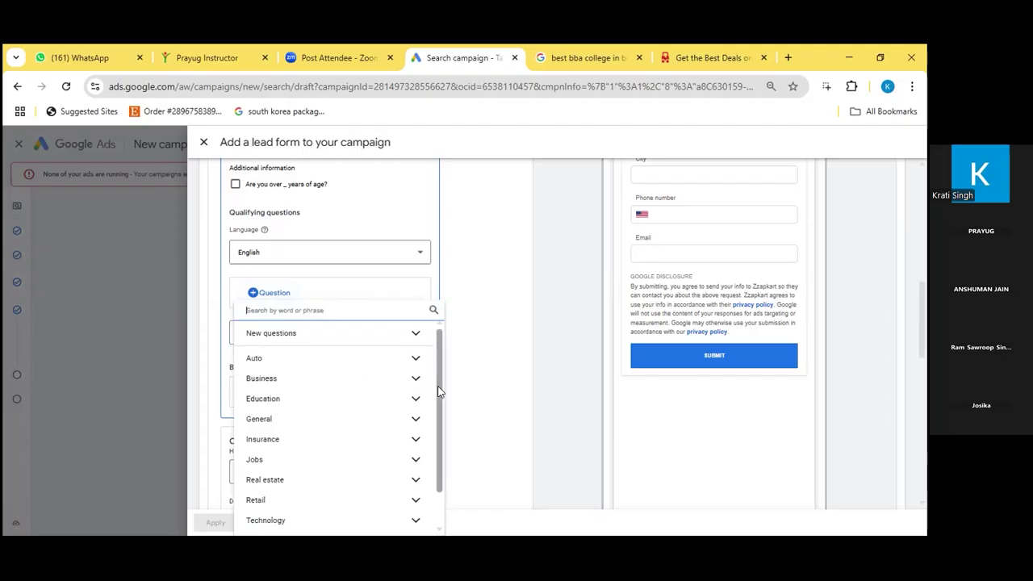
pyautogui.scroll(-2, 450, 442)
pyautogui.click(527, 398)
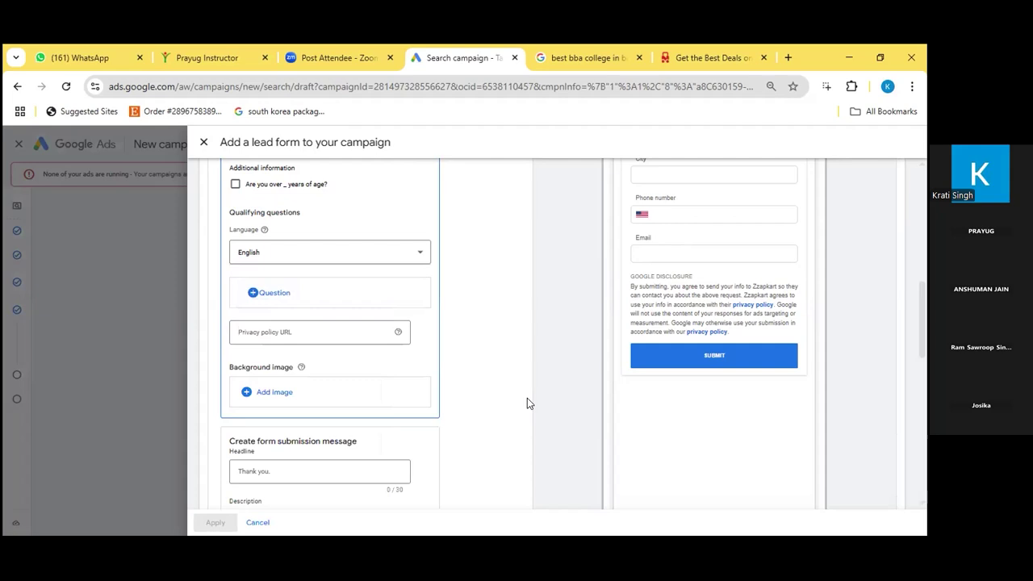
# - Review the form submission message and its call-to-action options, and close the lead form without applying it
pyautogui.moveTo(925, 288); pyautogui.dragTo(926, 345)
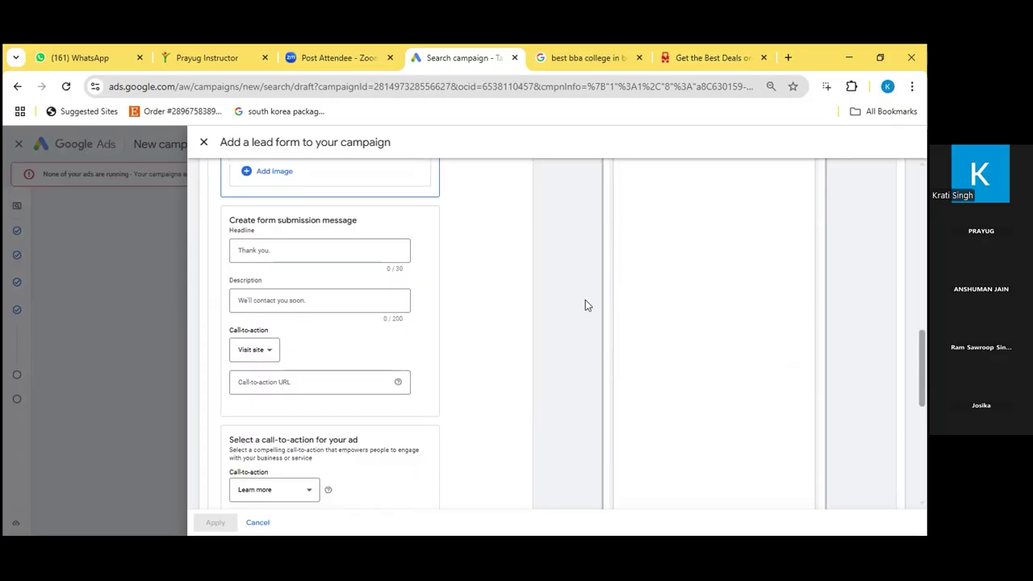
pyautogui.click(261, 351)
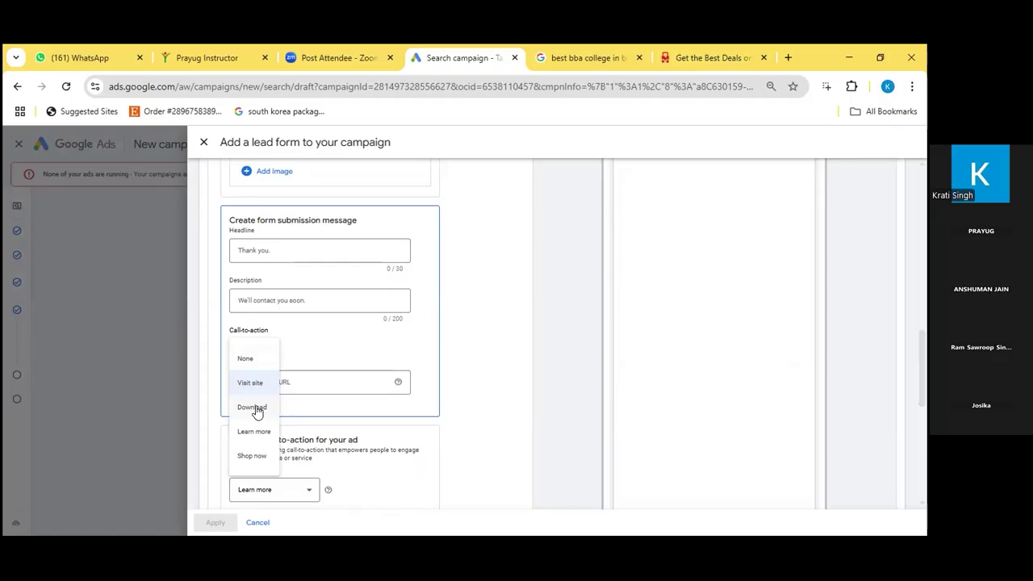
pyautogui.click(352, 346)
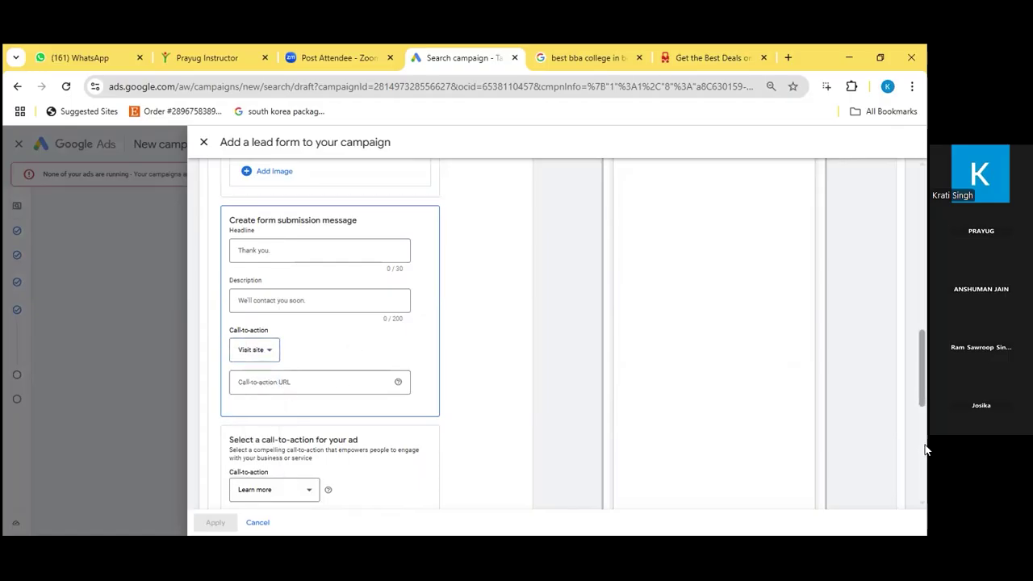
pyautogui.scroll(-8, 926, 450)
pyautogui.moveTo(926, 485); pyautogui.dragTo(914, 191)
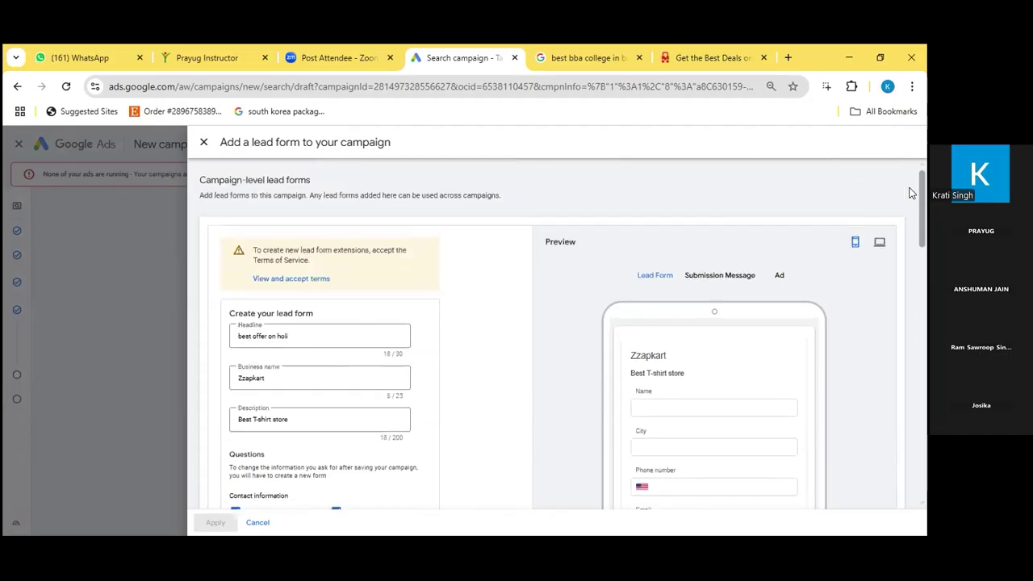
pyautogui.click(204, 142)
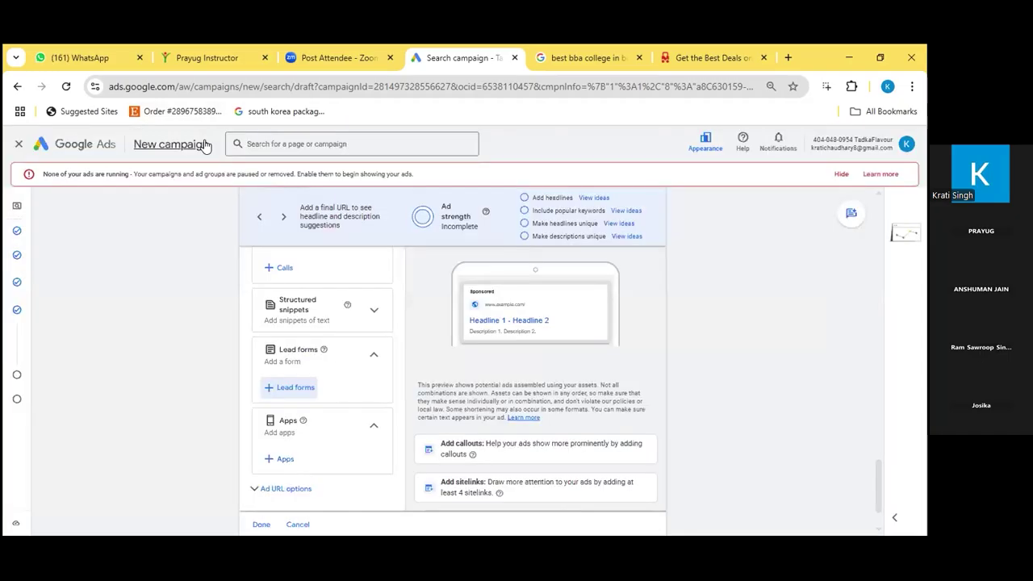
# - Leave the campaign draft and expand the drafts in progress in the account's campaigns list
pyautogui.click(16, 144)
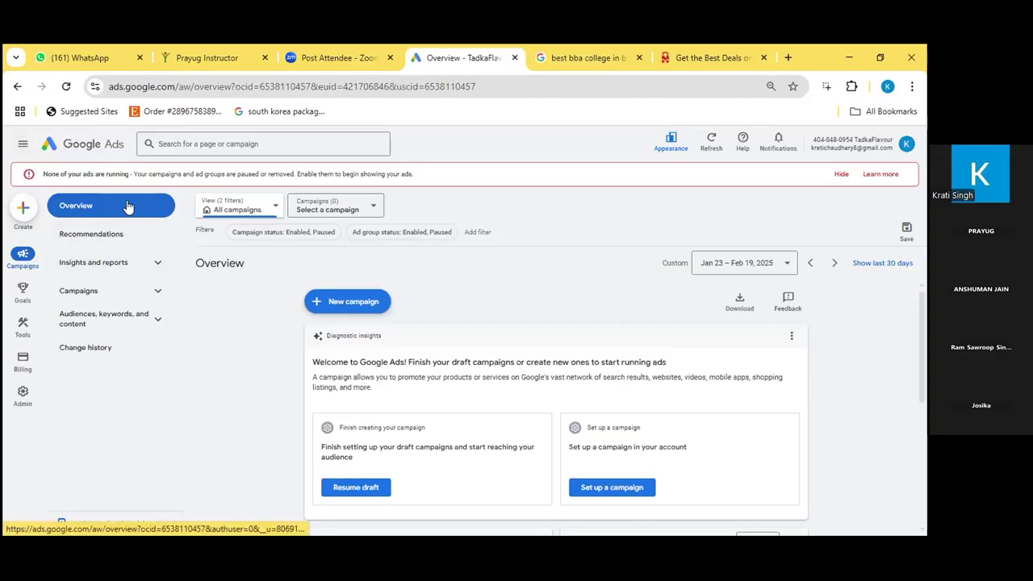
pyautogui.click(120, 298)
pyautogui.click(119, 327)
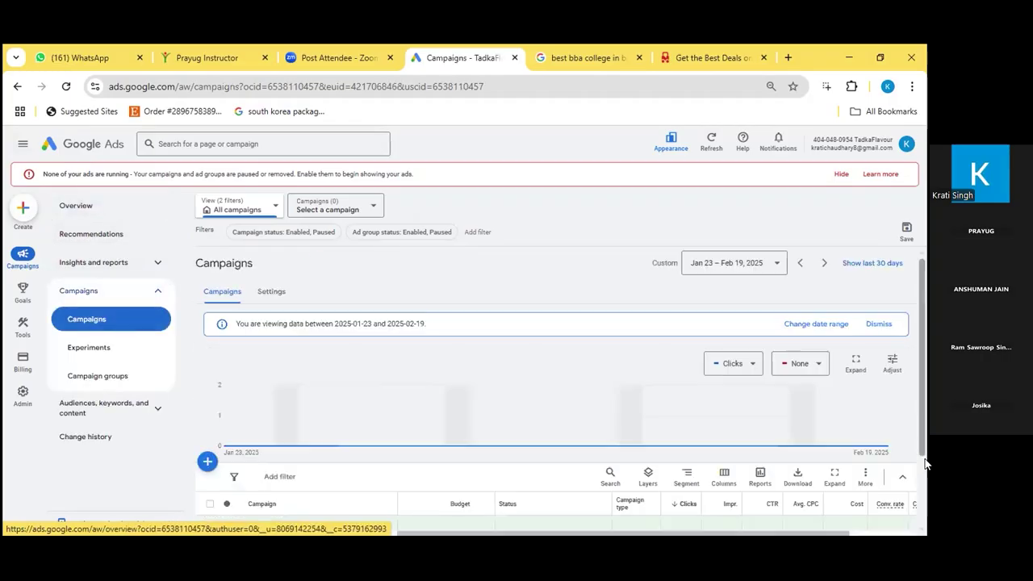
pyautogui.scroll(-2, 452, 464)
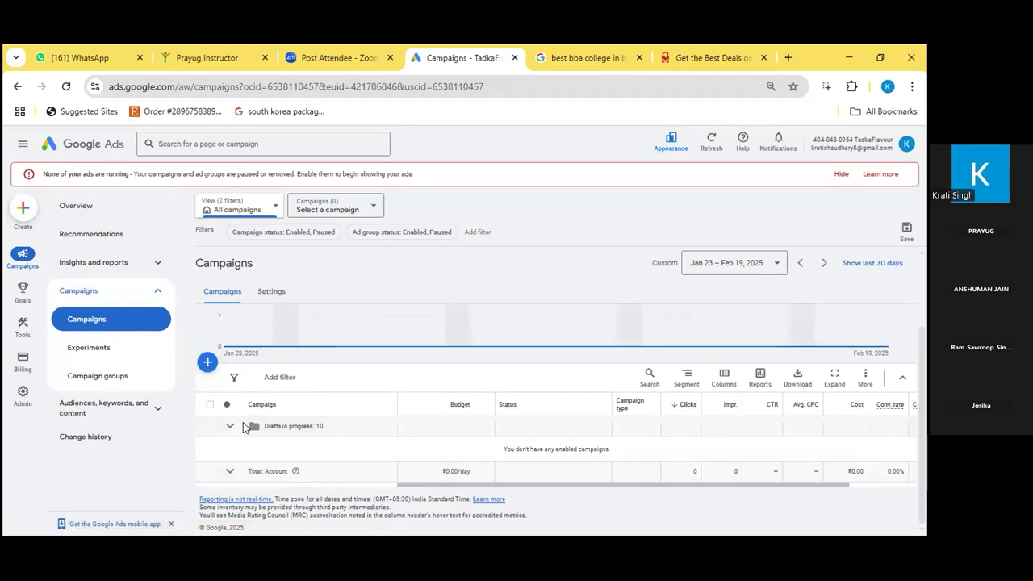
pyautogui.click(231, 425)
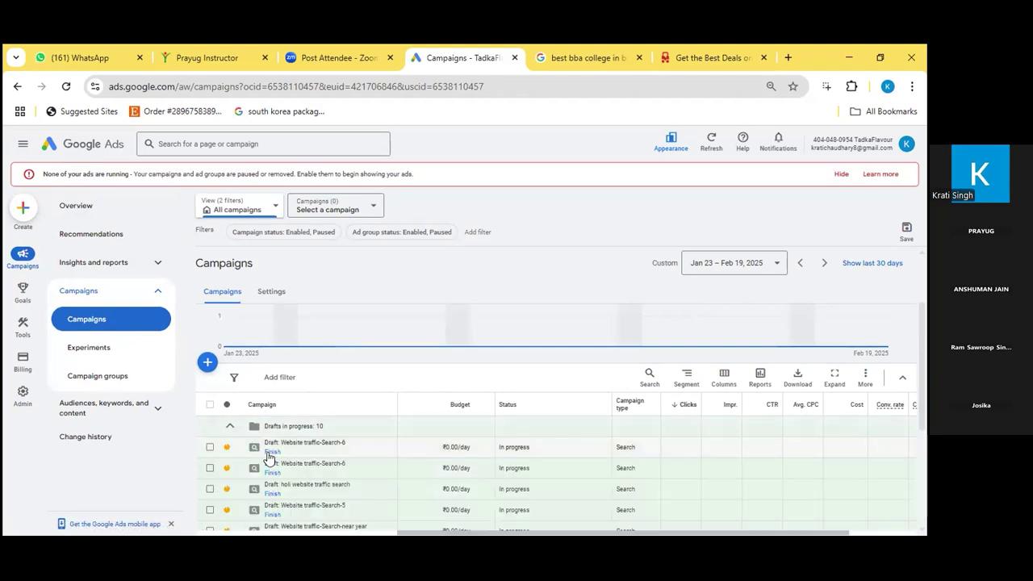
# - Resume the first Website traffic-Search-6 draft and go past keyword and asset generation to its Keywords and ads page
pyautogui.click(270, 453)
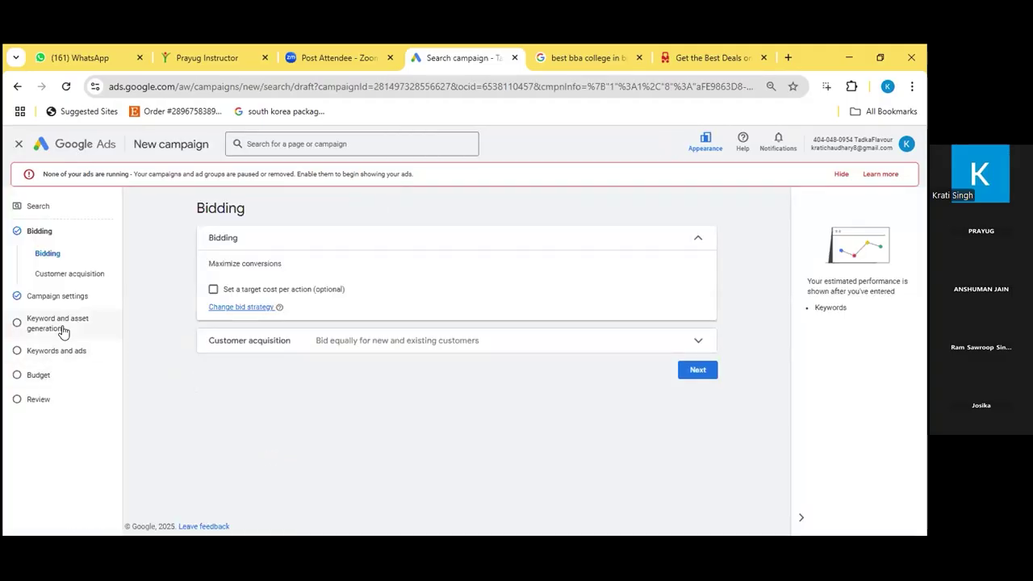
pyautogui.click(63, 327)
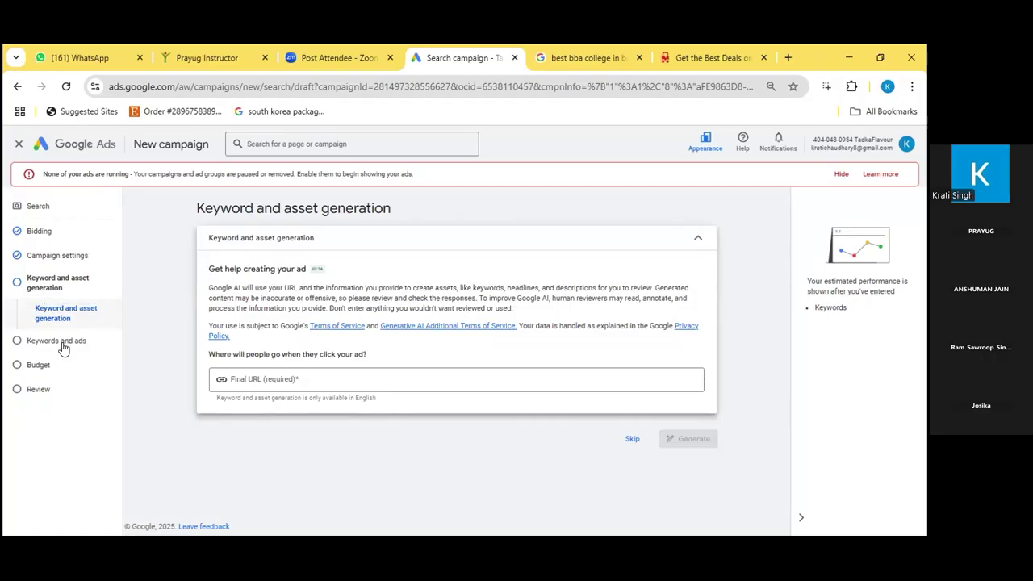
pyautogui.click(59, 342)
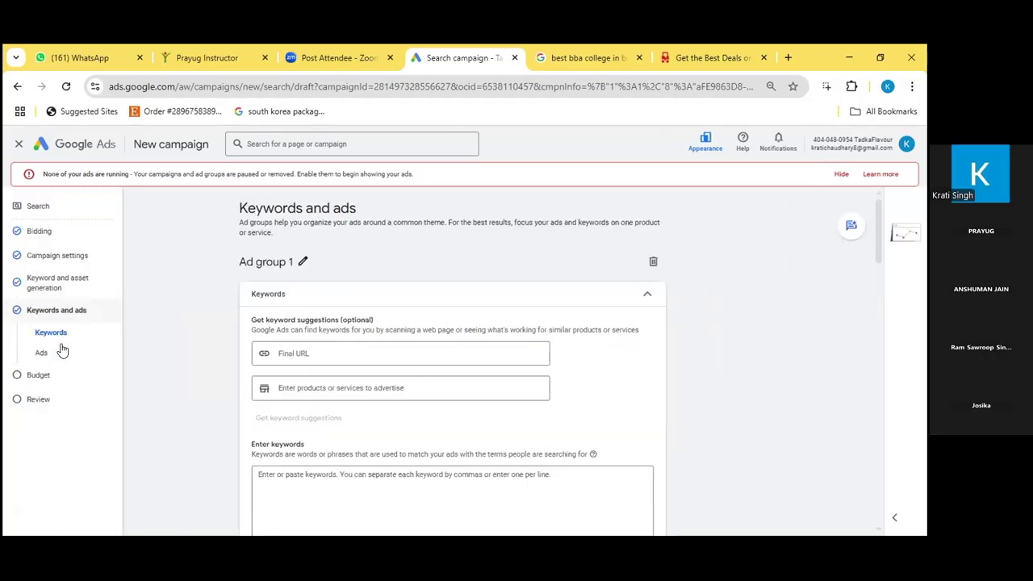
pyautogui.click(62, 349)
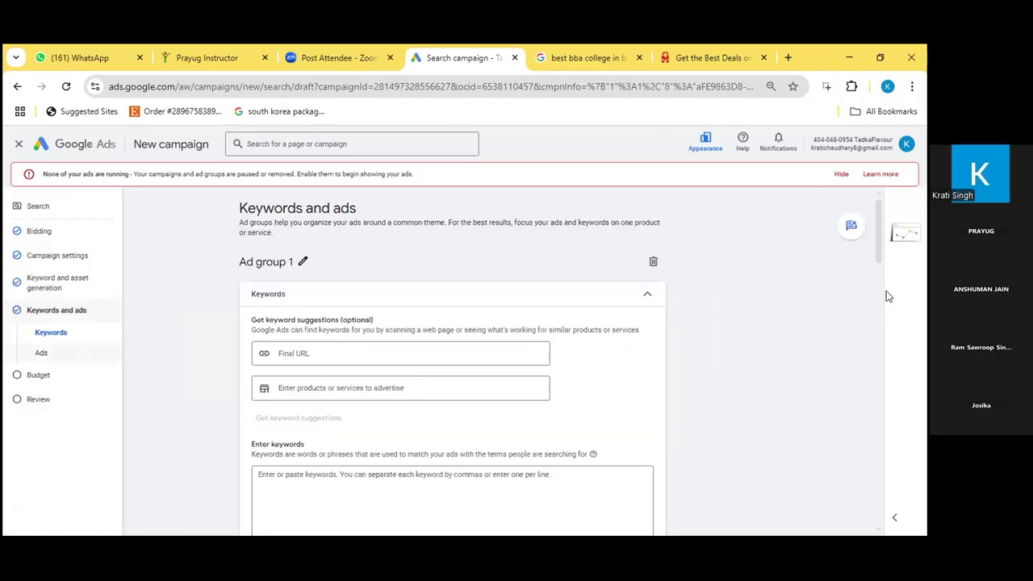
# - Expand the ad's additional asset types and look through promotions, prices, calls, structured snippets, lead forms and apps
pyautogui.scroll(-2, 896, 501)
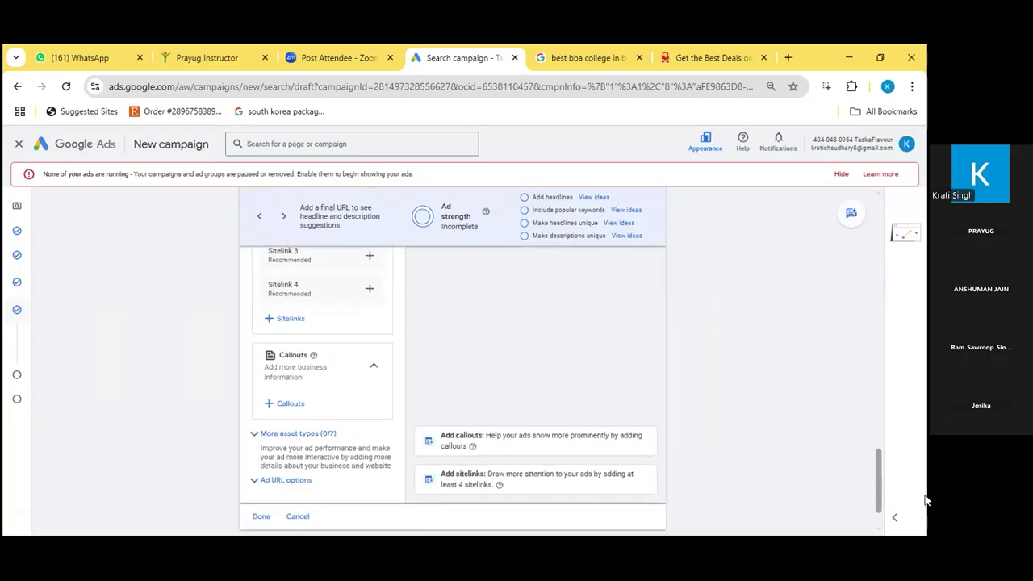
pyautogui.click(299, 437)
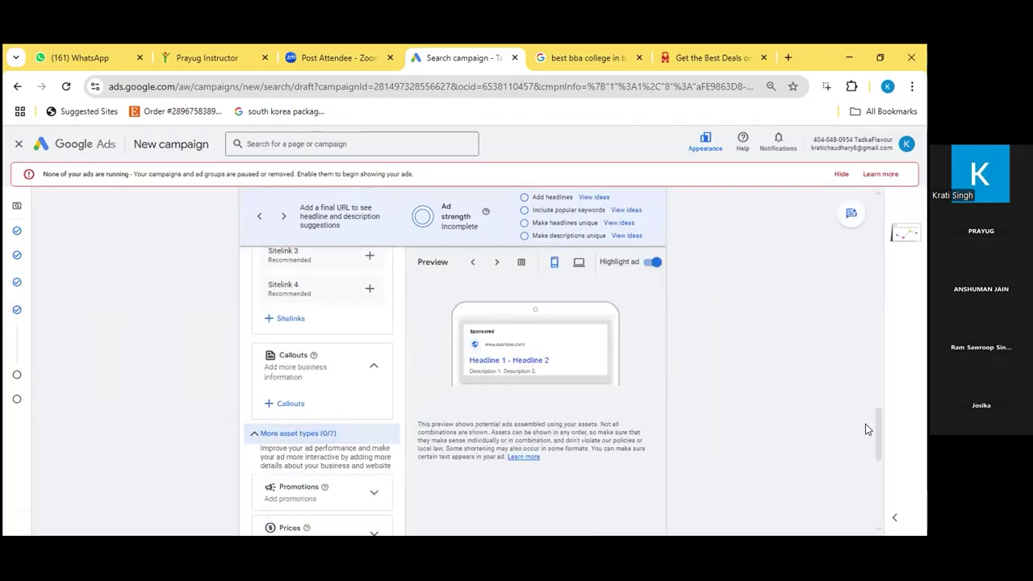
pyautogui.moveTo(883, 444); pyautogui.dragTo(893, 479)
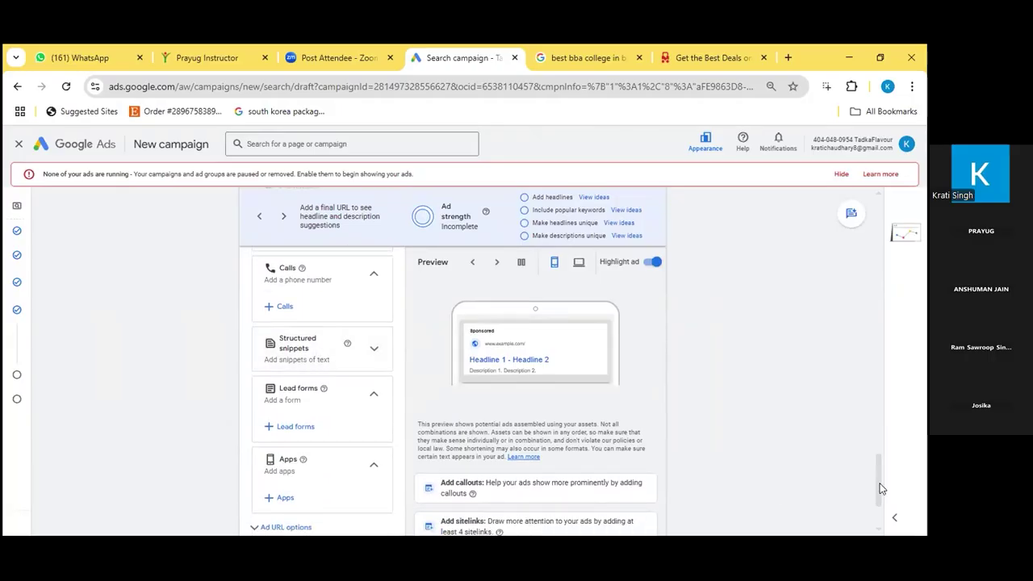
pyautogui.moveTo(881, 489); pyautogui.dragTo(874, 468)
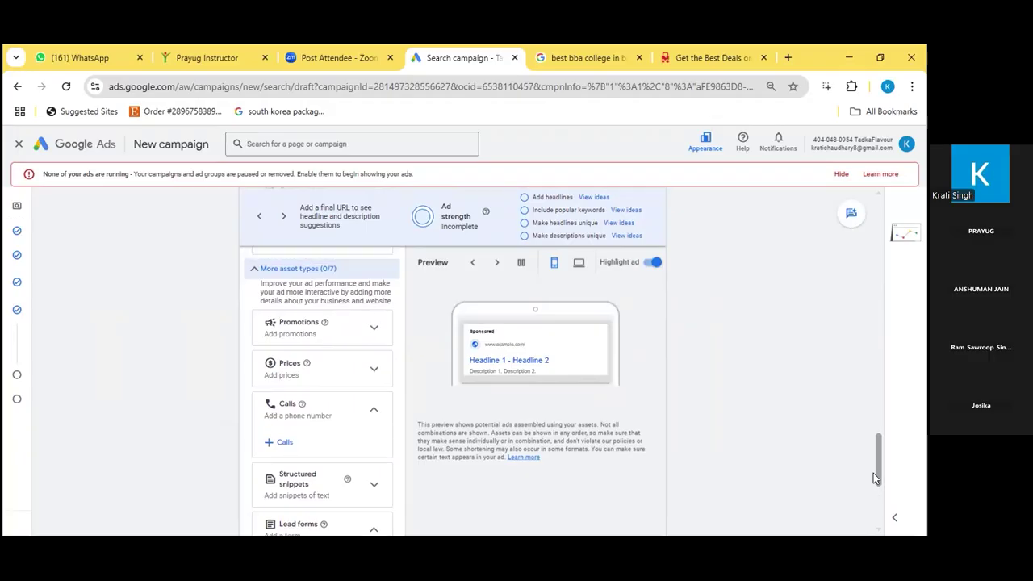
pyautogui.scroll(-1, 874, 473)
pyautogui.scroll(-2, 876, 476)
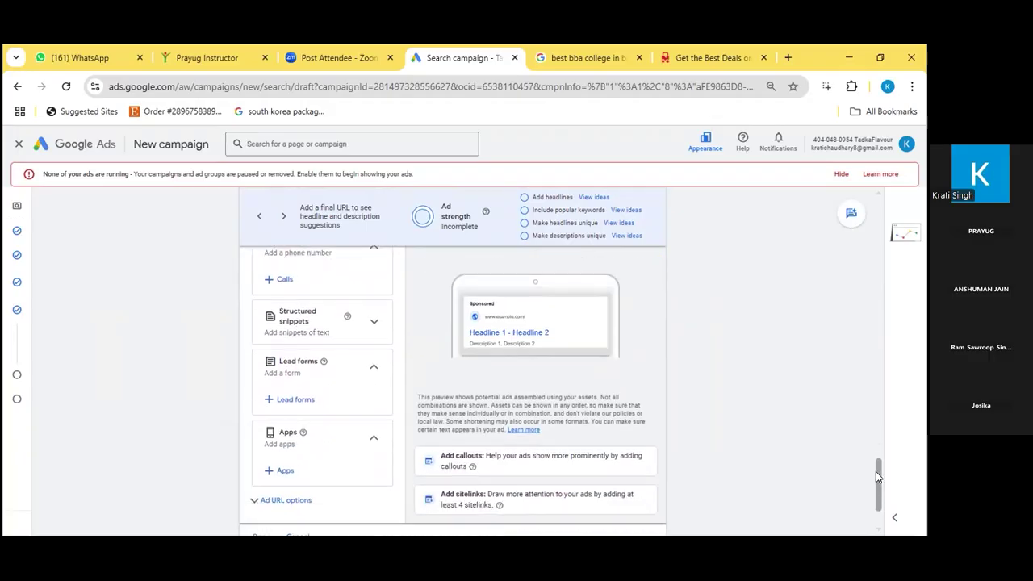
# - Expand the Promotions asset section to view its add option, and collapse it again
pyautogui.scroll(4, 876, 471)
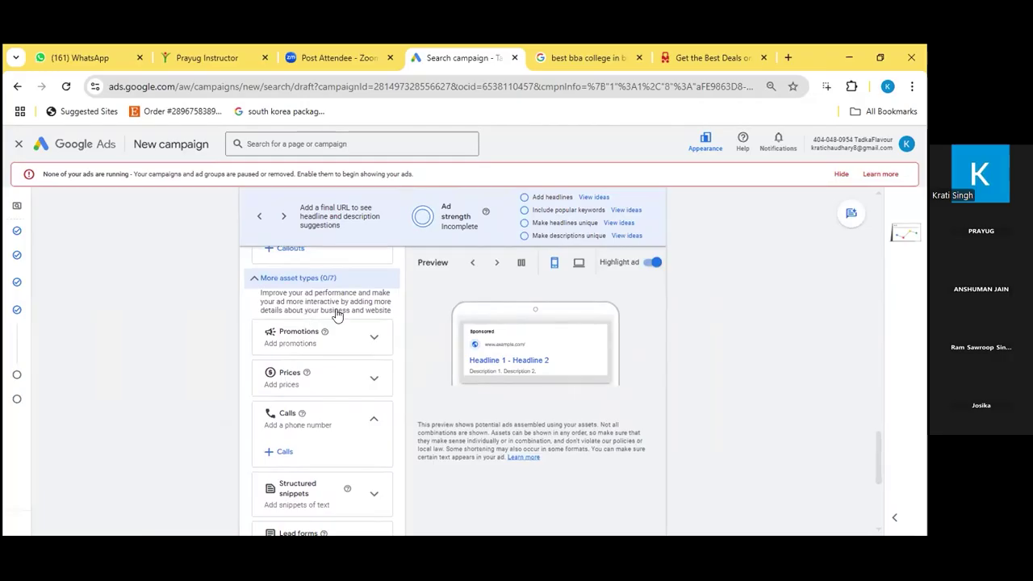
pyautogui.click(374, 339)
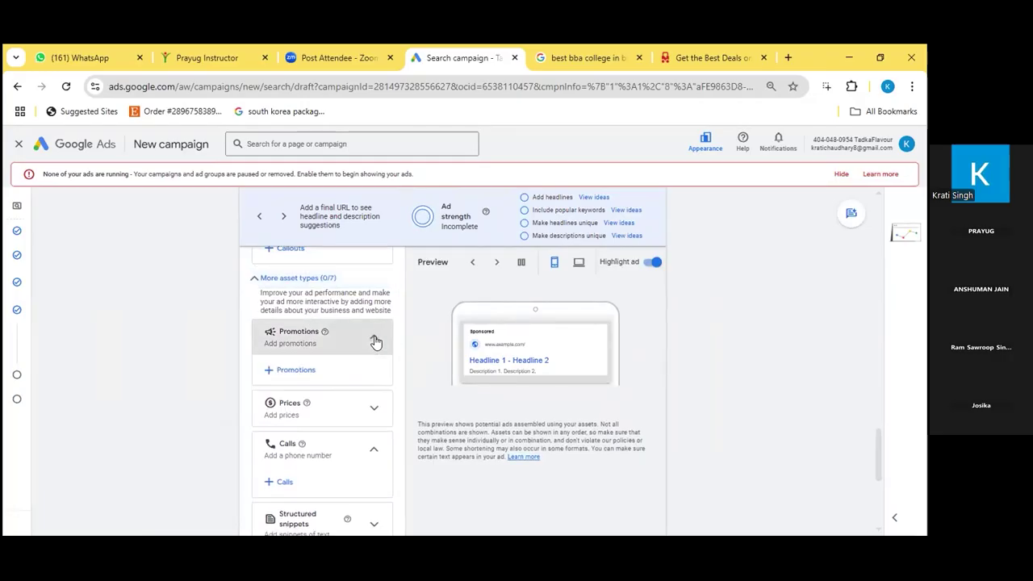
pyautogui.click(374, 339)
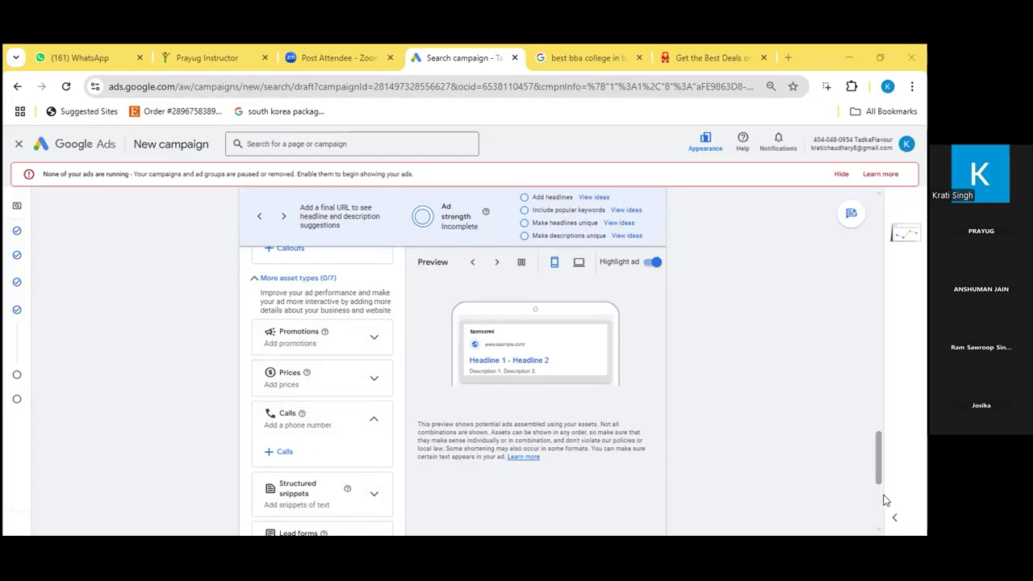
pyautogui.scroll(-3, 882, 492)
pyautogui.scroll(5, 880, 436)
pyautogui.scroll(-1, 883, 436)
pyautogui.scroll(-5, 888, 447)
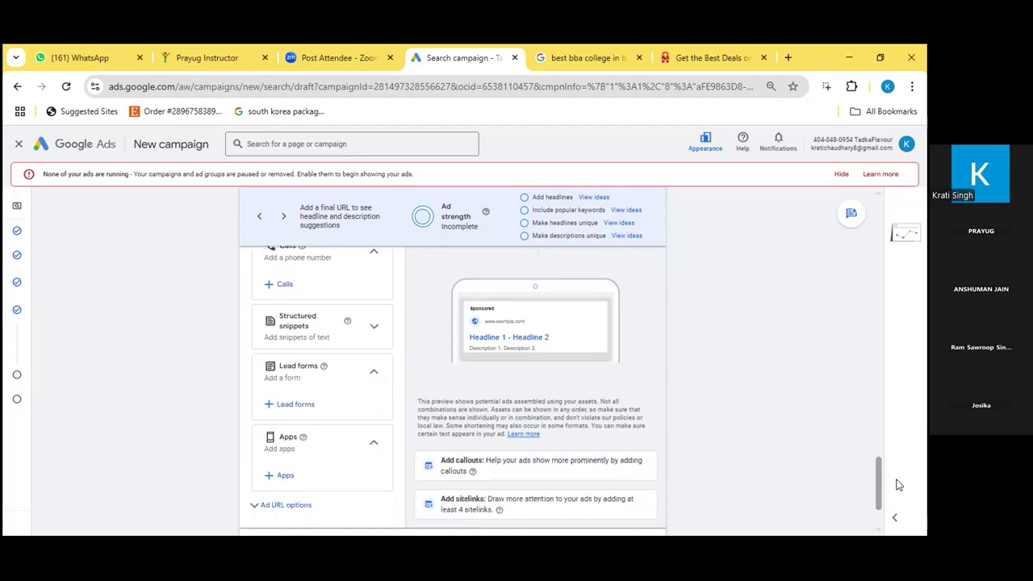